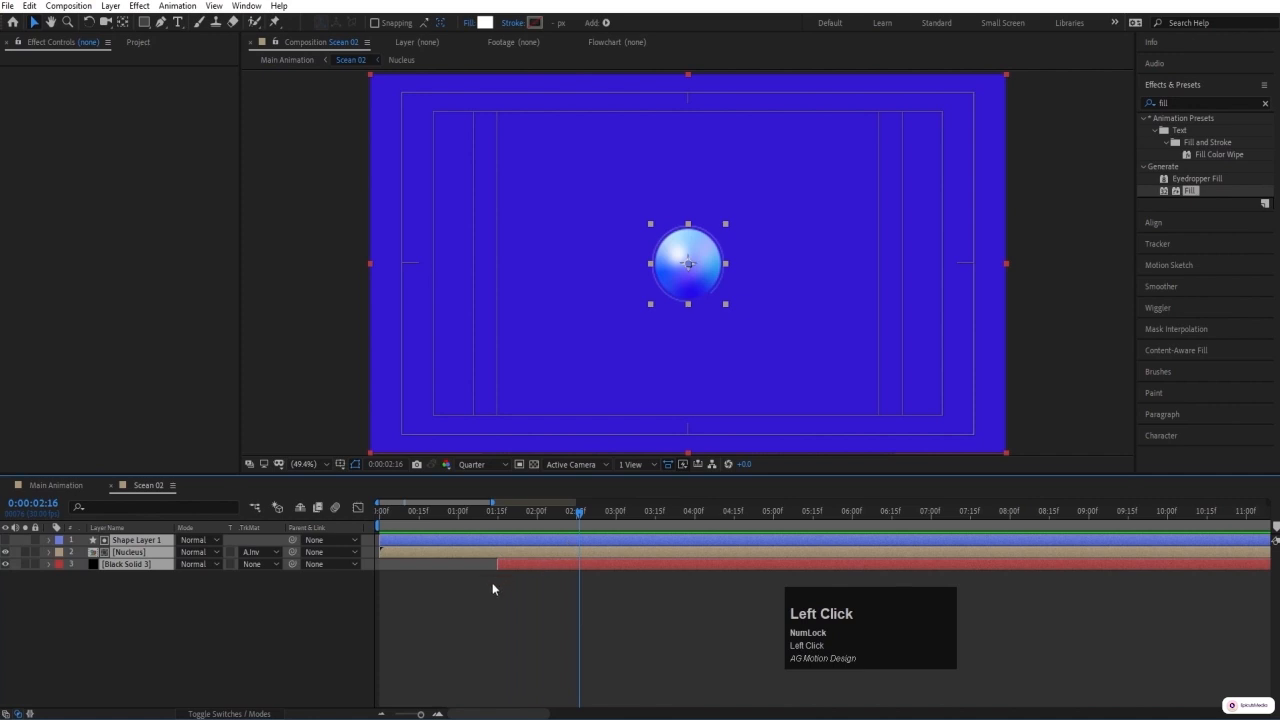
# - Create a new composition named Bg 02, keeping the 1920 x 1080, 30 fps, one-minute settings
pyautogui.click(492, 588)
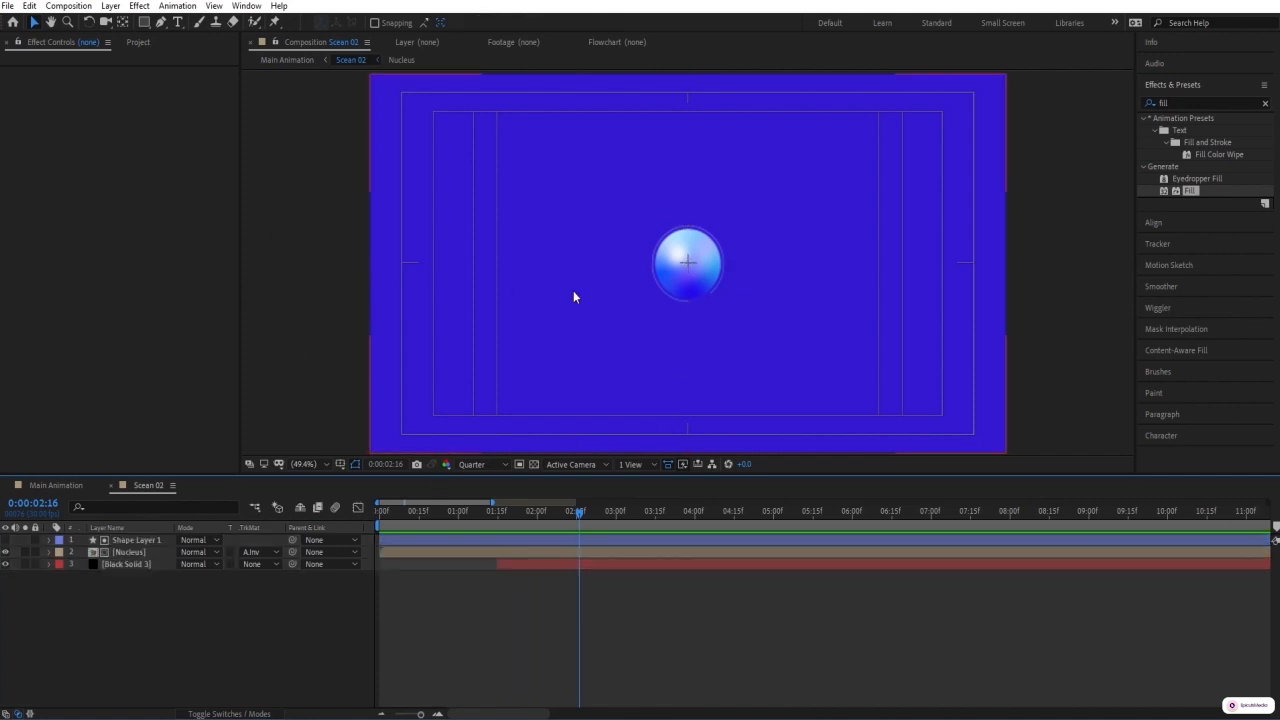
pyautogui.hotkey('ctrl', 'n')
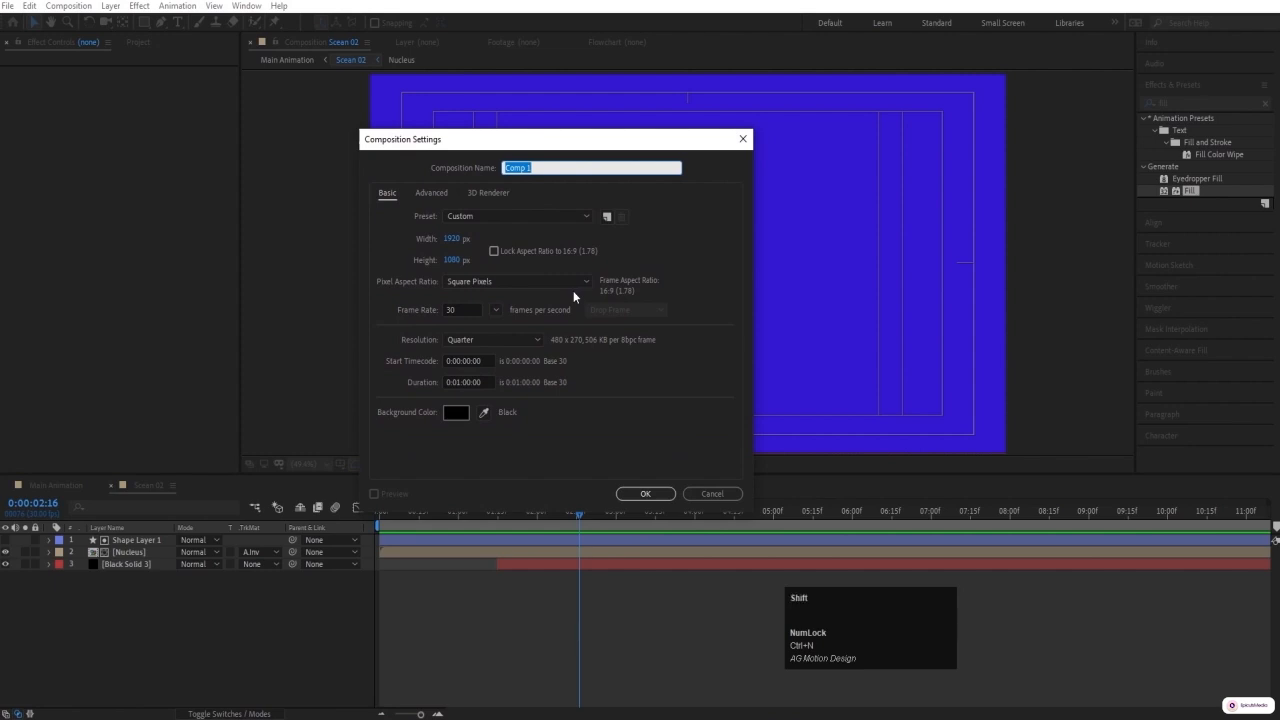
pyautogui.write('Bg ')
pyautogui.write('01')
pyautogui.press('Return')
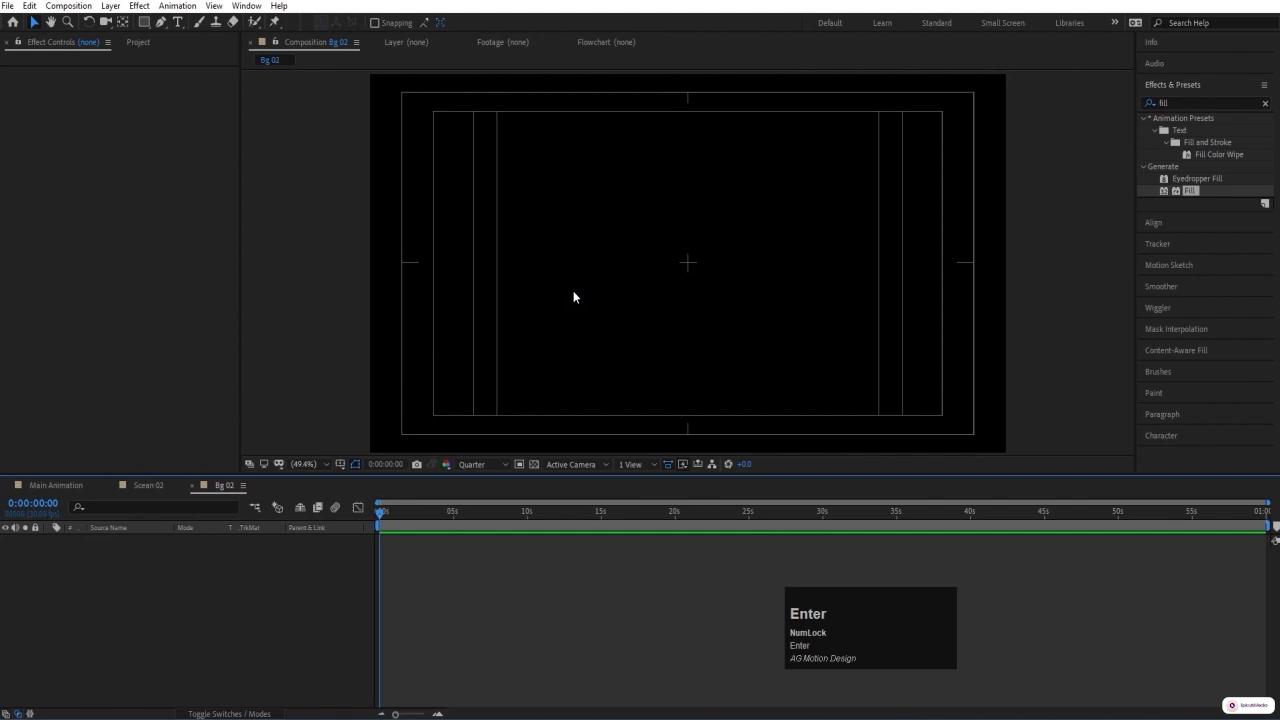
# - Draw a circle about 461 px across near the frame's middle with the Ellipse tool, using no fill and a white 20 px stroke
pyautogui.moveTo(146, 22); pyautogui.dragTo(190, 54)
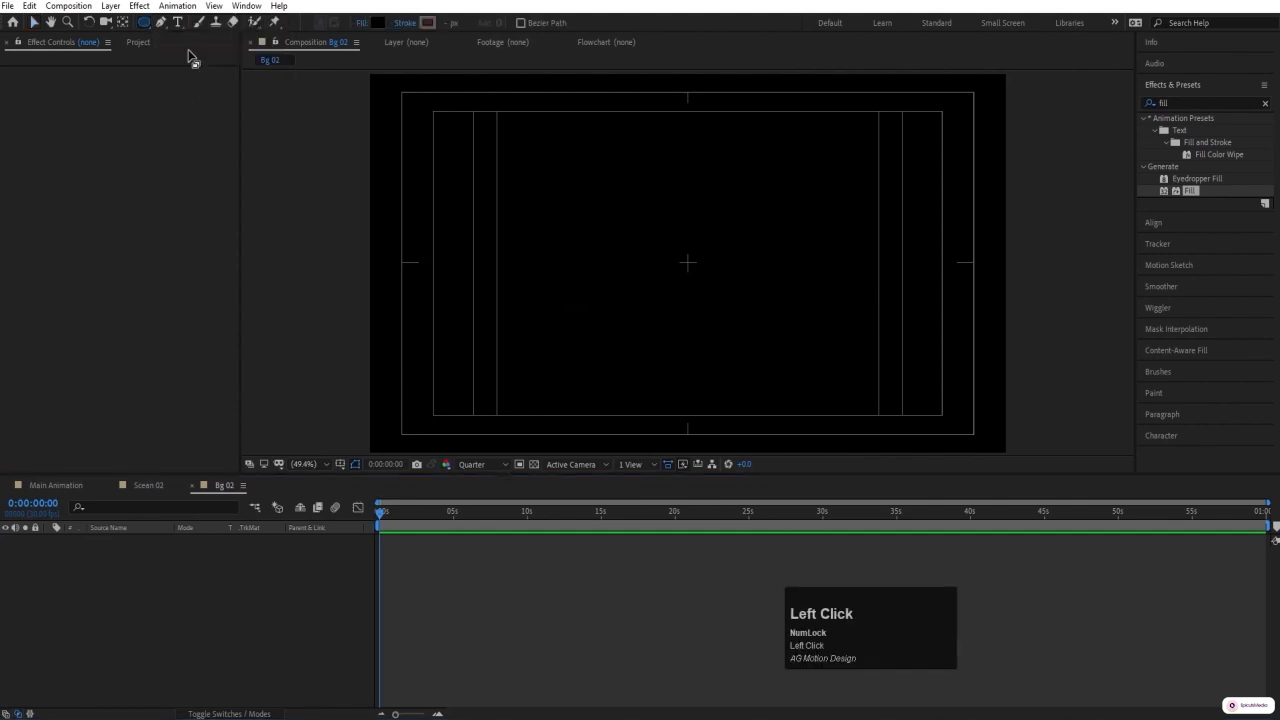
pyautogui.click(362, 22)
pyautogui.click(556, 315)
pyautogui.click(614, 400)
pyautogui.click(427, 22)
pyautogui.click(122, 247)
pyautogui.press('Return')
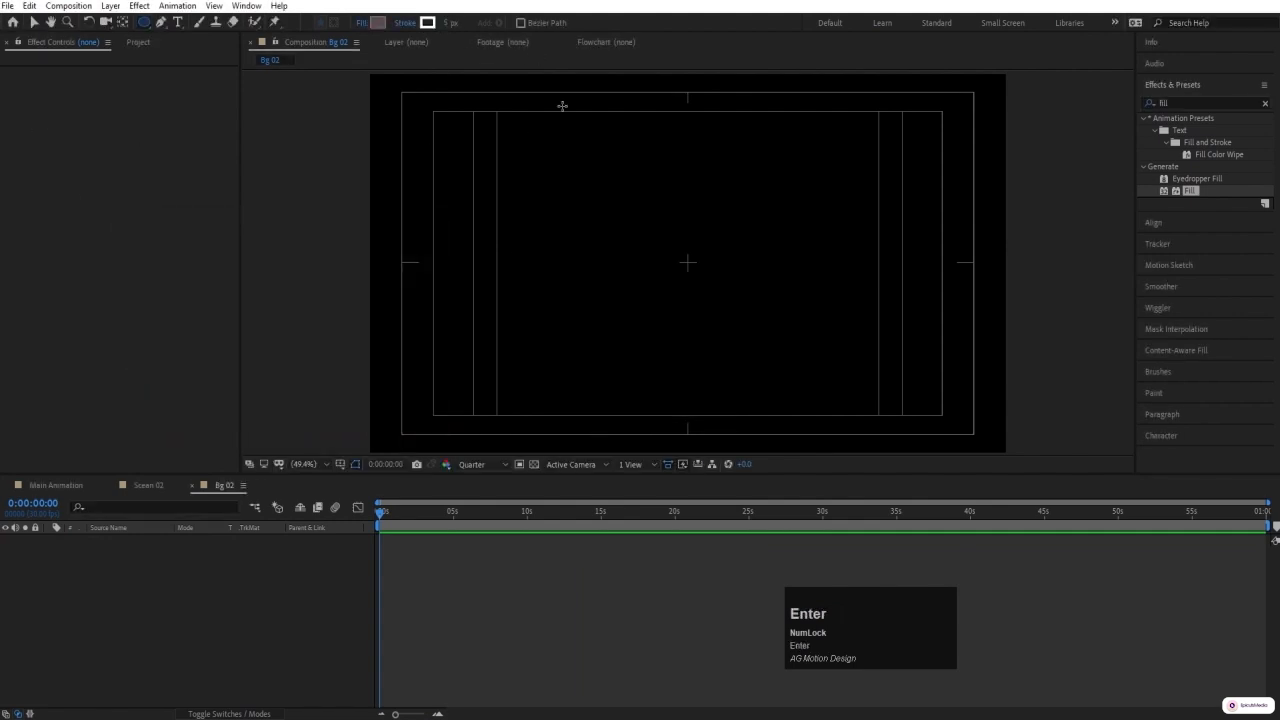
pyautogui.click(449, 22)
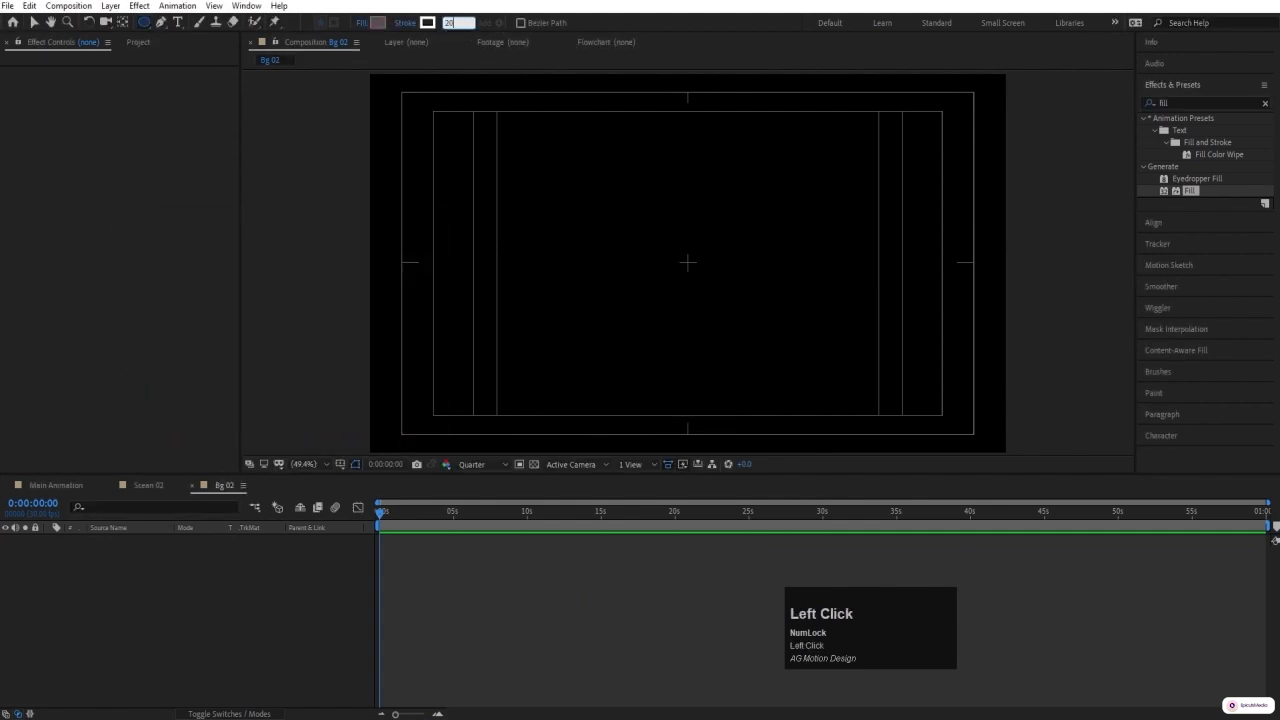
pyautogui.press('Return')
pyautogui.moveTo(610, 177)
pyautogui.mouseDown()
pyautogui.moveTo(686, 273)
pyautogui.moveTo(762, 337)
pyautogui.mouseUp()
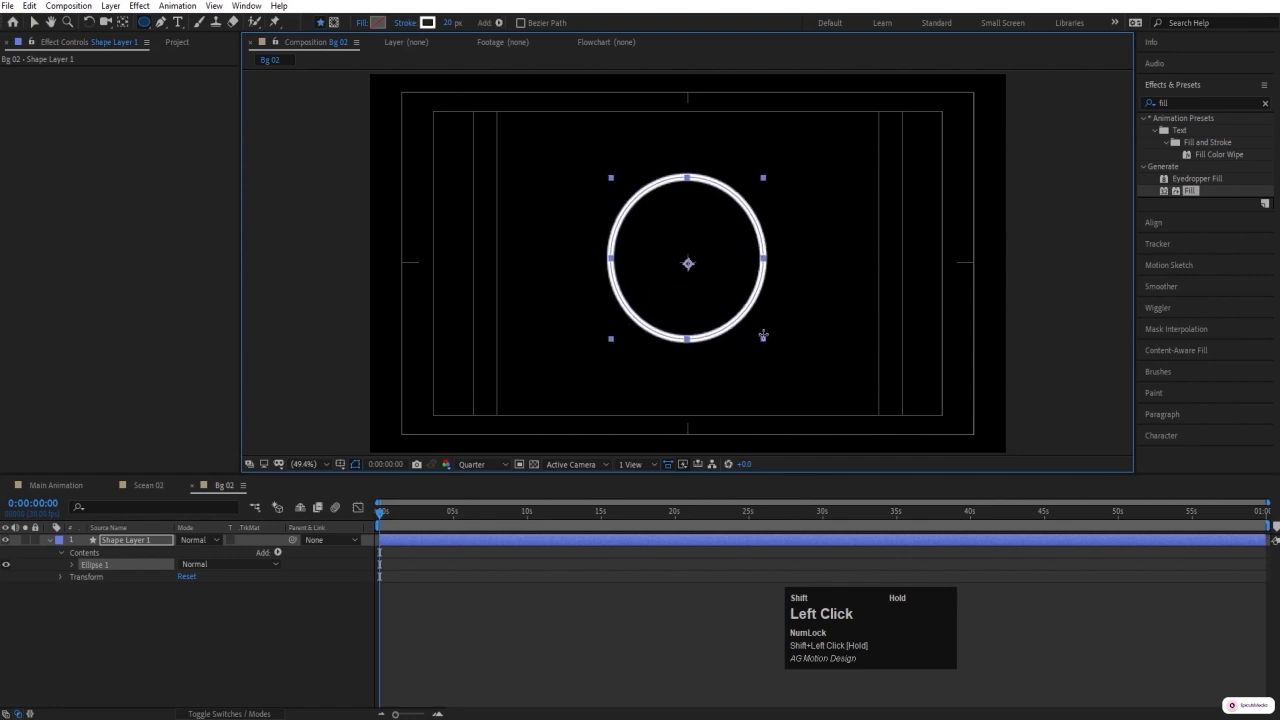
# - Centre the circle layer's anchor point on the shape and align the layer to the composition's centre horizontally and vertically
pyautogui.click(181, 605)
pyautogui.click(125, 540)
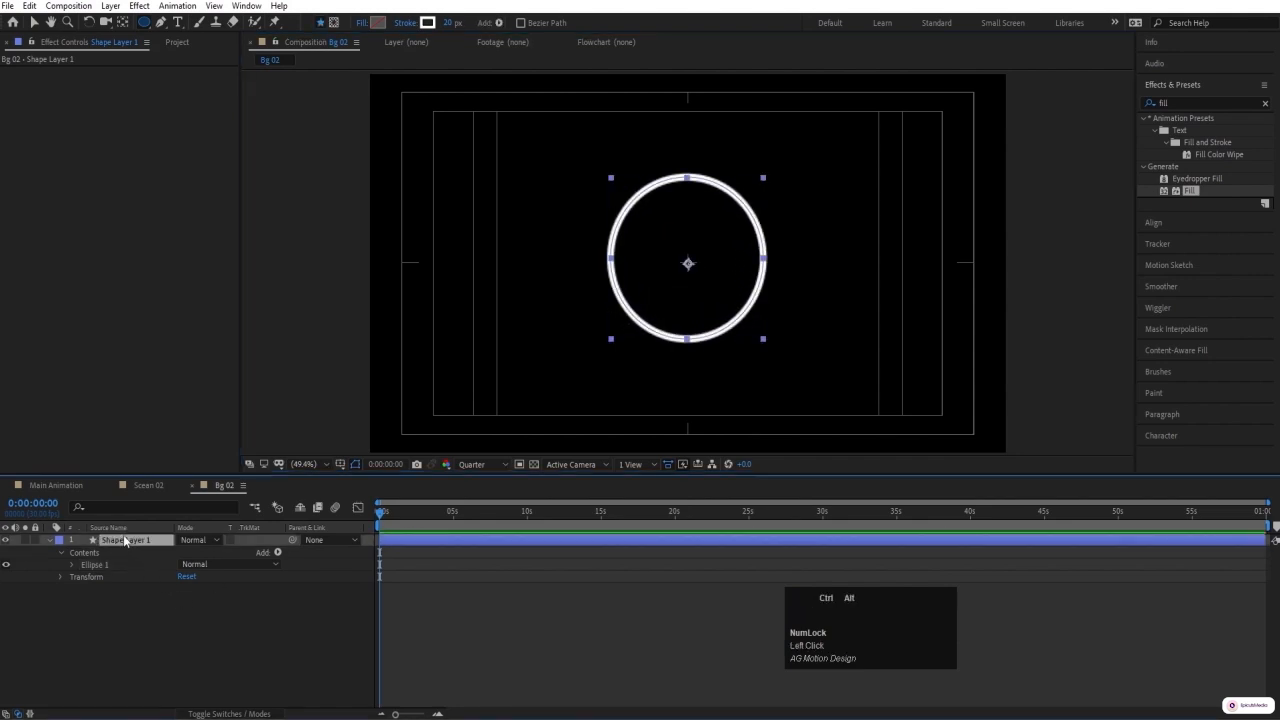
pyautogui.hotkey('ctrl', 'alt', 'Home')
pyautogui.click(1176, 228)
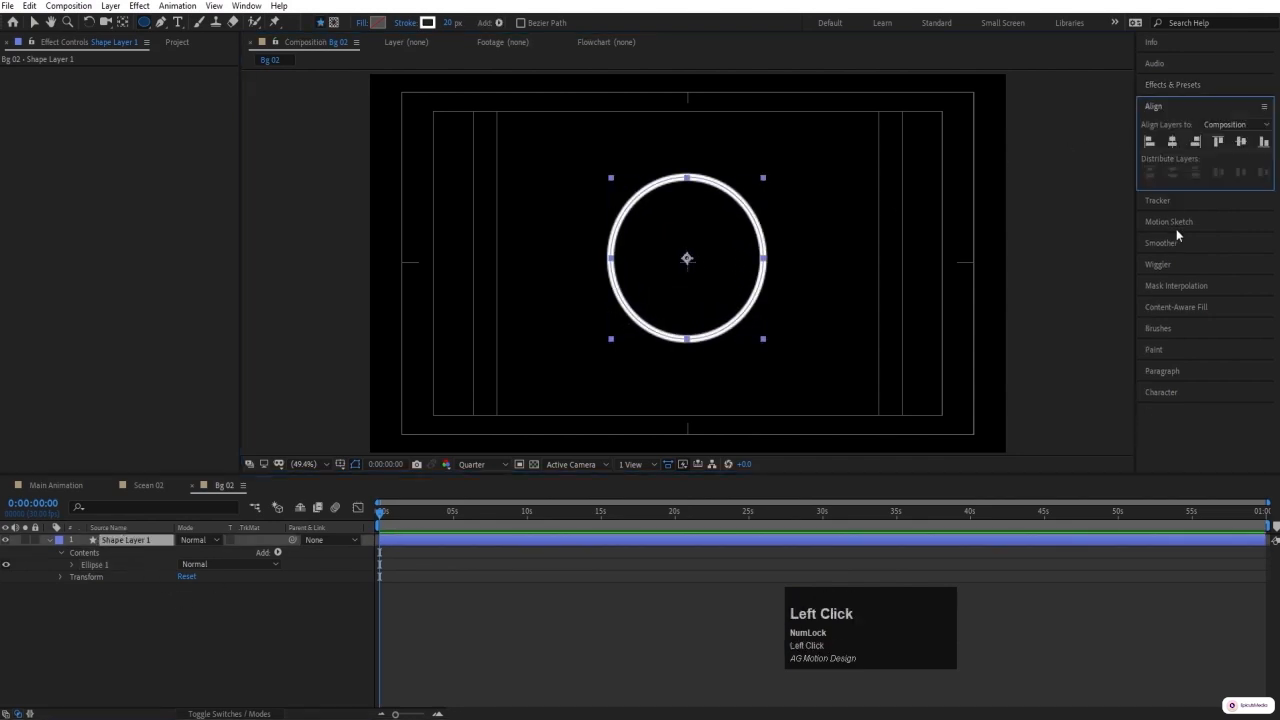
pyautogui.click(1174, 142)
pyautogui.click(1243, 142)
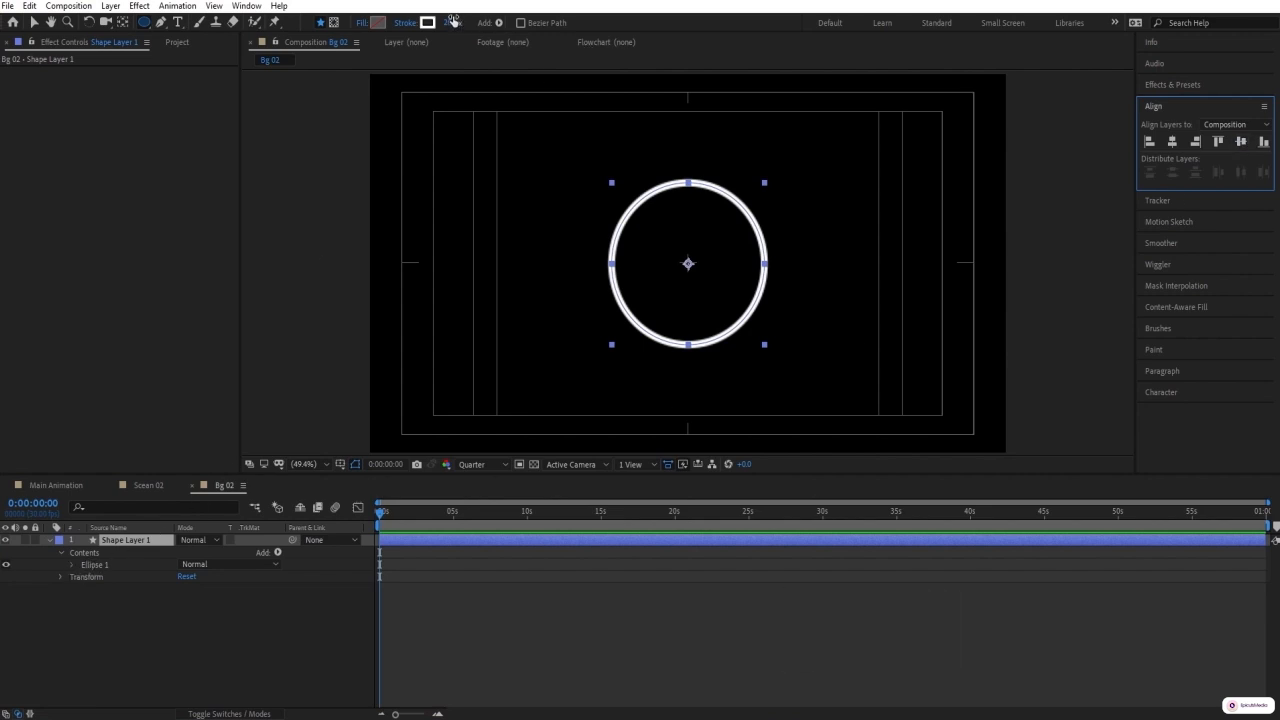
# - Widen the circle's stroke to 102 px and set a Size keyframe on its ellipse path at 0:00
pyautogui.moveTo(452, 22); pyautogui.dragTo(525, 22)
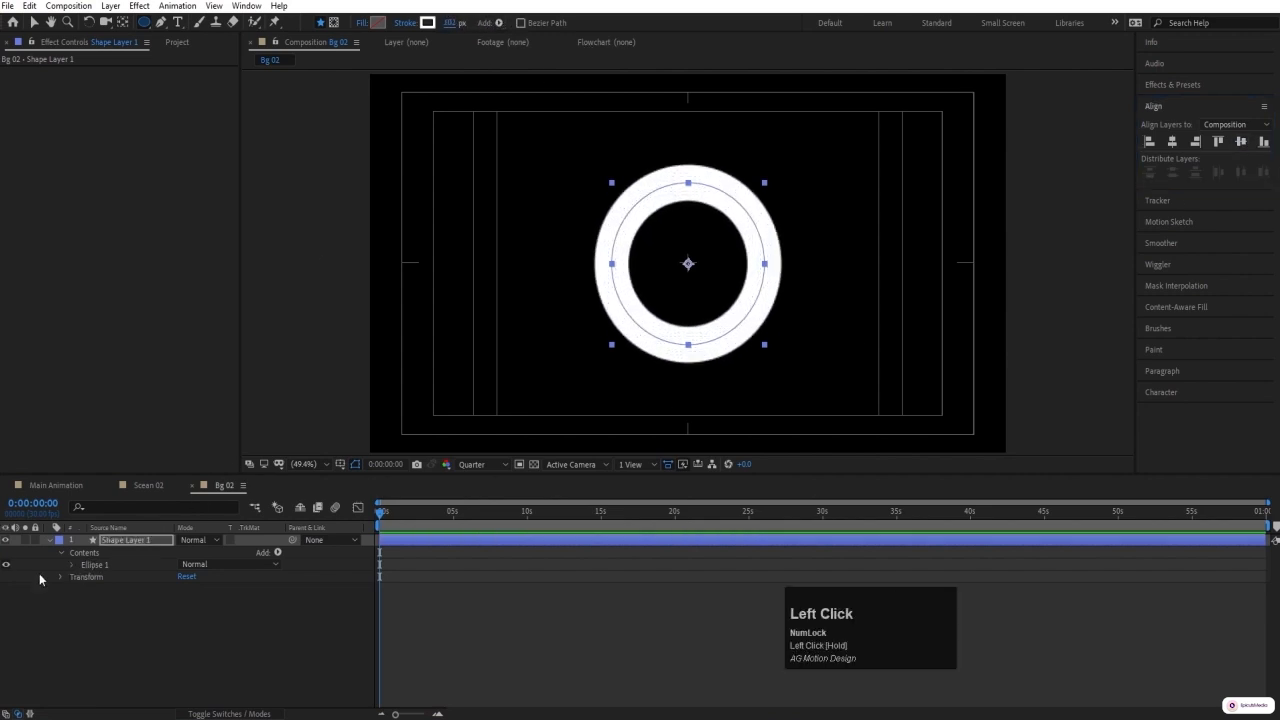
pyautogui.click(72, 565)
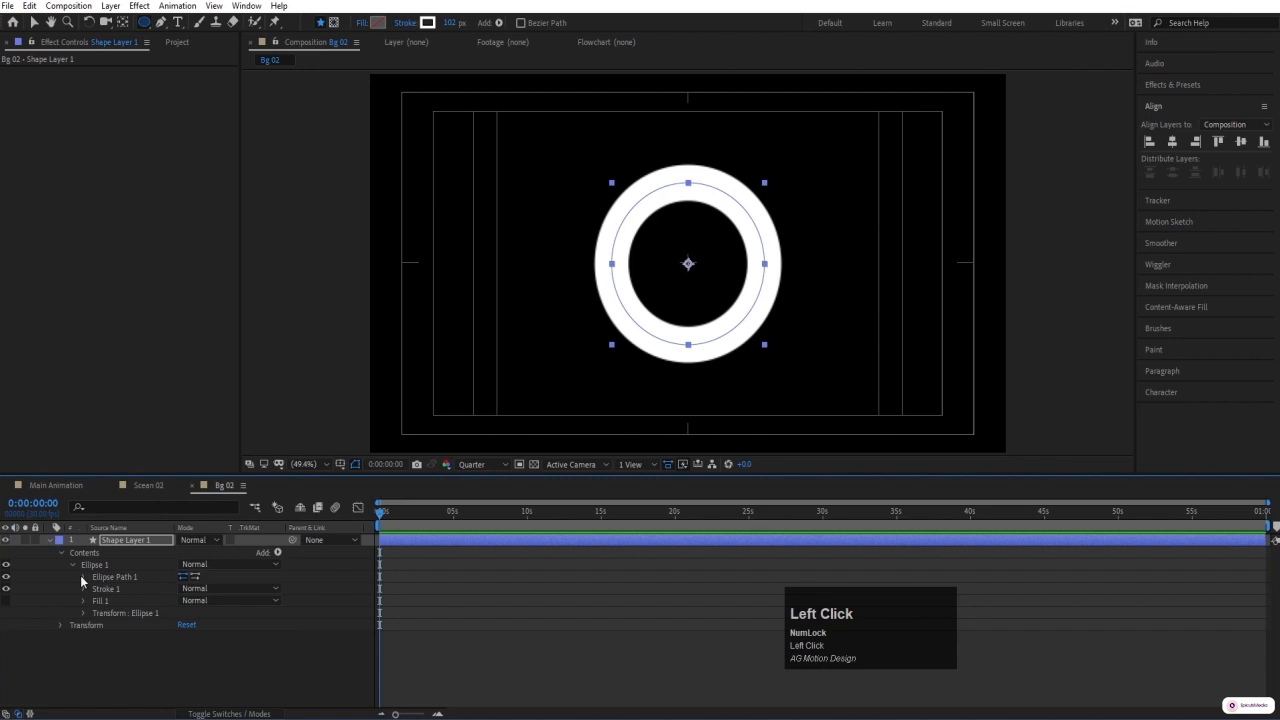
pyautogui.click(82, 577)
pyautogui.click(106, 589)
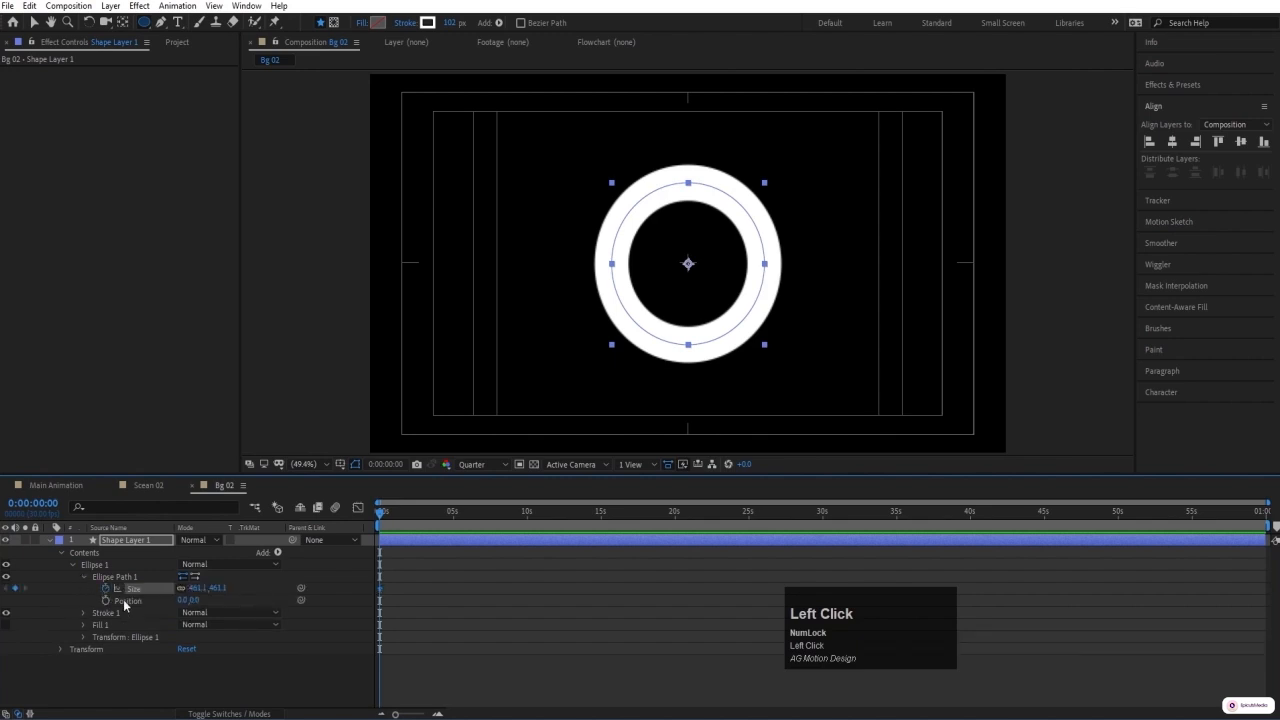
# - Add Trim Paths to the ellipse and set its End to 75%
pyautogui.click(277, 553)
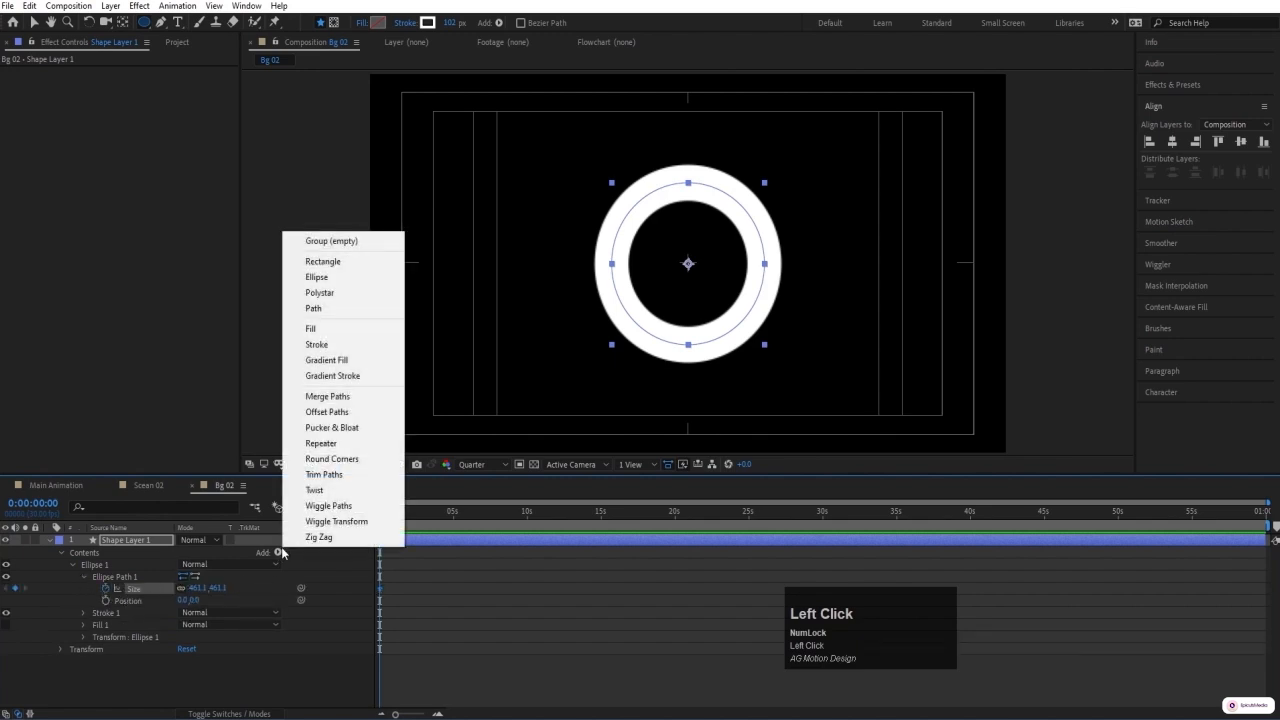
pyautogui.click(325, 475)
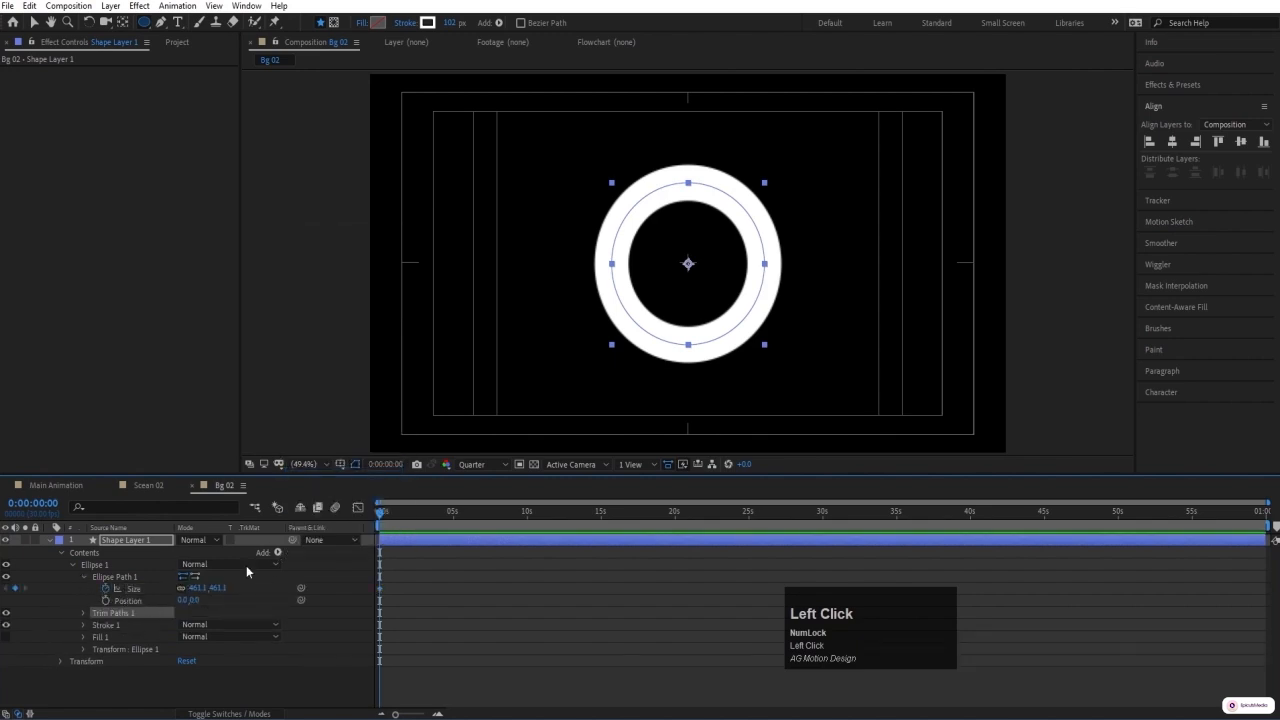
pyautogui.click(83, 613)
pyautogui.moveTo(187, 639); pyautogui.dragTo(179, 644)
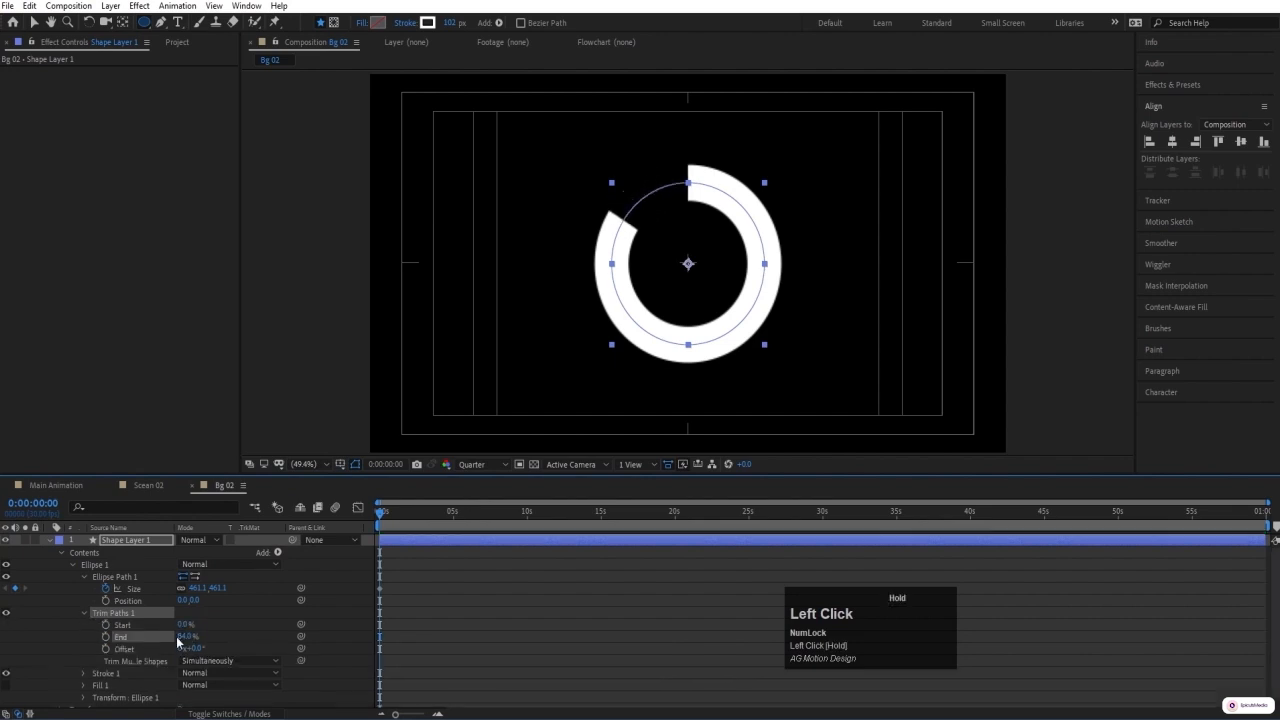
pyautogui.click(185, 637)
pyautogui.write('90')
pyautogui.press('Return')
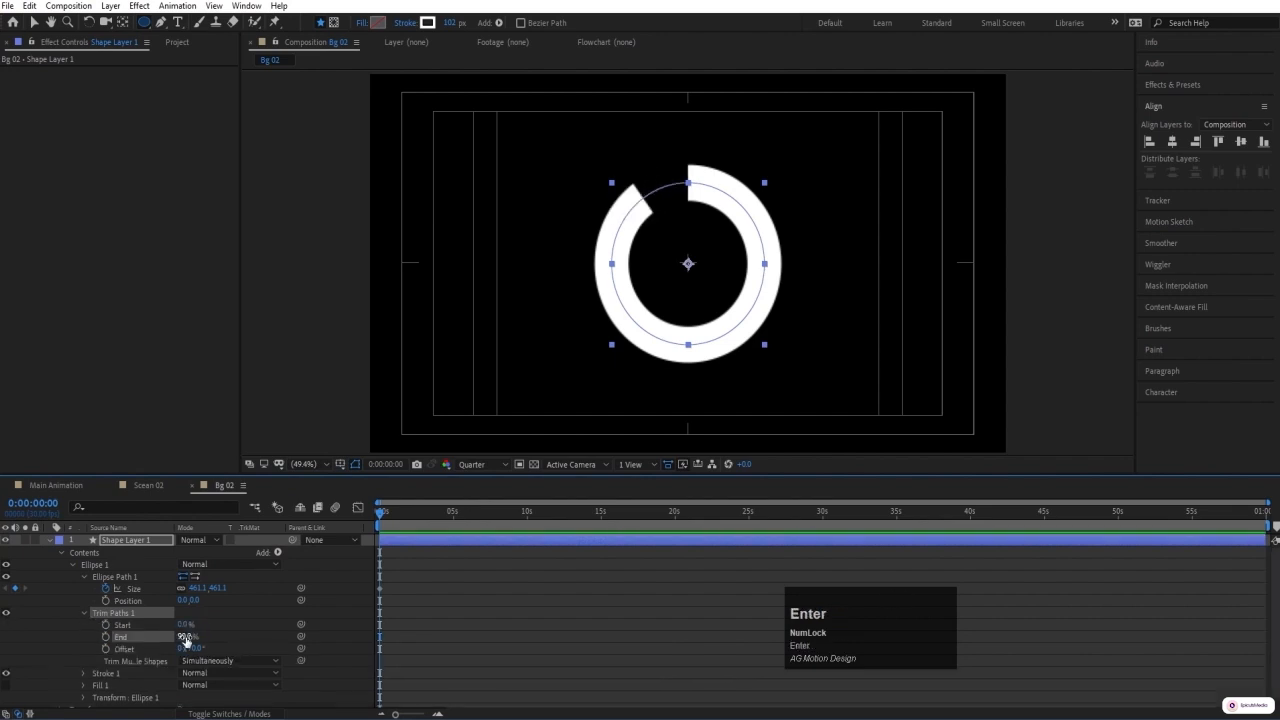
pyautogui.moveTo(185, 640); pyautogui.dragTo(195, 652)
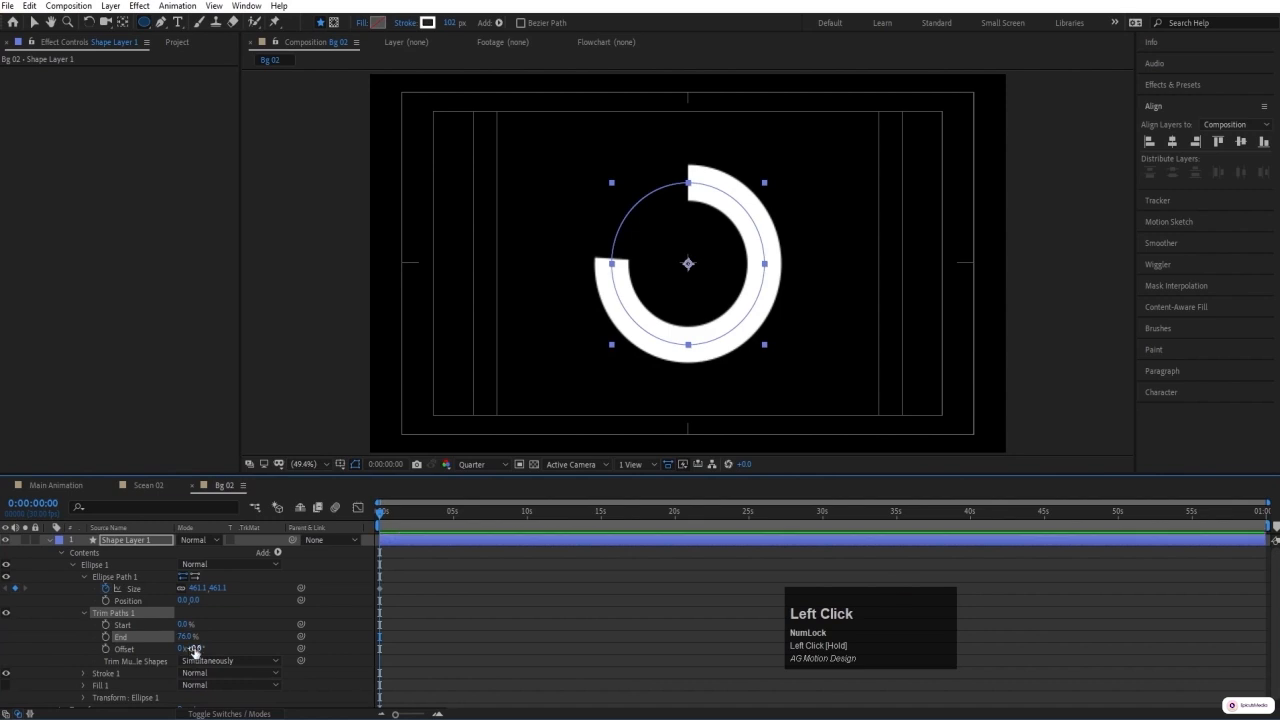
pyautogui.write('5')
pyautogui.press('Return')
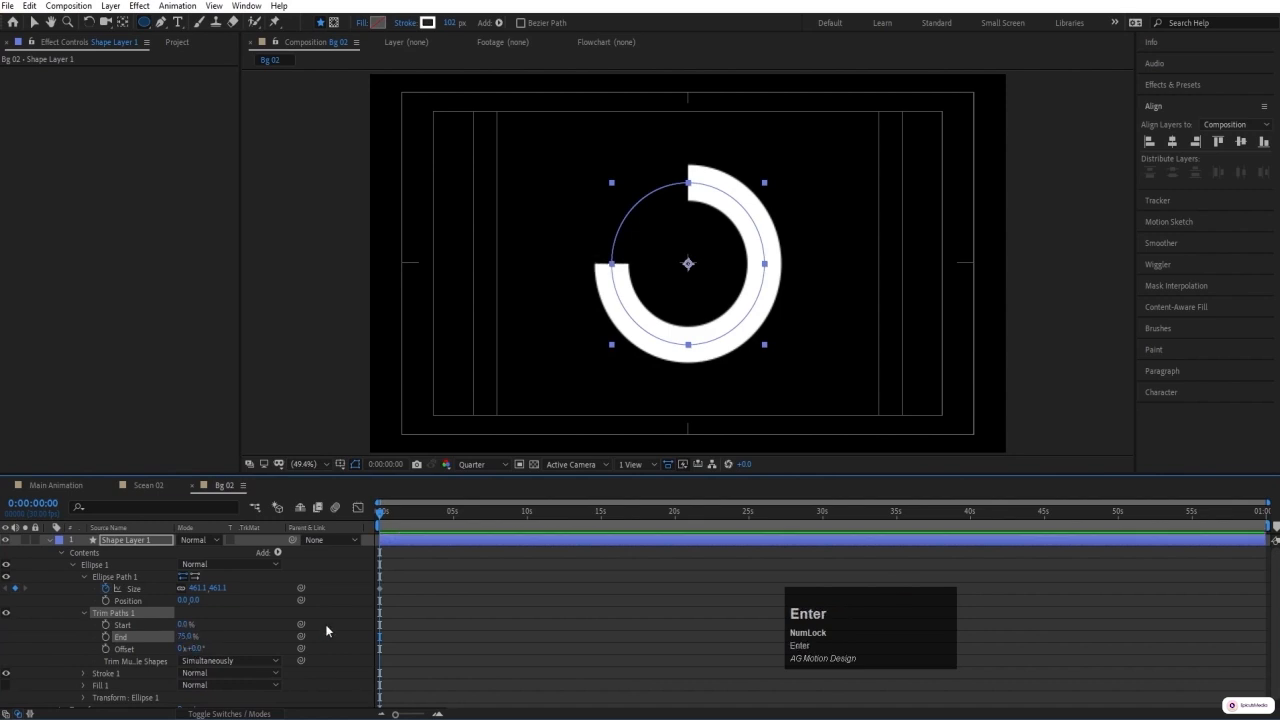
pyautogui.click(415, 608)
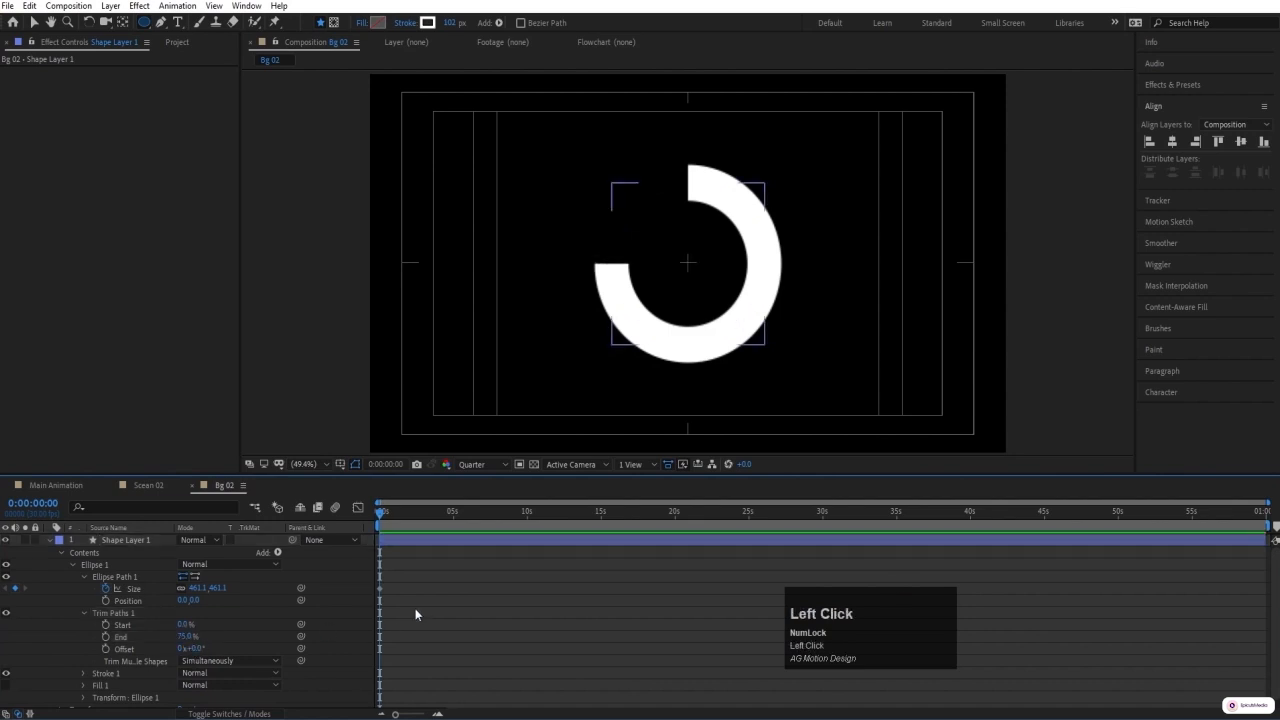
# - Duplicate the ring layer three times, enlarging the ellipse path sizes to about 754, 1029 and 1303 px to make four concentric rings
pyautogui.click(123, 539)
pyautogui.press('u')
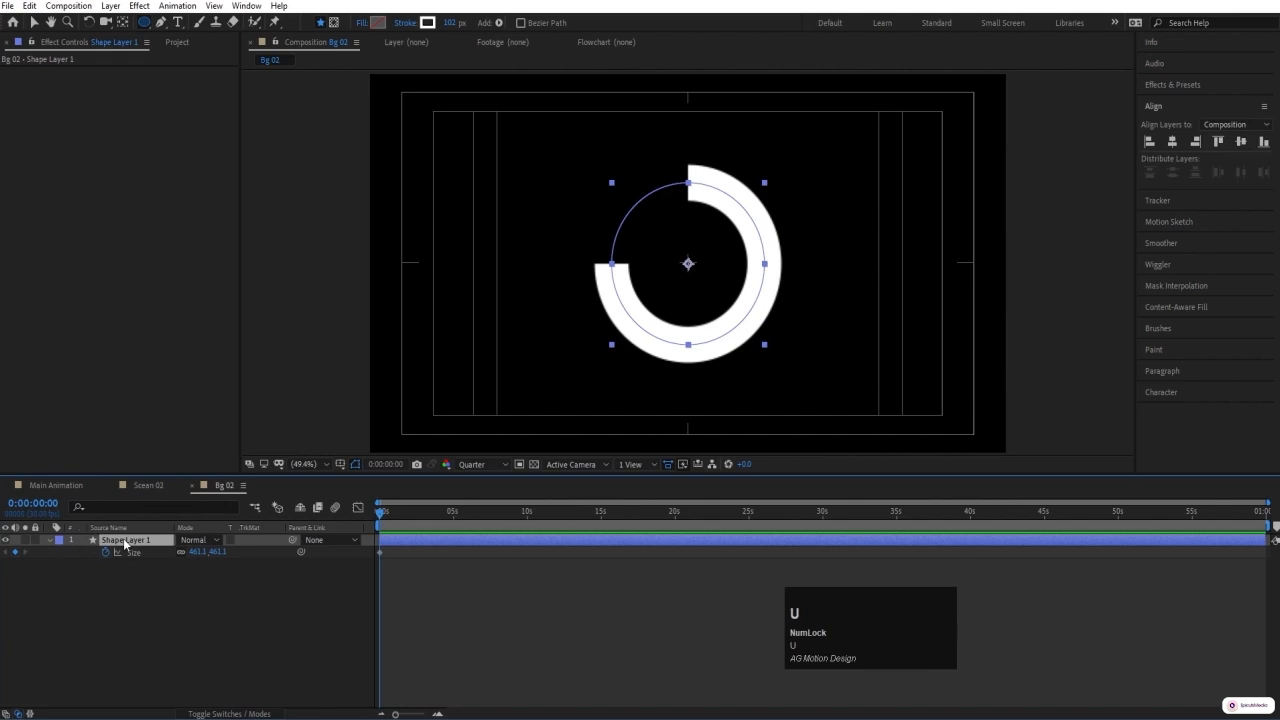
pyautogui.hotkey('ctrl', 'd')
pyautogui.moveTo(196, 567); pyautogui.dragTo(307, 470)
pyautogui.click(130, 554)
pyautogui.hotkey('ctrl', 'd')
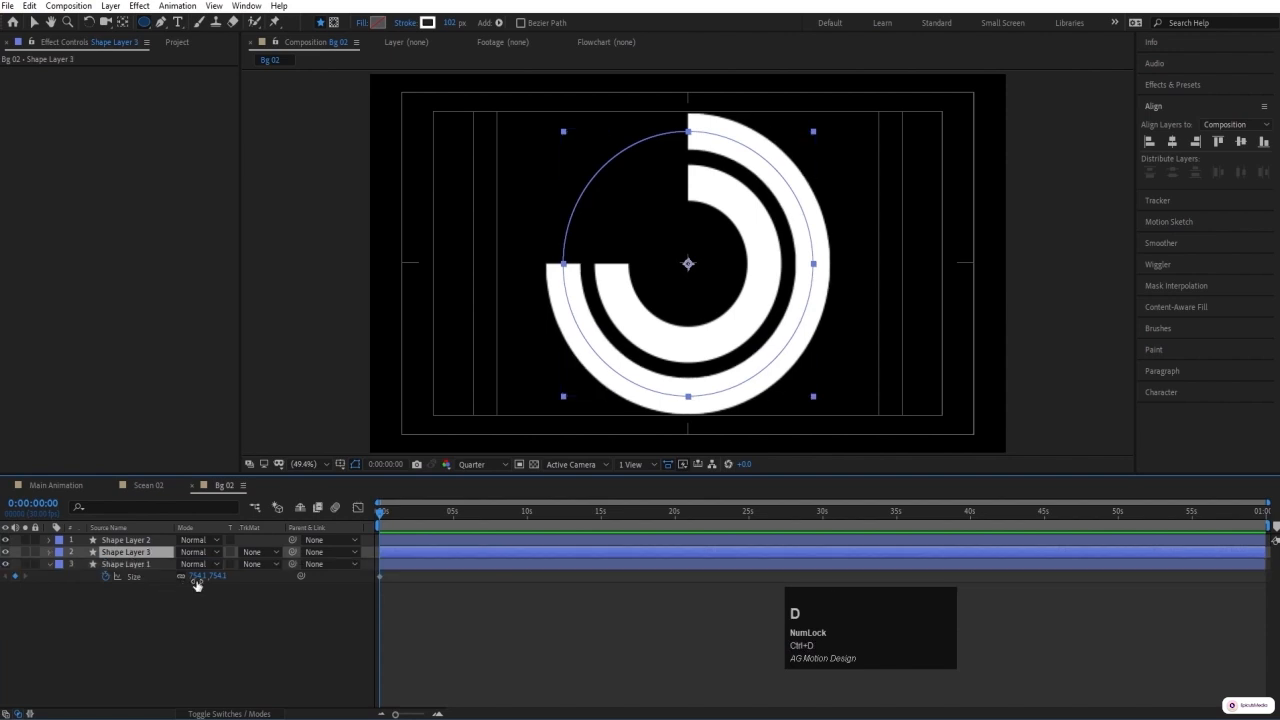
pyautogui.moveTo(198, 576); pyautogui.dragTo(333, 518)
pyautogui.press('Num_Lock')
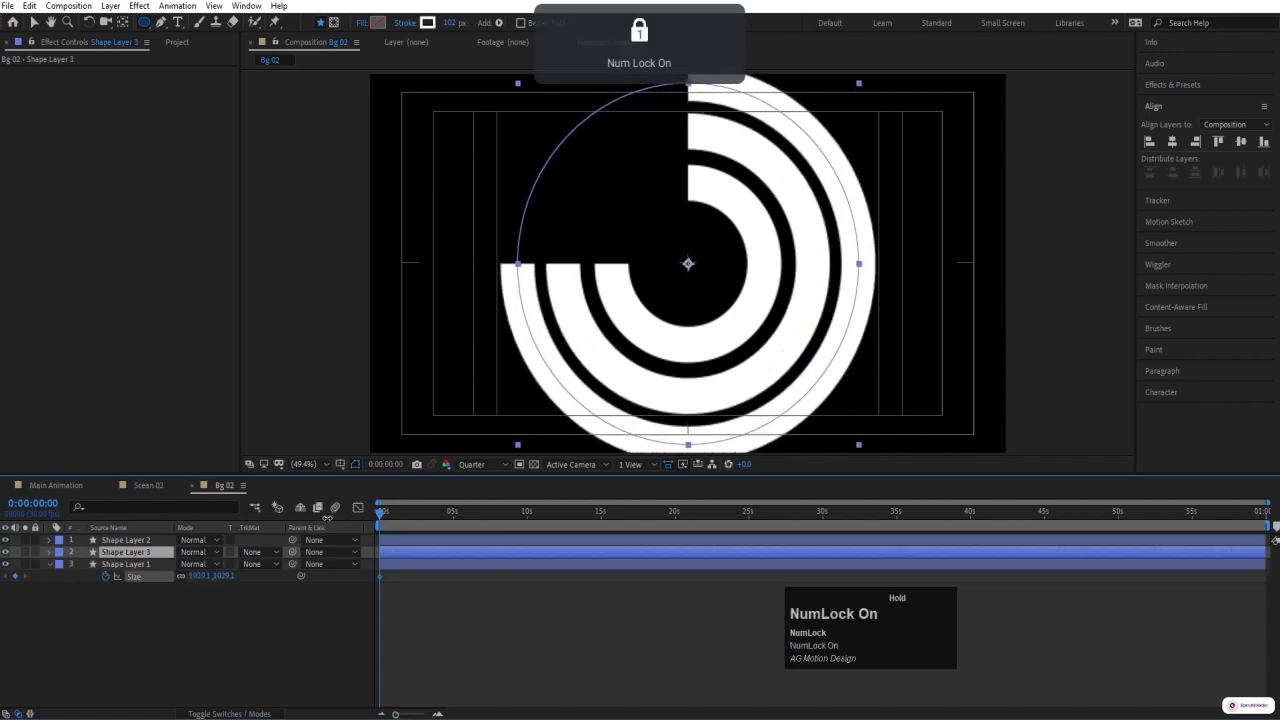
pyautogui.click(130, 564)
pyautogui.hotkey('ctrl', 'd')
pyautogui.moveTo(183, 585); pyautogui.dragTo(330, 538)
pyautogui.hotkey('ctrl', 'd')
pyautogui.moveTo(205, 600); pyautogui.dragTo(300, 566)
pyautogui.click(114, 590)
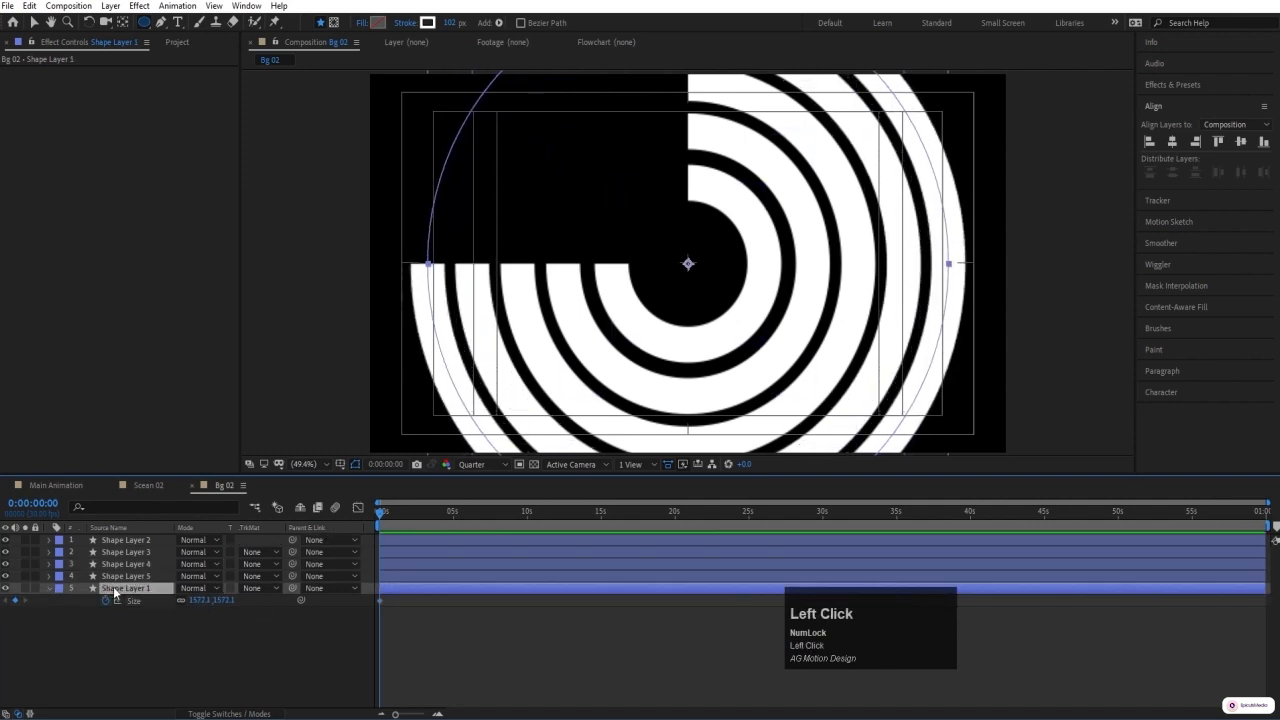
pyautogui.press('Delete')
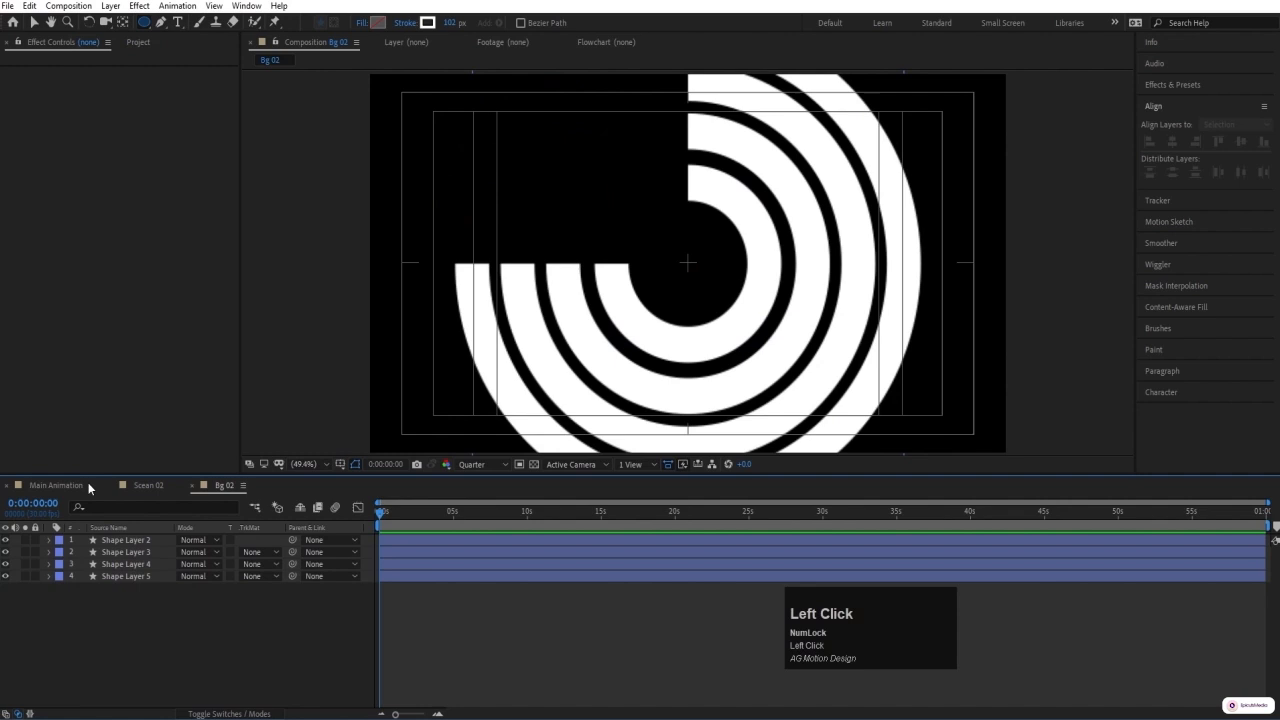
# - Stagger the ring gaps by rotating the third ring counterclockwise, the second ring clockwise and the outermost ring slightly counterclockwise
pyautogui.click(130, 566)
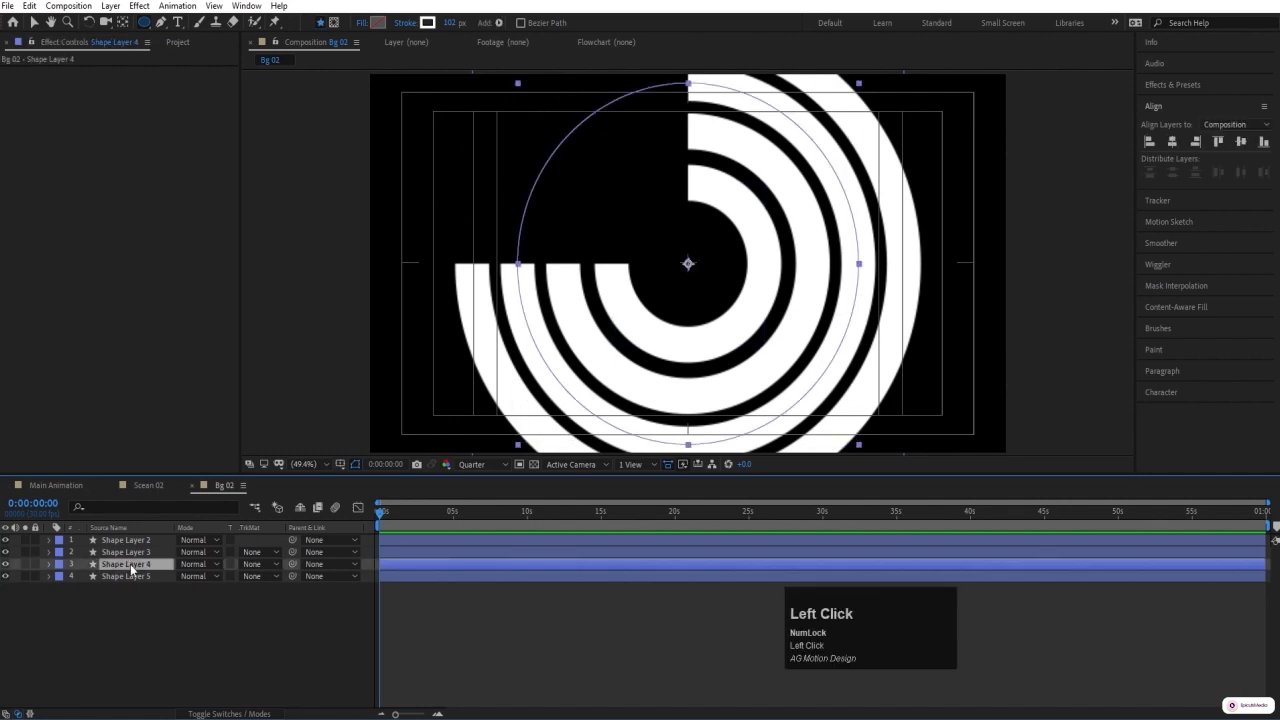
pyautogui.press('w')
pyautogui.moveTo(782, 120); pyautogui.dragTo(641, 148)
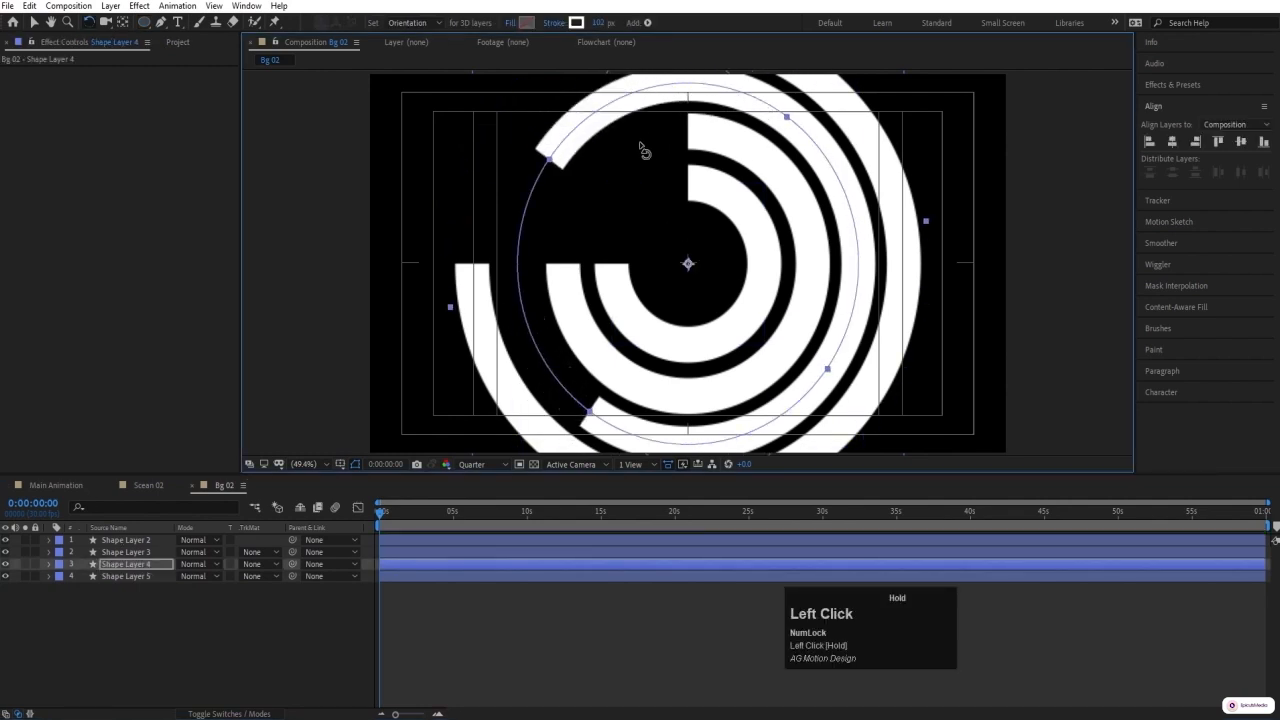
pyautogui.click(125, 552)
pyautogui.moveTo(648, 358); pyautogui.dragTo(634, 281)
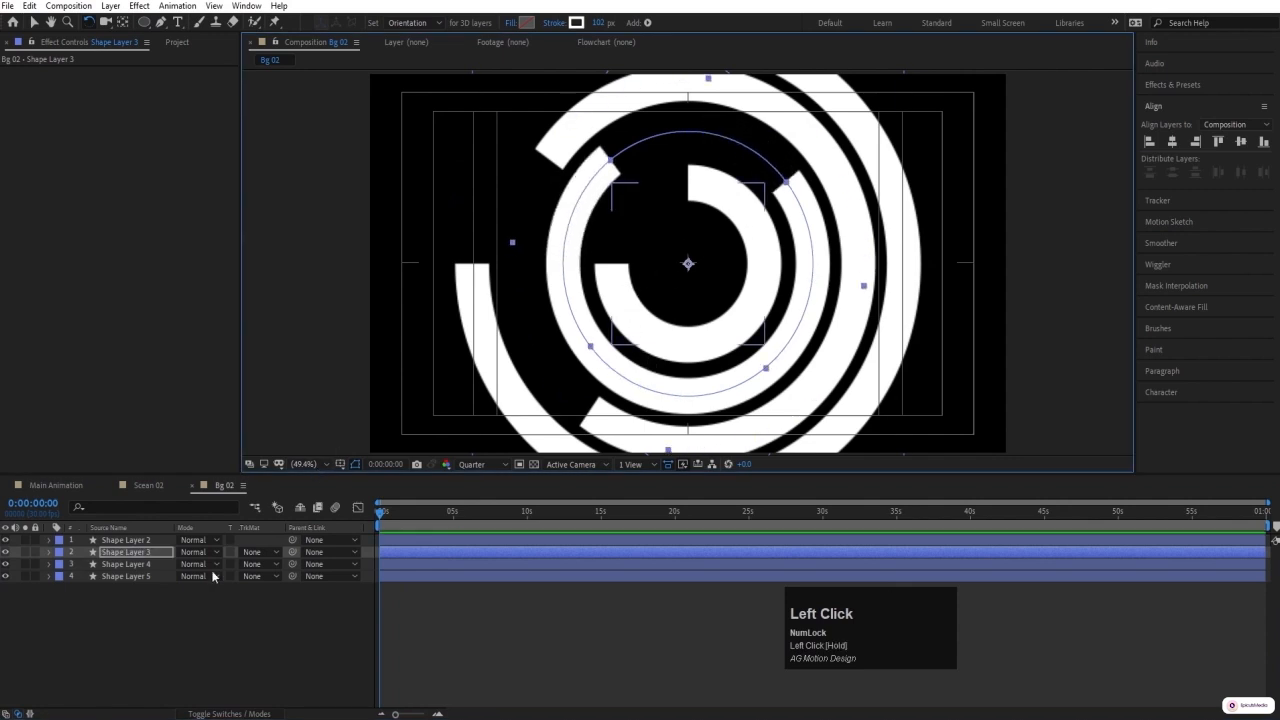
pyautogui.click(130, 576)
pyautogui.moveTo(510, 262); pyautogui.dragTo(521, 296)
pyautogui.click(161, 588)
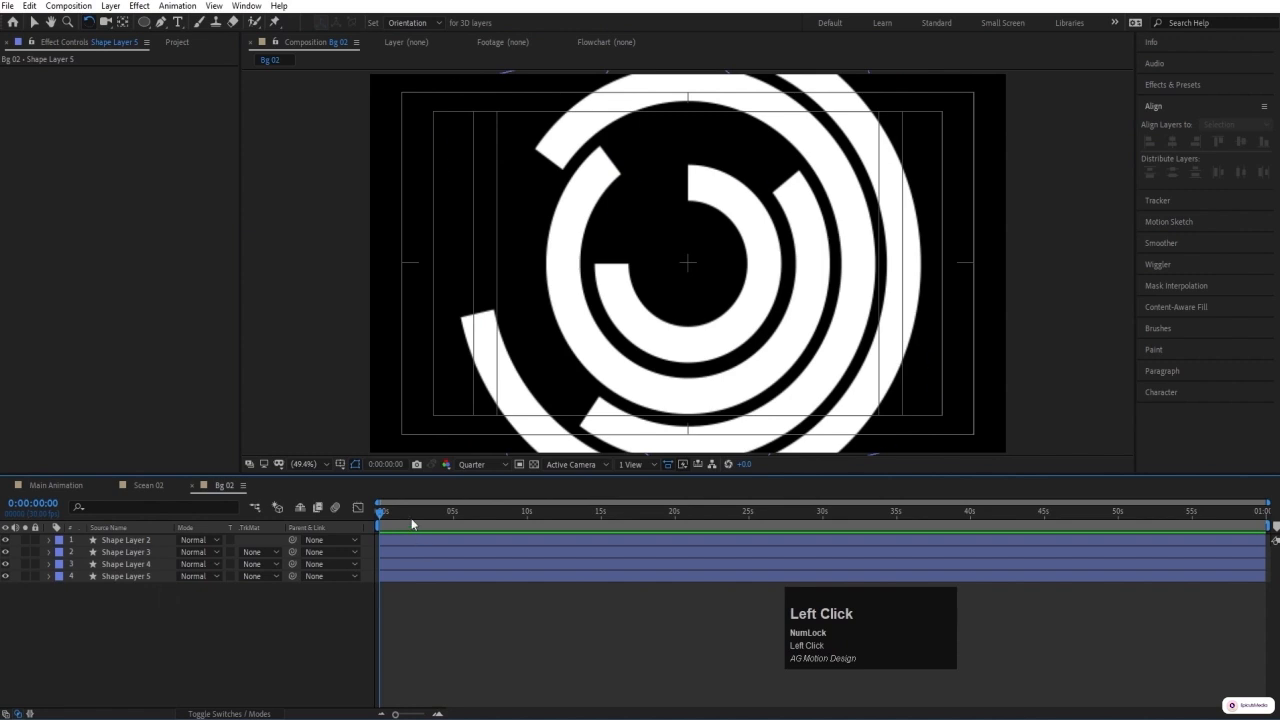
# - Add Size keyframes to all four ring layers at 0:00:01:20
pyautogui.moveTo(411, 519); pyautogui.dragTo(273, 519)
pyautogui.moveTo(172, 640); pyautogui.dragTo(90, 538)
pyautogui.press('u')
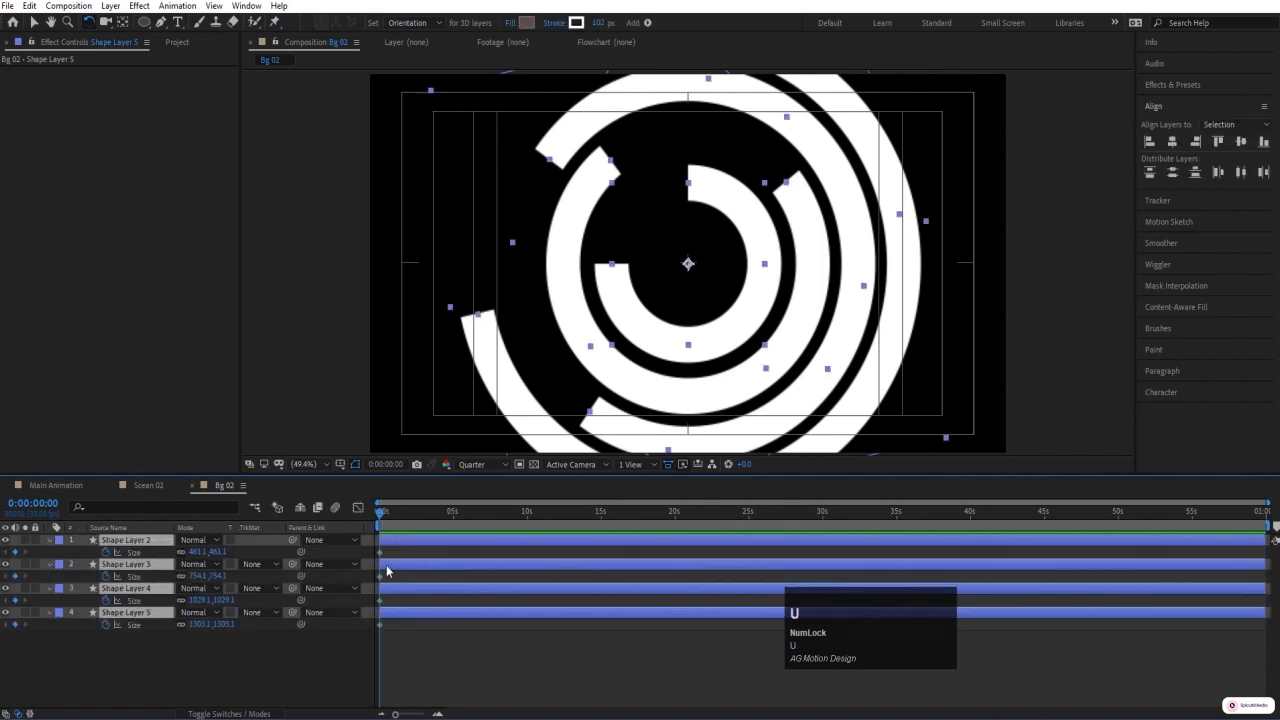
pyautogui.press('=')
pyautogui.press('=')
pyautogui.press('=')
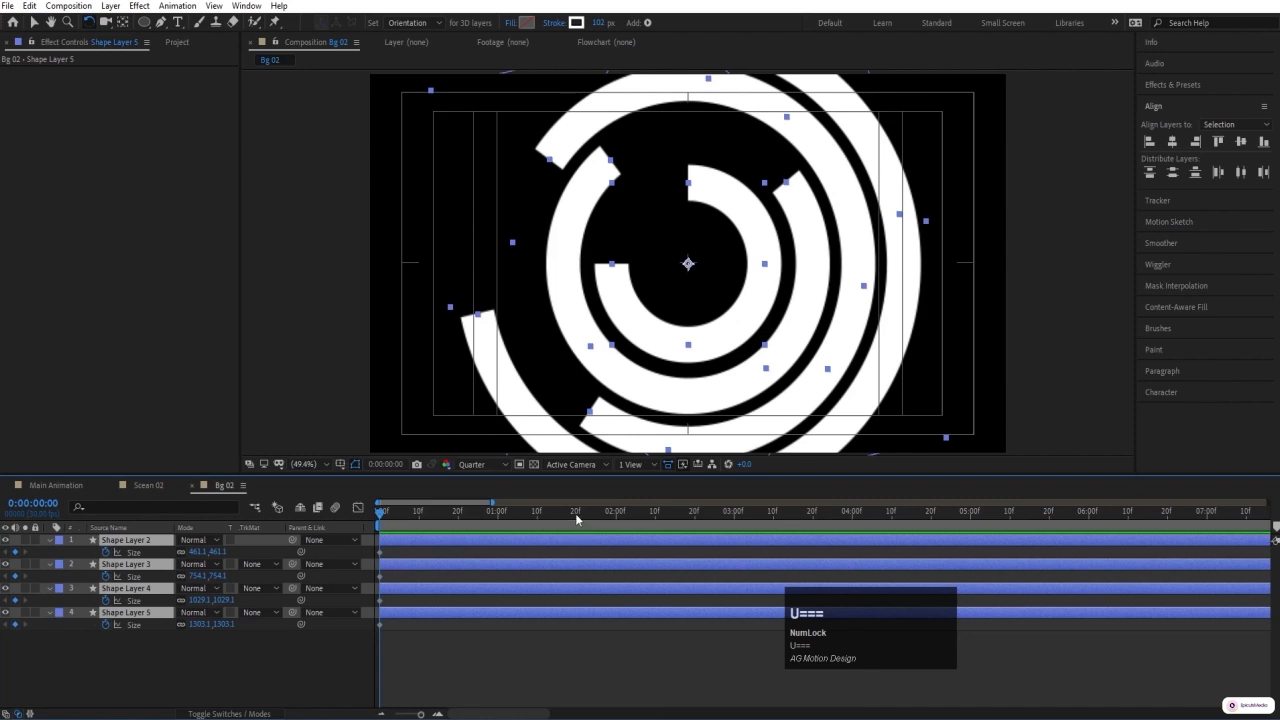
pyautogui.click(576, 518)
pyautogui.click(15, 552)
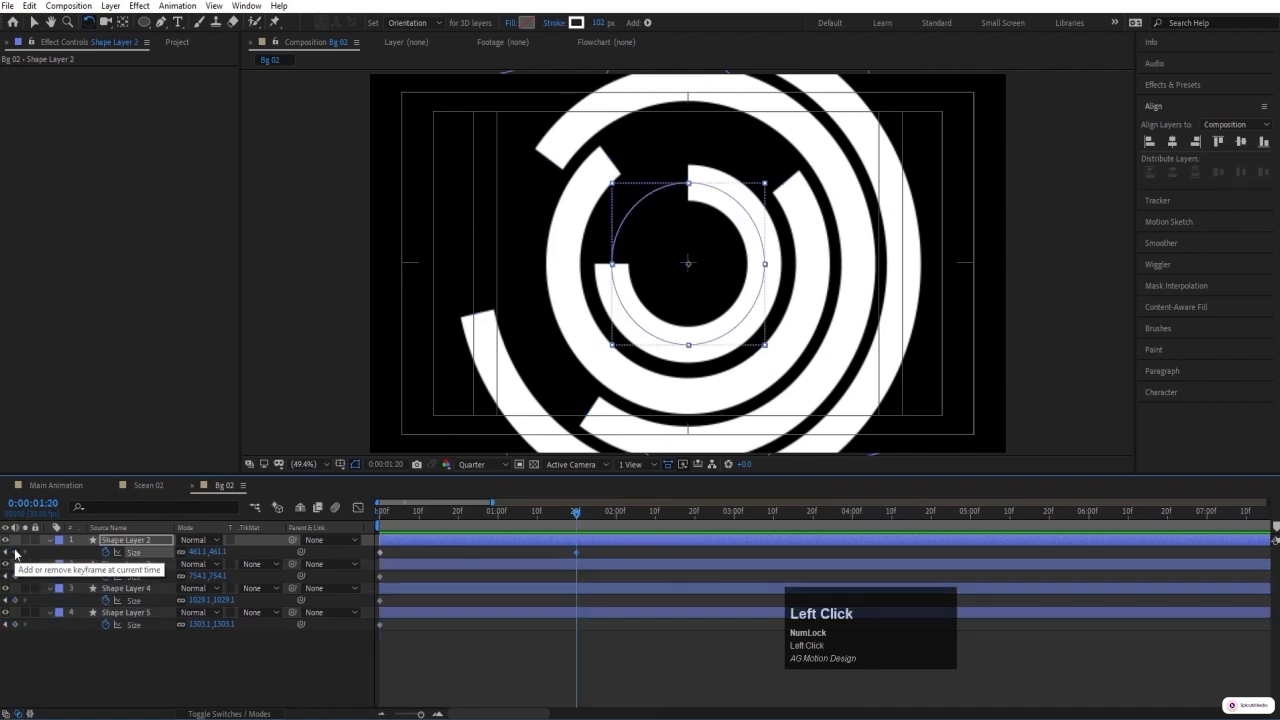
pyautogui.moveTo(15, 577); pyautogui.dragTo(17, 650)
# - Return to the first frame and add Stroke Width keyframes to all four ring layers at 0:00:00:00
pyautogui.press('j')
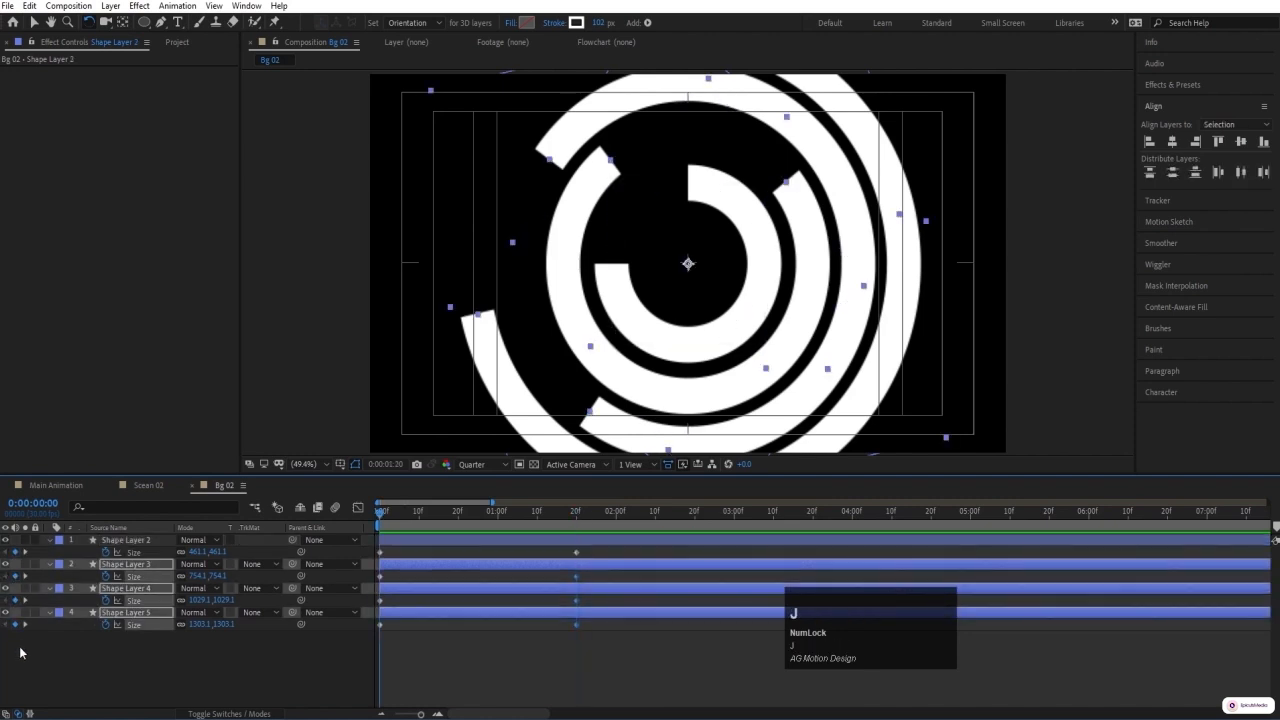
pyautogui.click(126, 662)
pyautogui.hotkey('ctrl', 'a')
pyautogui.click(104, 505)
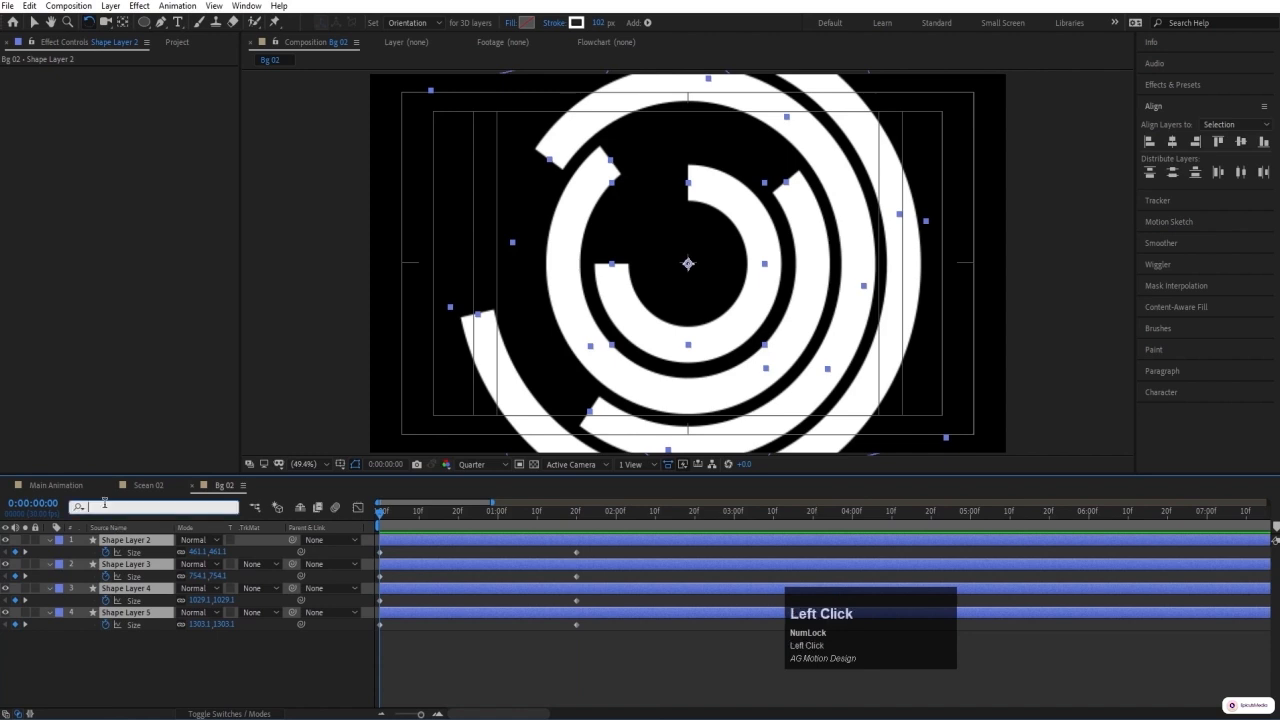
pyautogui.write('str')
pyautogui.click(112, 598)
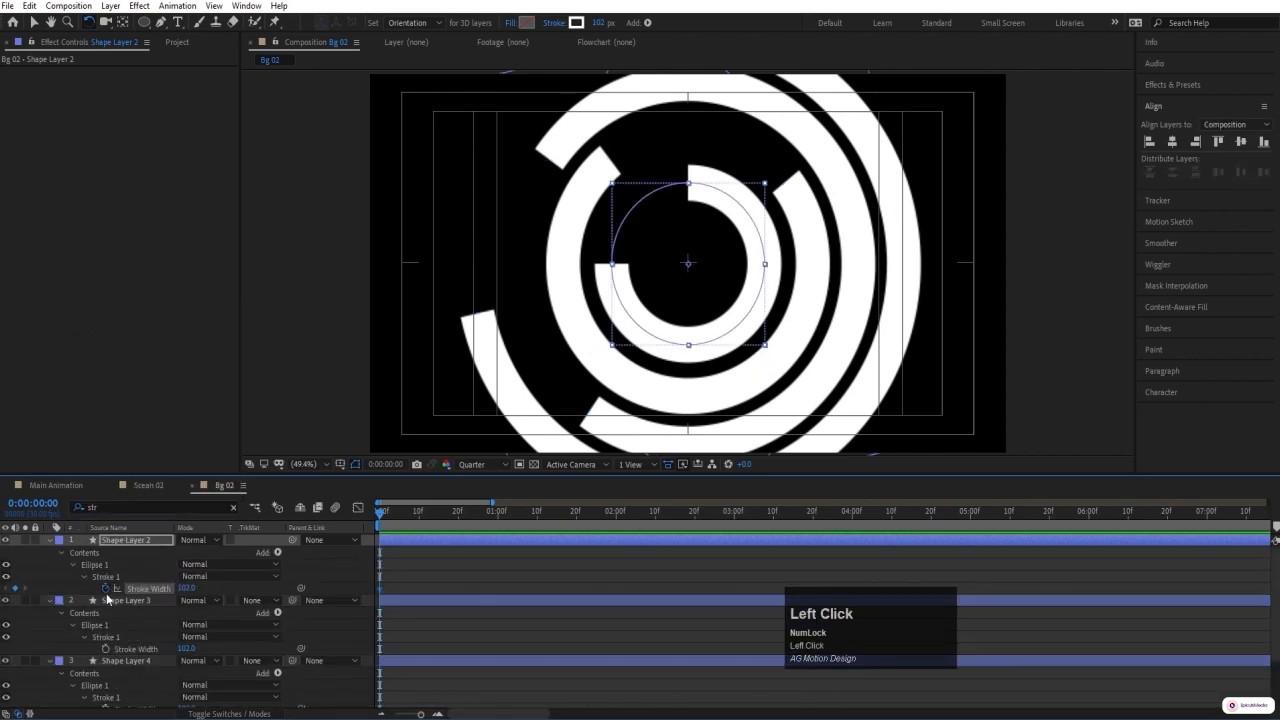
pyautogui.click(110, 648)
pyautogui.scroll(-2, 118, 655)
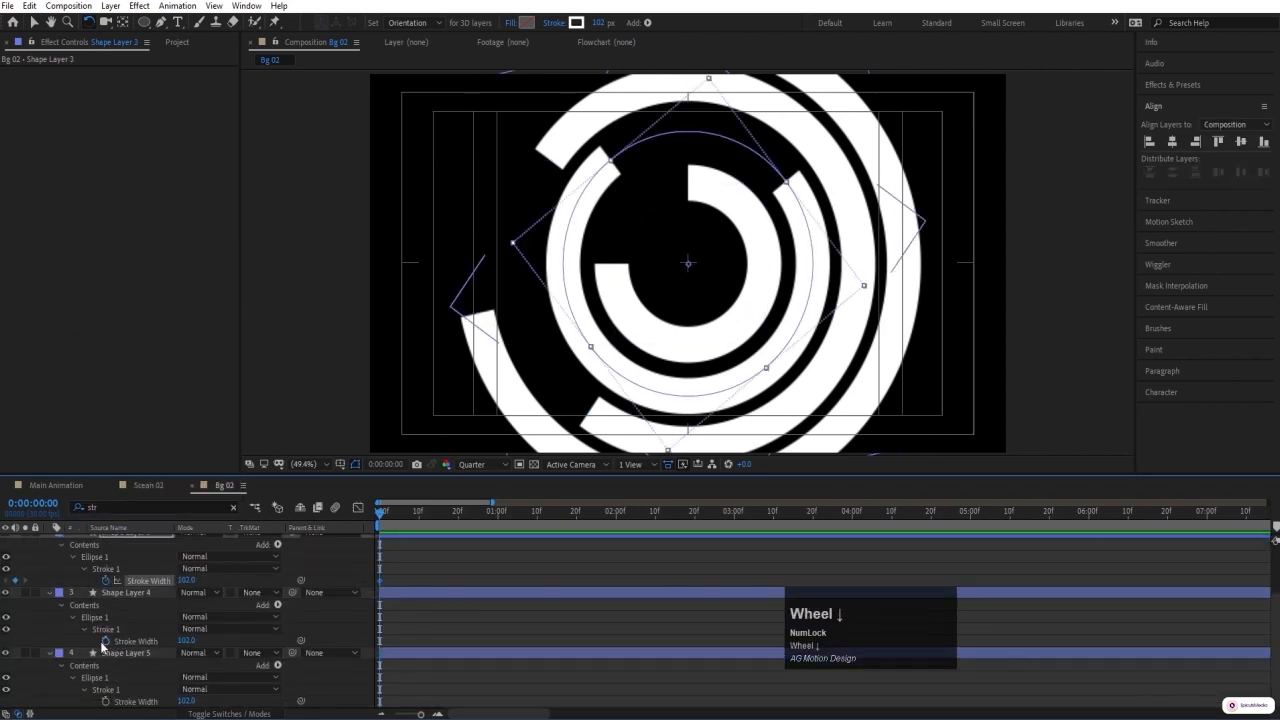
pyautogui.click(118, 655)
pyautogui.click(450, 576)
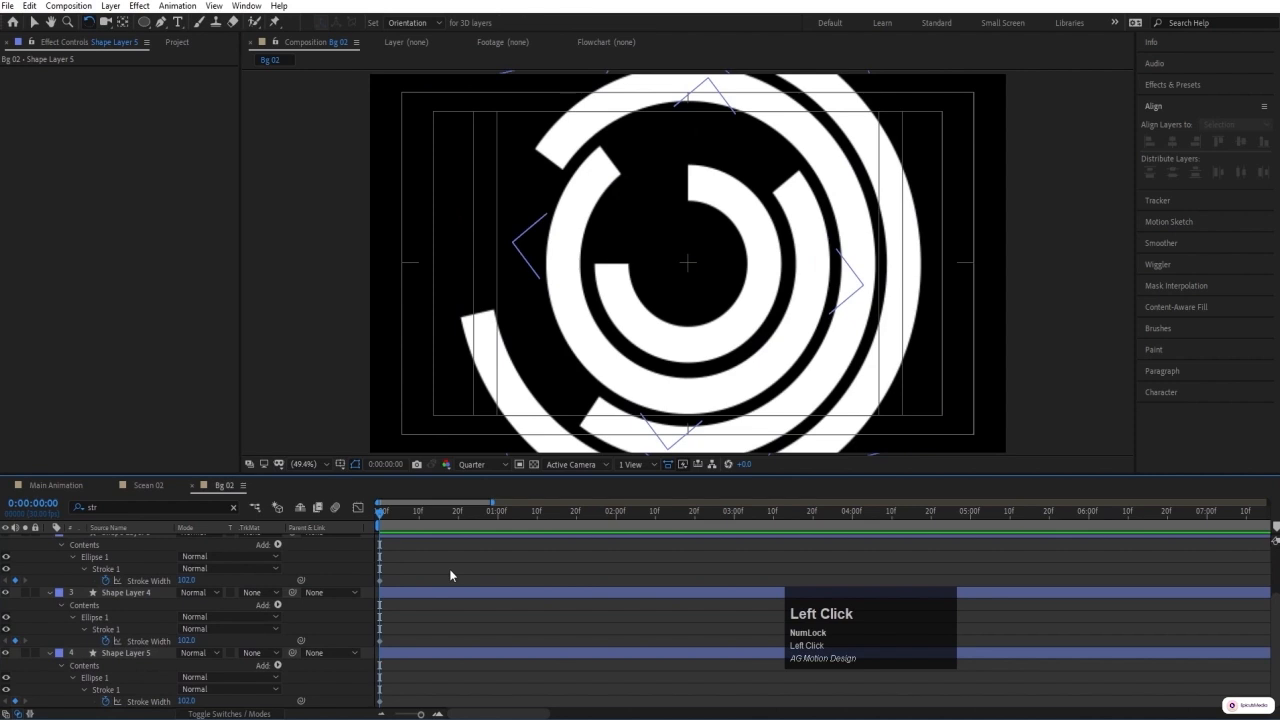
# - Add Stroke Width keyframes to all four ring layers at 0:00:01:20
pyautogui.press('u')
pyautogui.press('k')
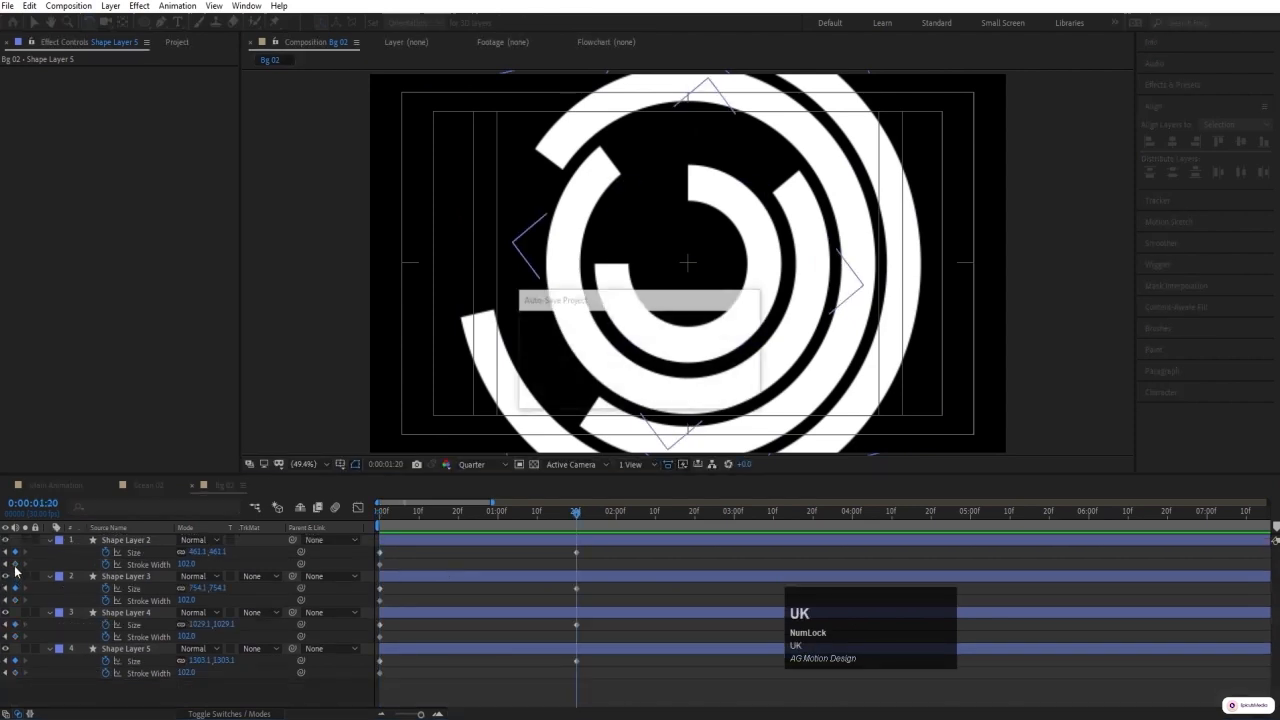
pyautogui.click(14, 564)
pyautogui.click(14, 600)
pyautogui.click(14, 636)
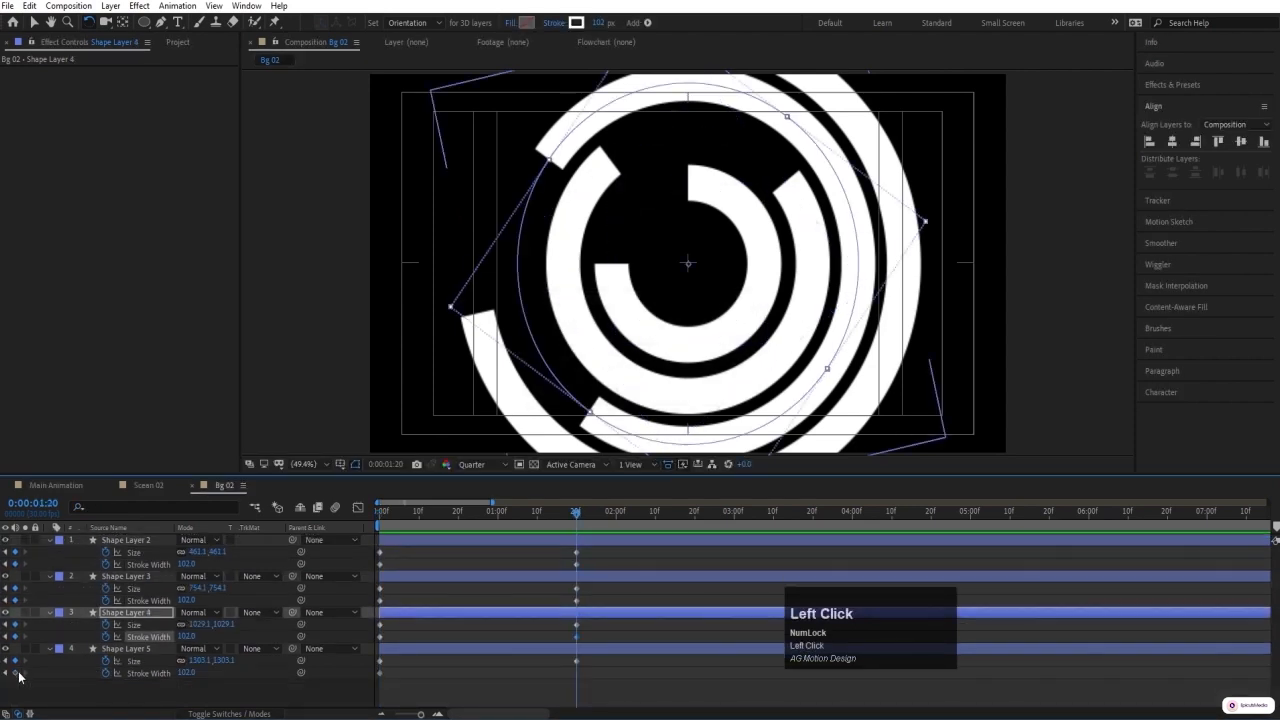
pyautogui.click(14, 672)
# - Set the Stroke Width to 0 on all four ring layers at 0:00:00:00
pyautogui.click(418, 512)
pyautogui.moveTo(418, 512); pyautogui.dragTo(380, 512)
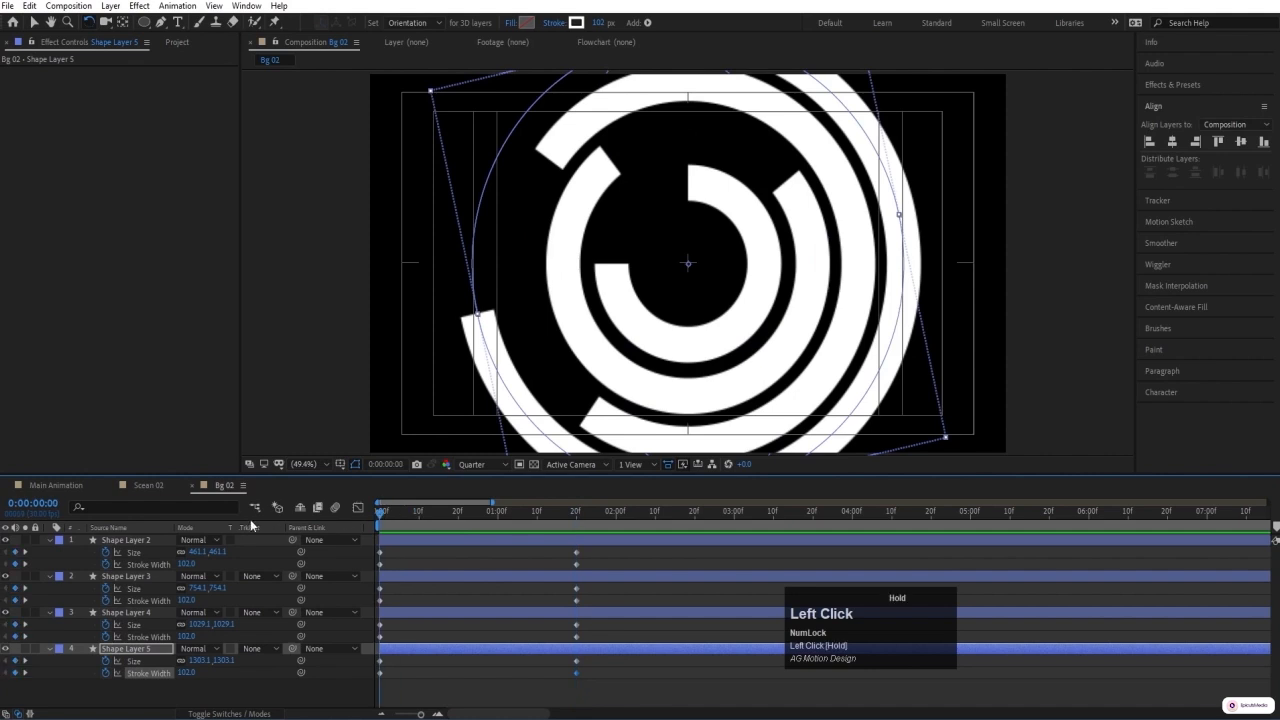
pyautogui.hotkey('ctrl', 'a')
pyautogui.click(187, 565)
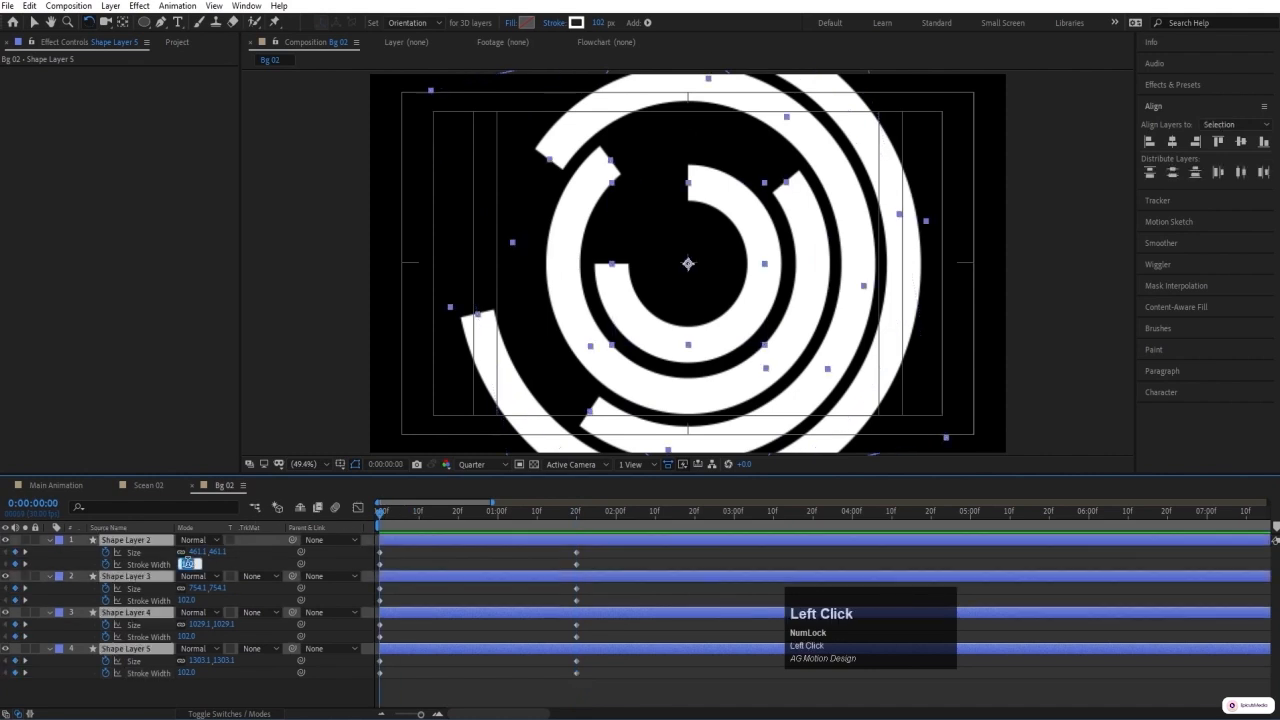
pyautogui.write('0')
pyautogui.press('Return')
pyautogui.click(187, 600)
pyautogui.write('0')
pyautogui.press('Return')
pyautogui.click(188, 637)
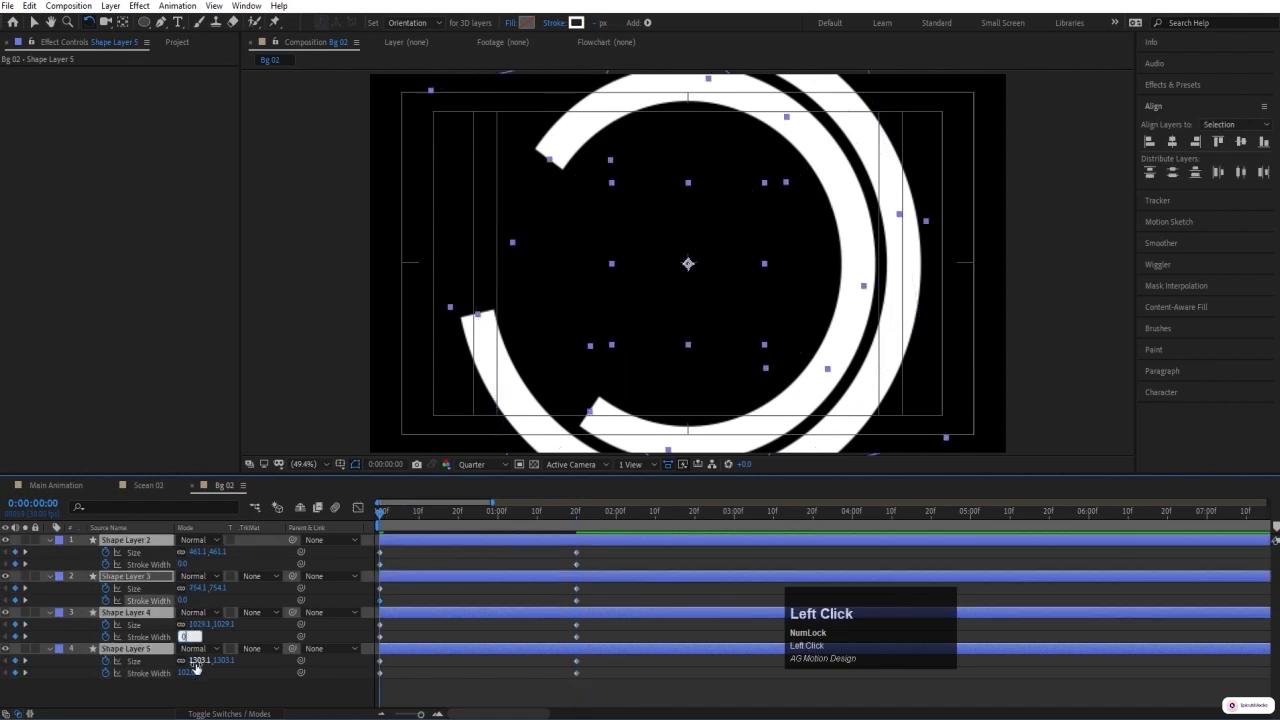
pyautogui.write('0')
pyautogui.press('Return')
pyautogui.click(188, 673)
pyautogui.write('0')
pyautogui.click(238, 697)
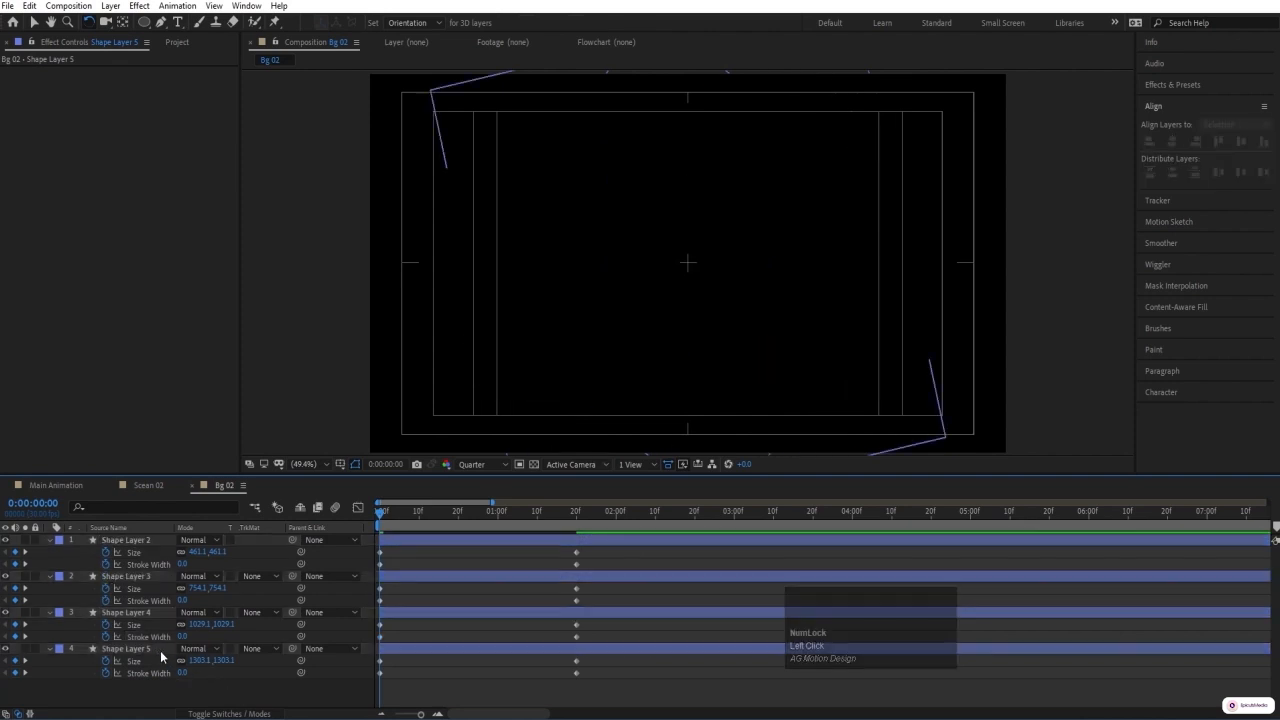
# - Set the ellipse path Size to 0 on all four ring layers at the first frame and preview the growing rings
pyautogui.hotkey('ctrl', 'a')
pyautogui.click(205, 660)
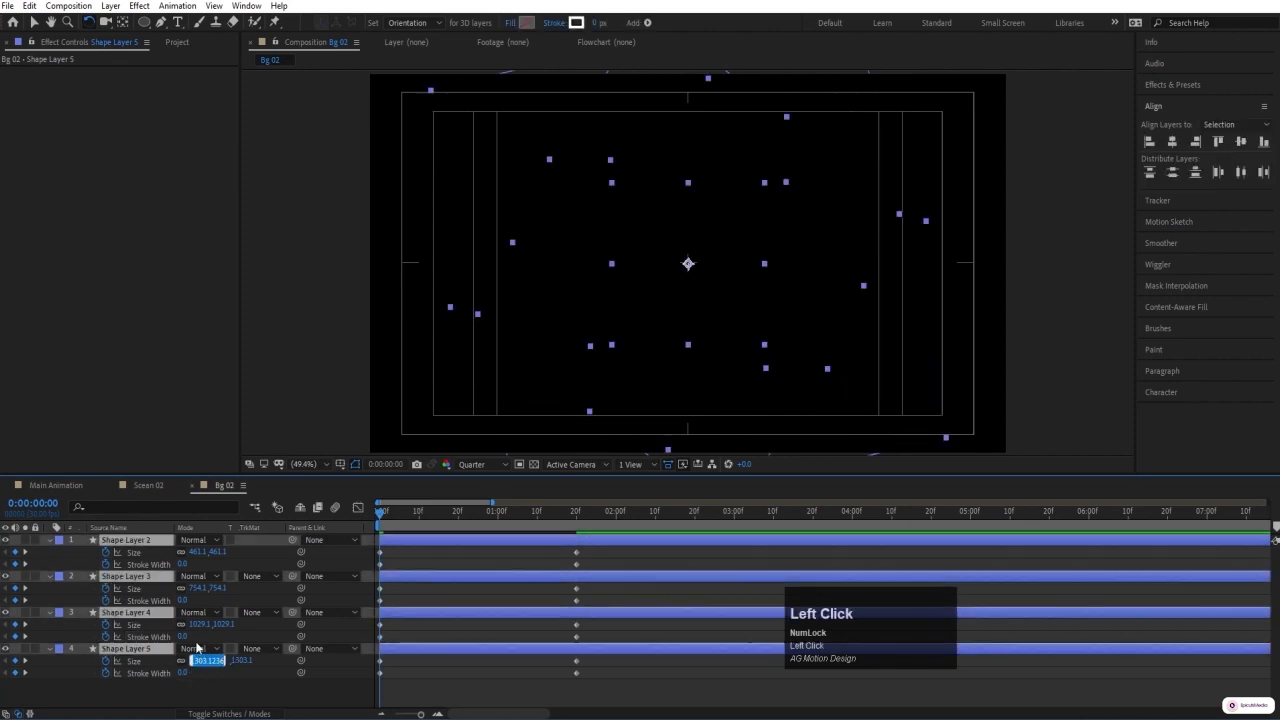
pyautogui.write('0')
pyautogui.press('Return')
pyautogui.click(195, 625)
pyautogui.write('0')
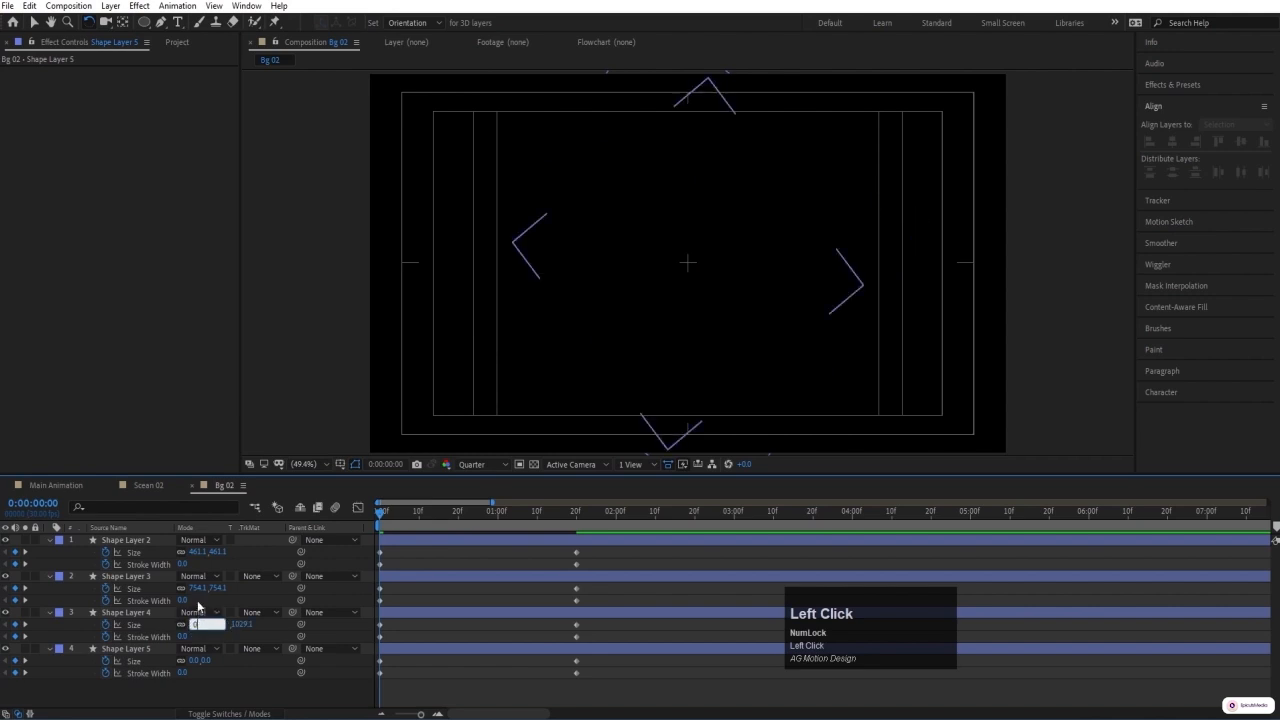
pyautogui.press('Return')
pyautogui.click(196, 588)
pyautogui.write('0')
pyautogui.click(197, 552)
pyautogui.write('0')
pyautogui.click(421, 552)
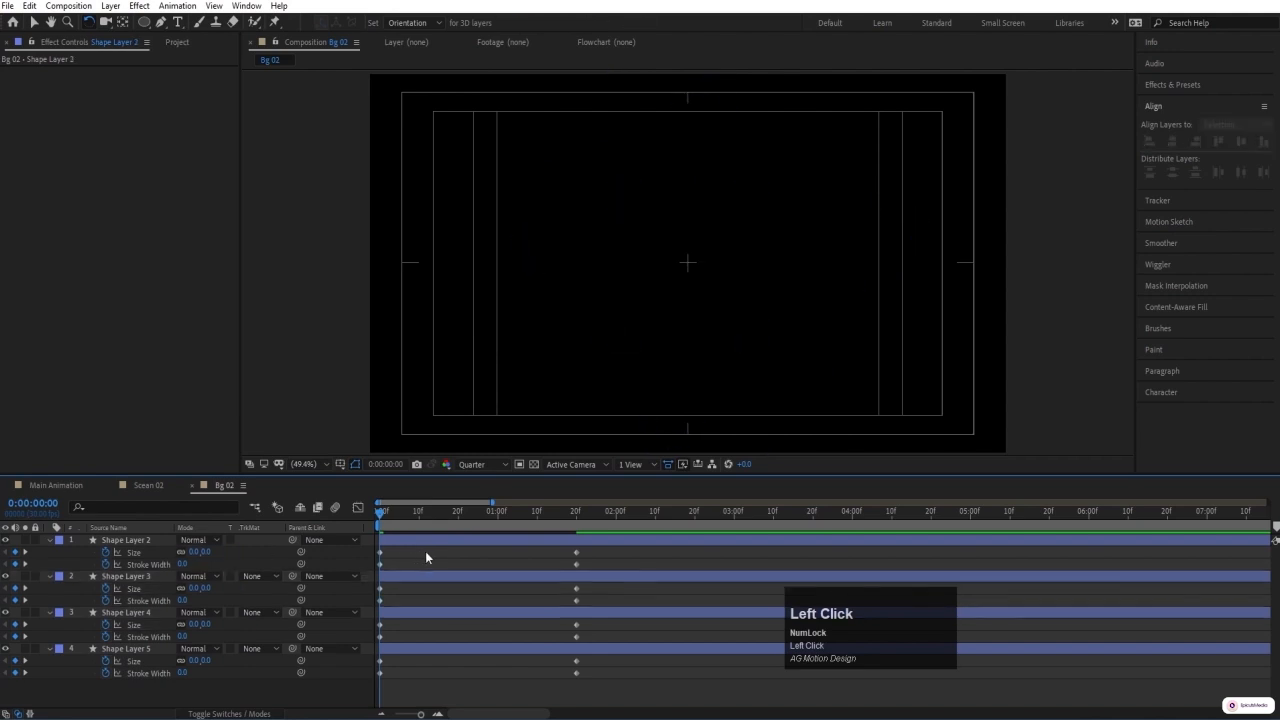
pyautogui.press('space')
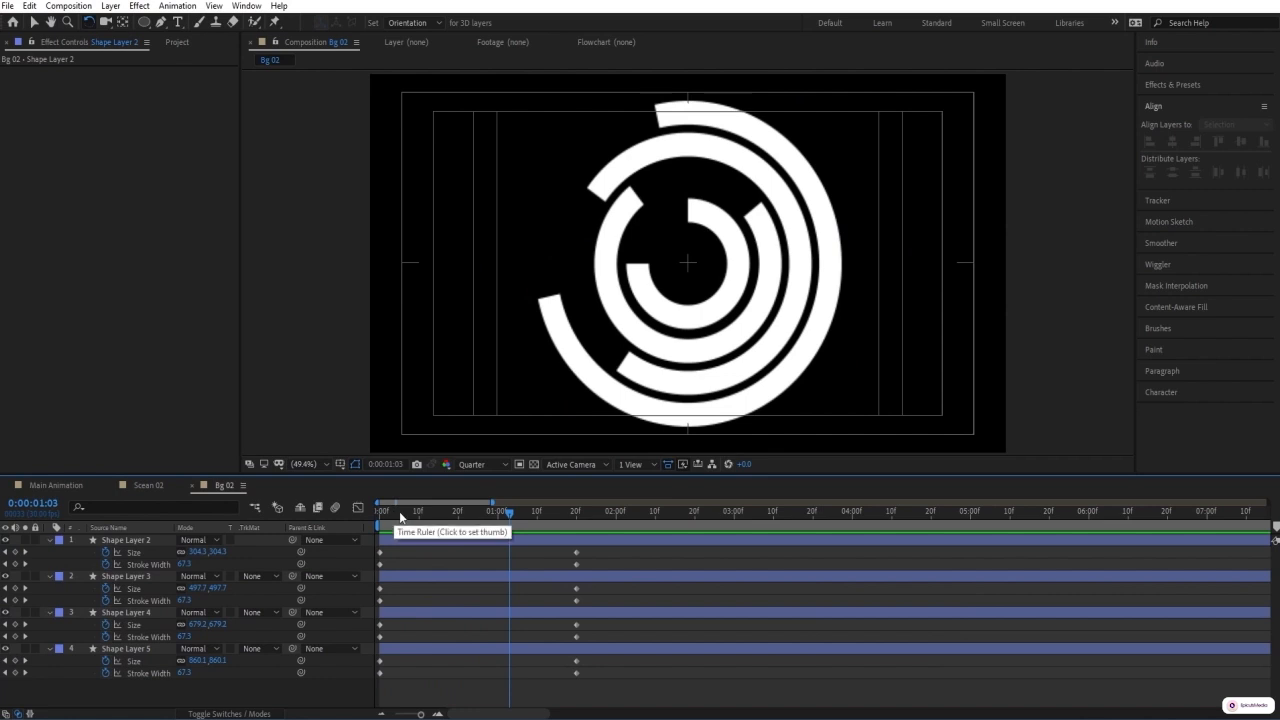
pyautogui.moveTo(398, 523); pyautogui.dragTo(265, 523)
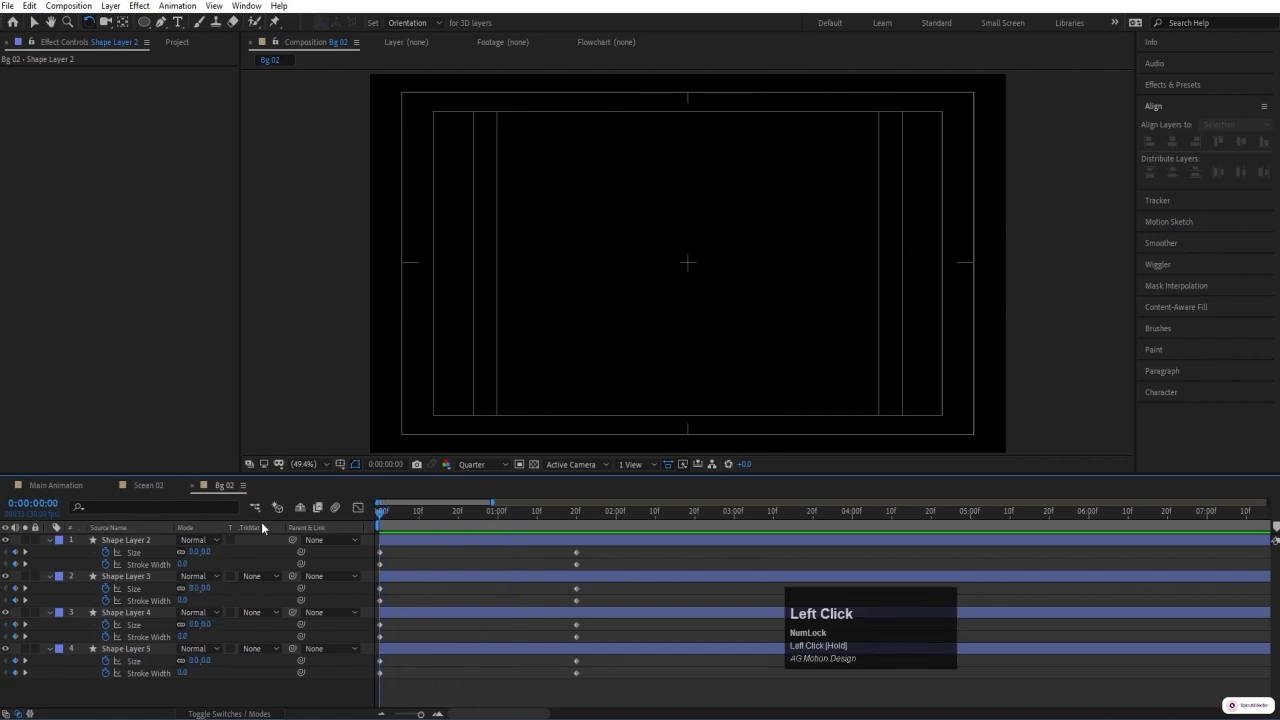
# - Give the Rotation of Shape Layer 2 the expression time*50 and copy the expression text
pyautogui.press('t')
pyautogui.press('r')
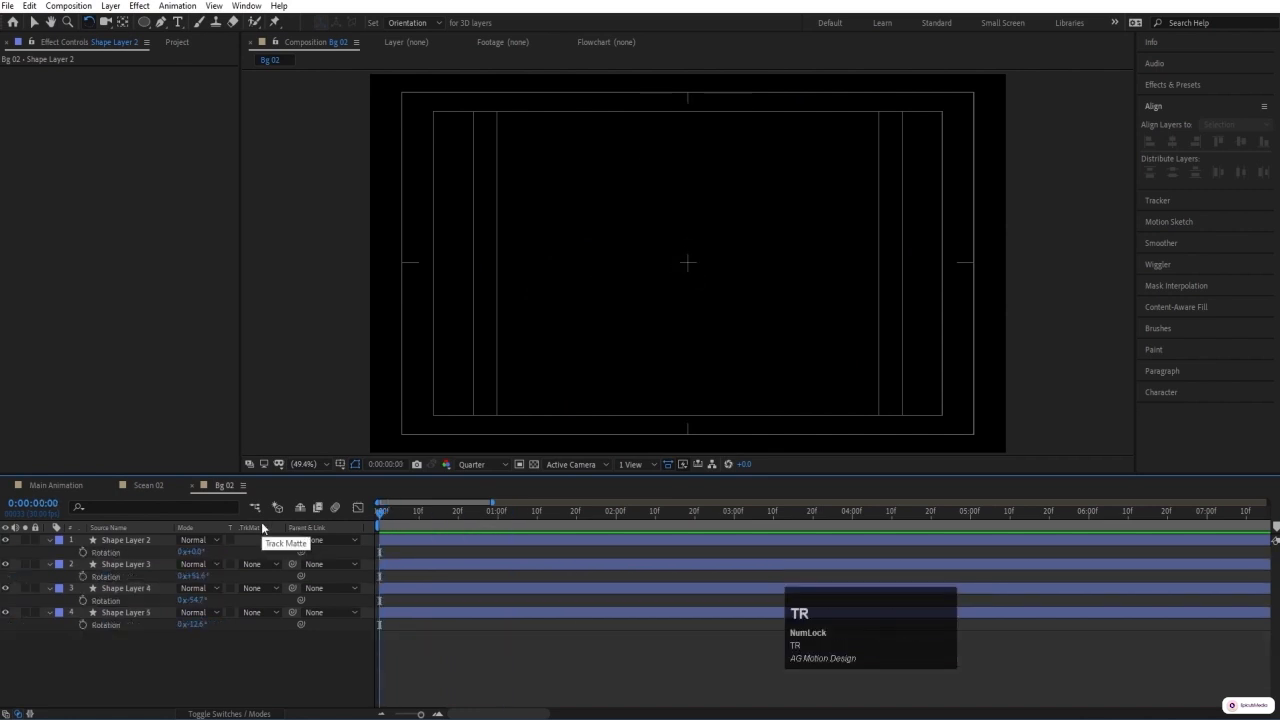
pyautogui.keyDown('alt'); pyautogui.click(83, 552); pyautogui.keyUp('alt')
pyautogui.write('time')
pyautogui.press('KP_Enter')
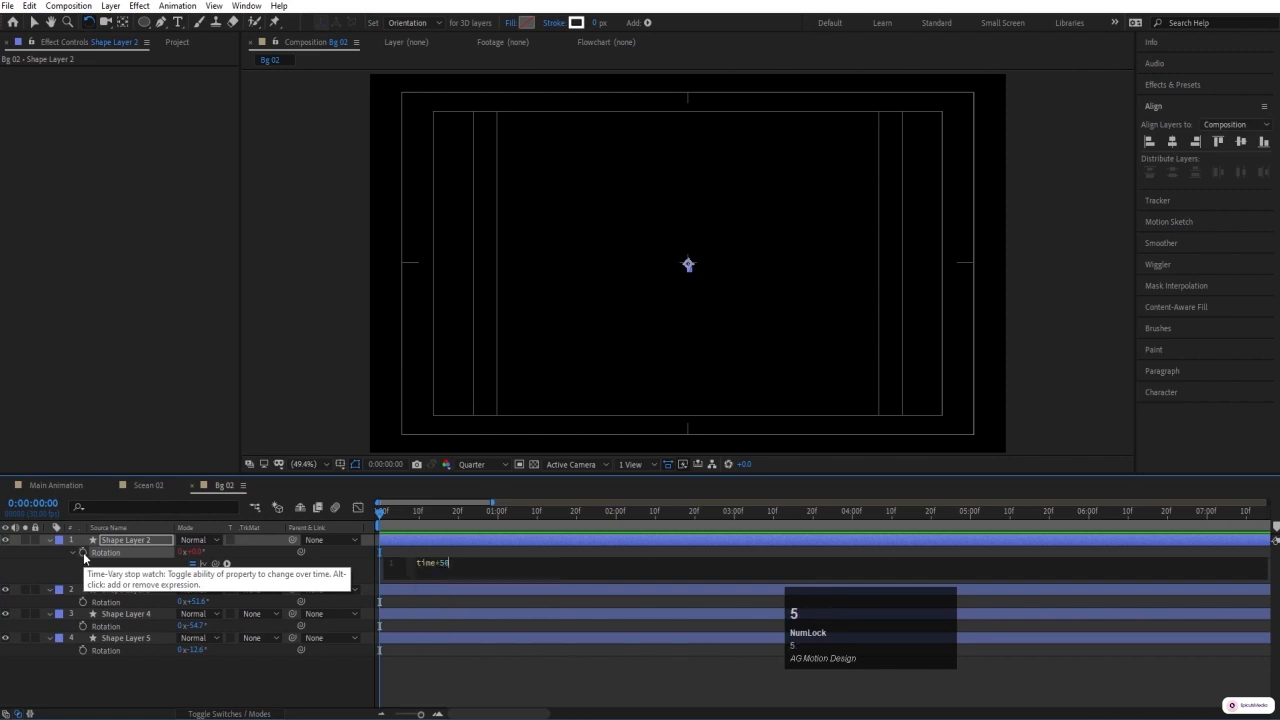
pyautogui.hotkey('ctrl', 'a')
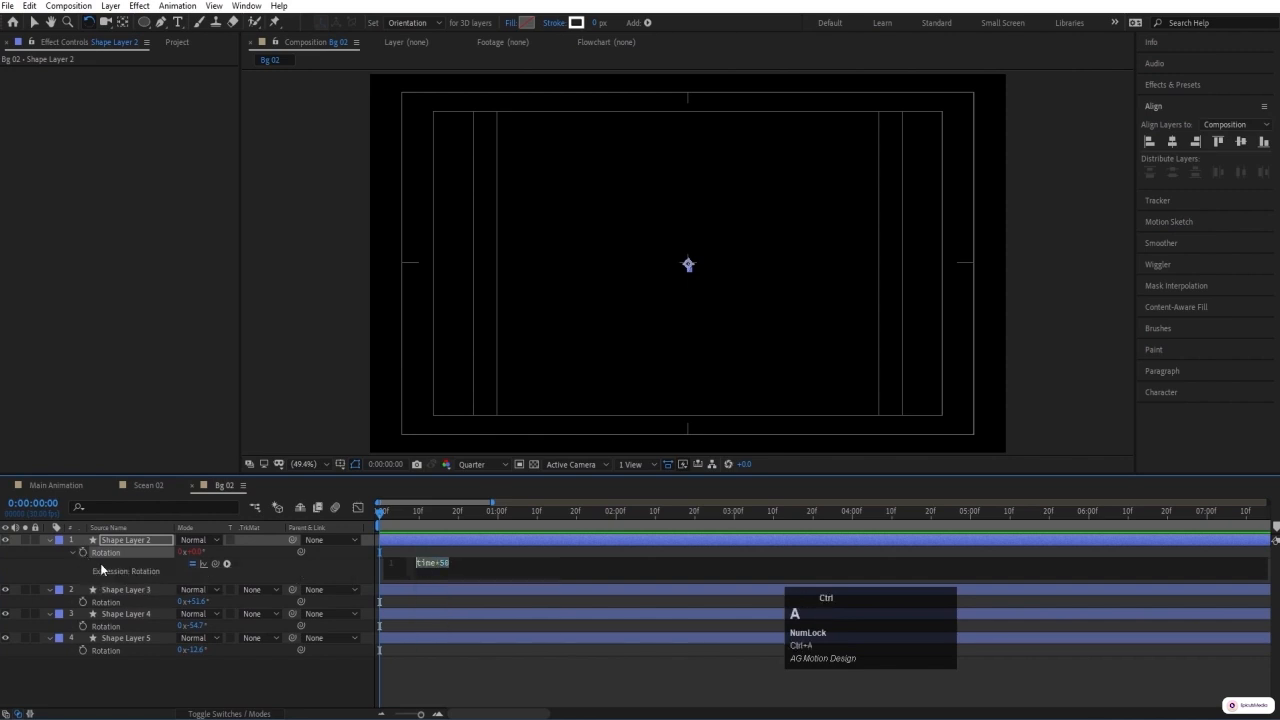
pyautogui.click(74, 655)
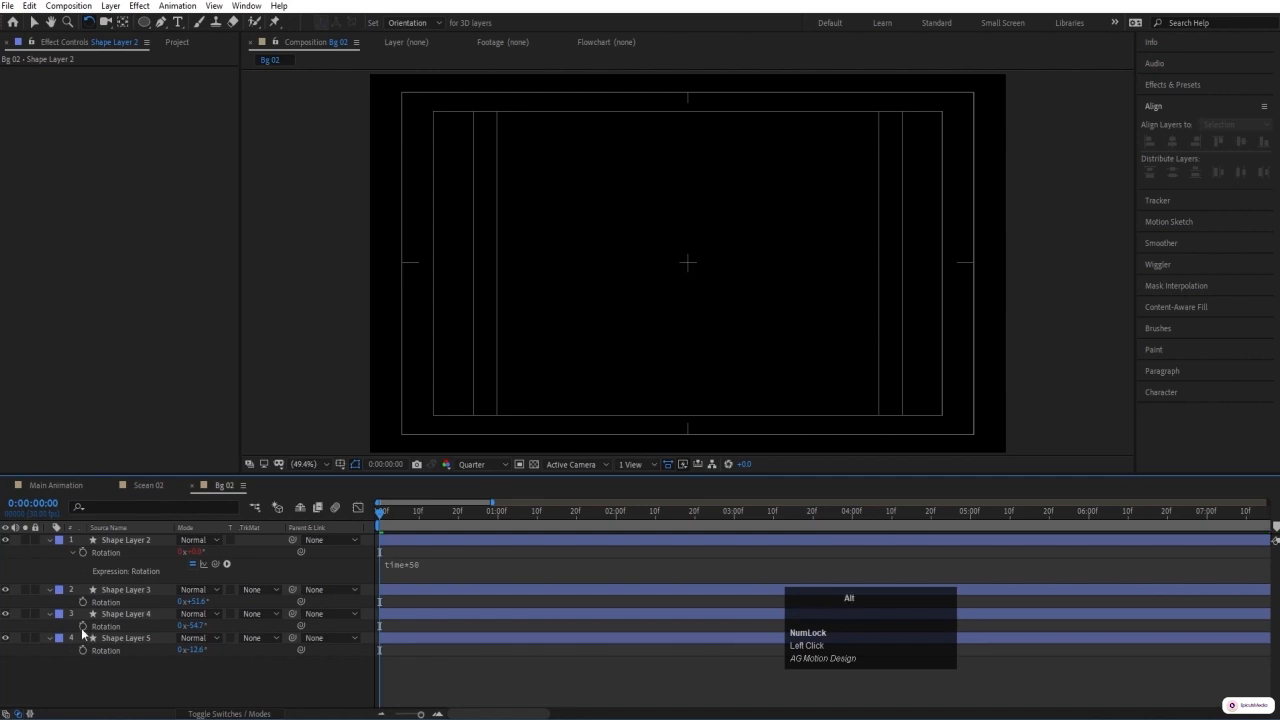
# - Give the Rotation of Shape Layer 3 the expression time*-50 so that ring spins counterclockwise
pyautogui.keyDown('alt'); pyautogui.click(83, 602); pyautogui.keyUp('alt')
pyautogui.write('time*50')
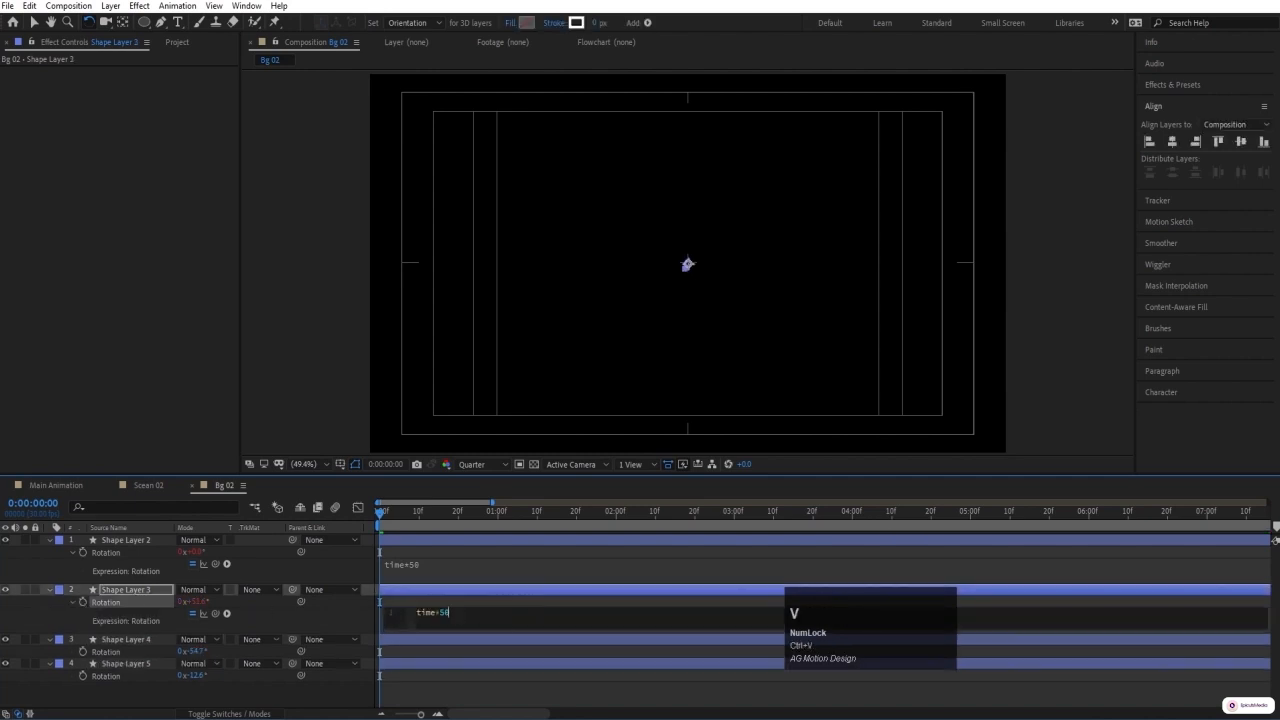
pyautogui.click(440, 612)
pyautogui.write('-')
pyautogui.click(453, 597)
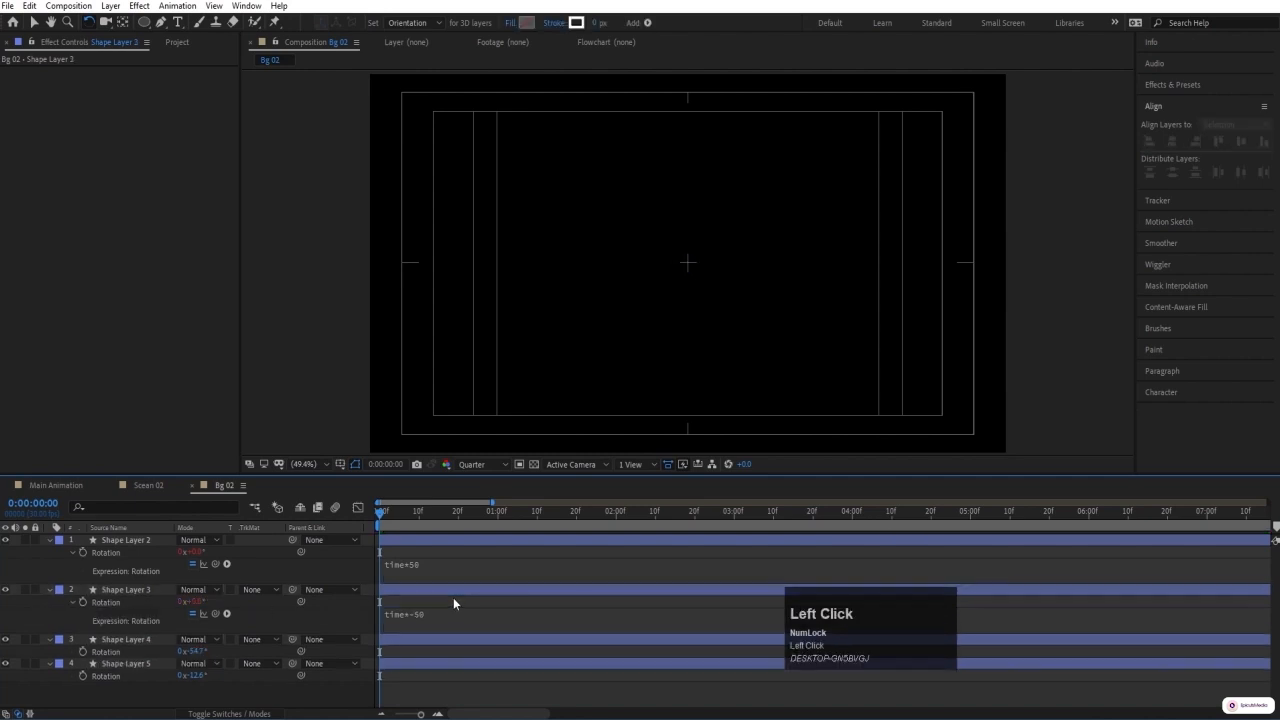
# - Paste the expression time*50 onto the Rotation of Shape Layer 4
pyautogui.keyDown('alt'); pyautogui.click(82, 652); pyautogui.keyUp('alt')
pyautogui.write('time*50')
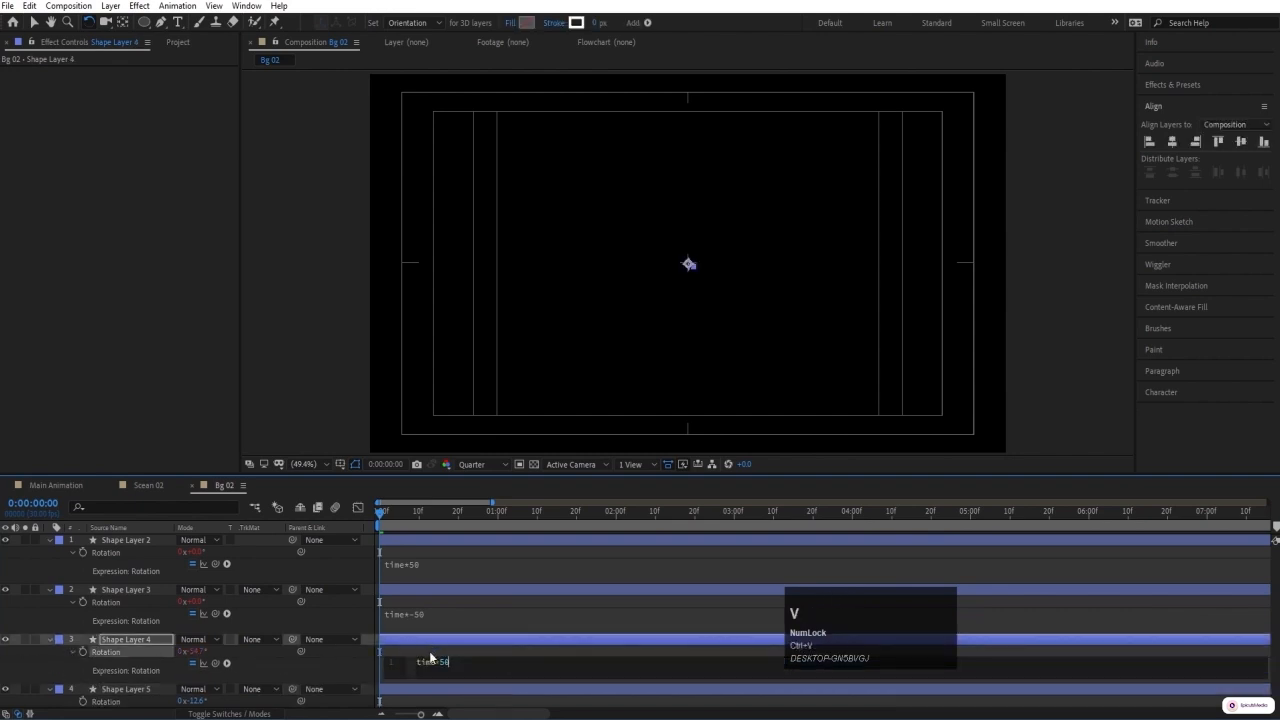
pyautogui.click(281, 663)
pyautogui.scroll(-1, 457, 673)
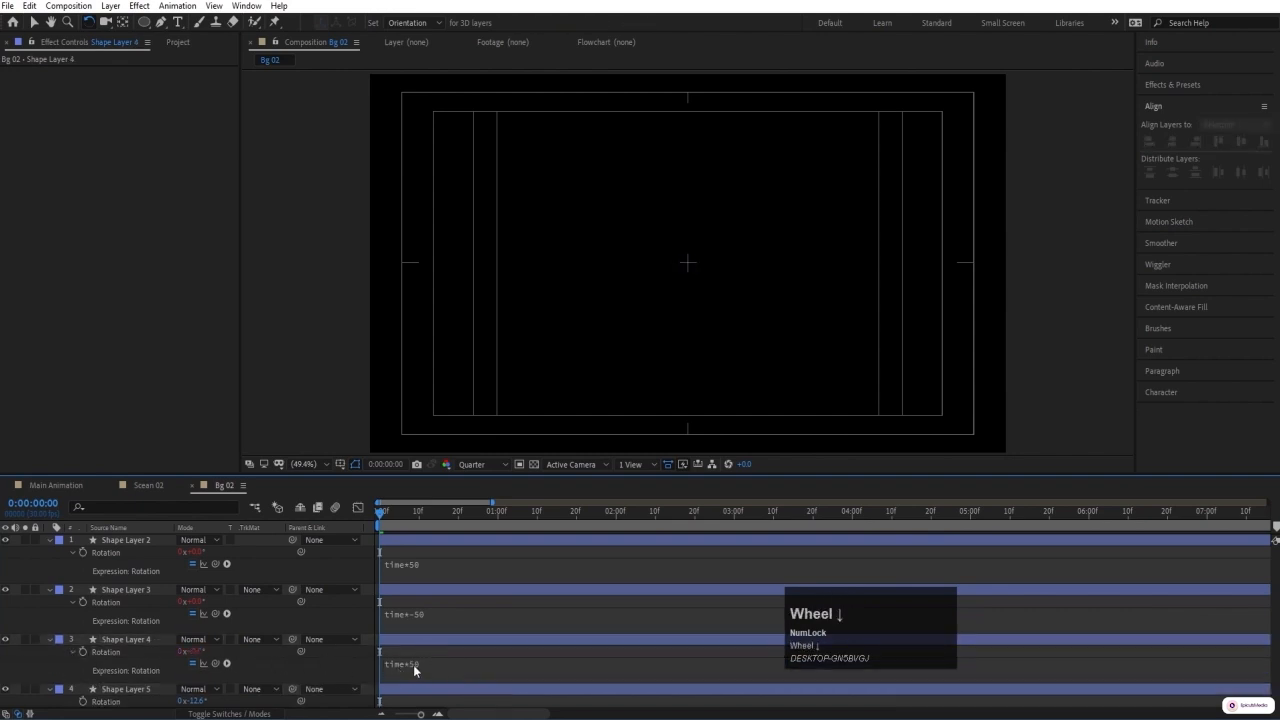
# - Give the Rotation of Shape Layer 5 the expression time*-50 and preview the rings growing and spinning
pyautogui.scroll(-1, 95, 703)
pyautogui.keyDown('alt'); pyautogui.click(83, 690); pyautogui.keyUp('alt')
pyautogui.write('time*50')
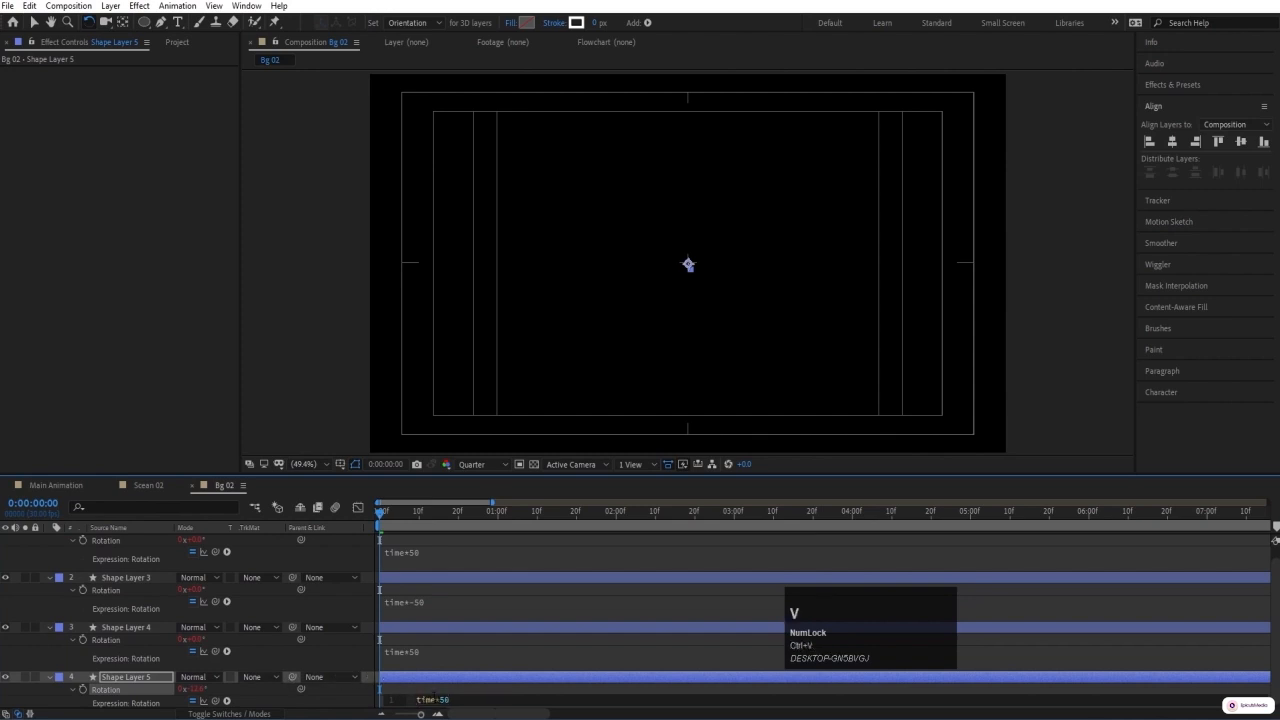
pyautogui.click(441, 699)
pyautogui.click(451, 698)
pyautogui.press('u')
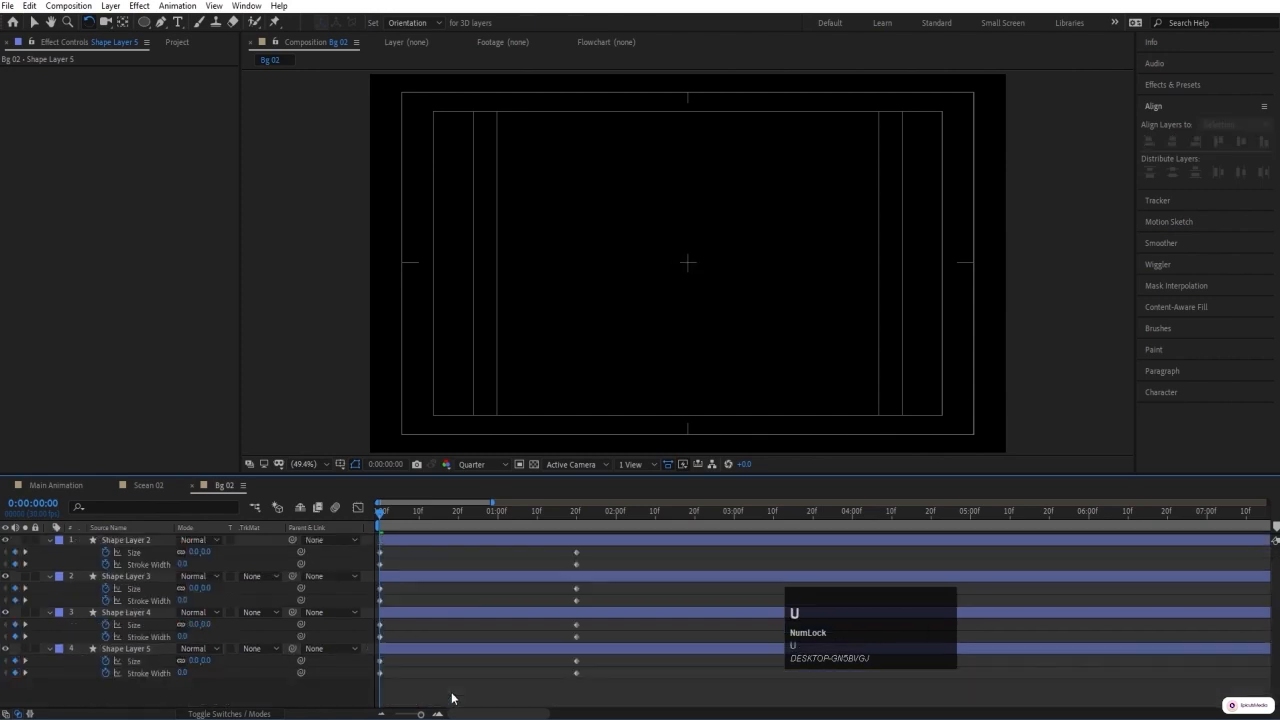
pyautogui.press('space')
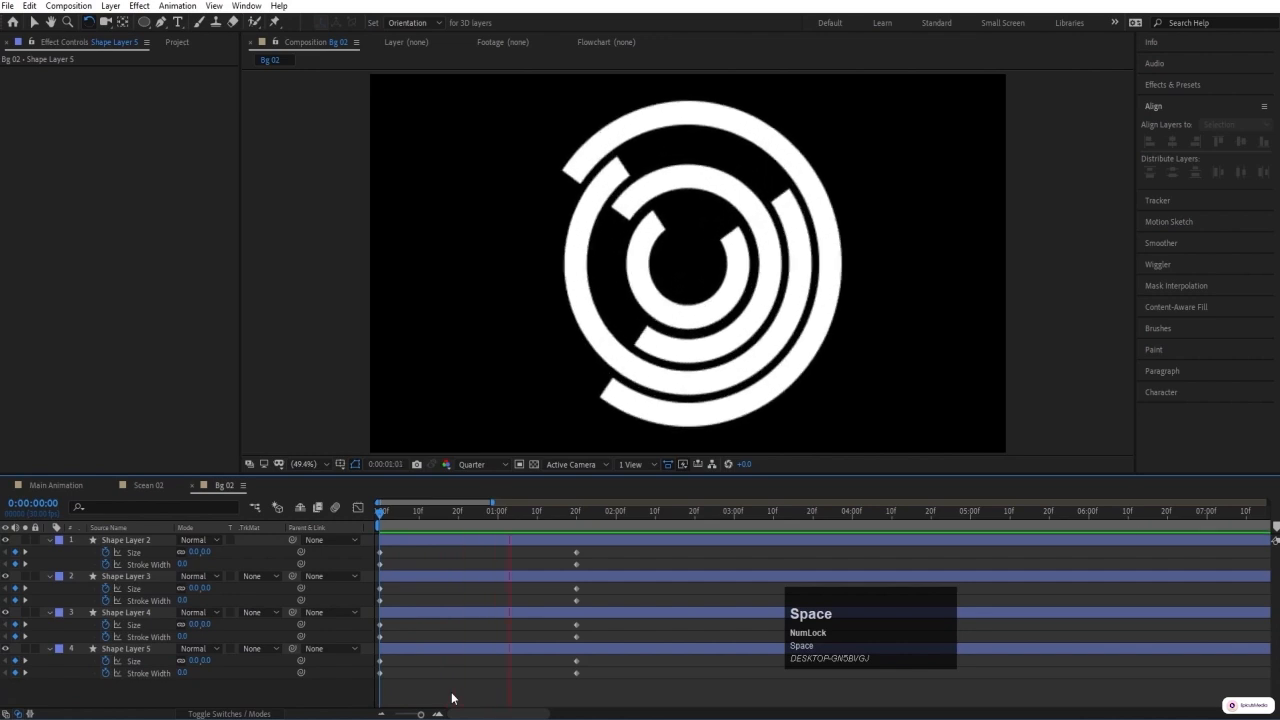
pyautogui.press('space')
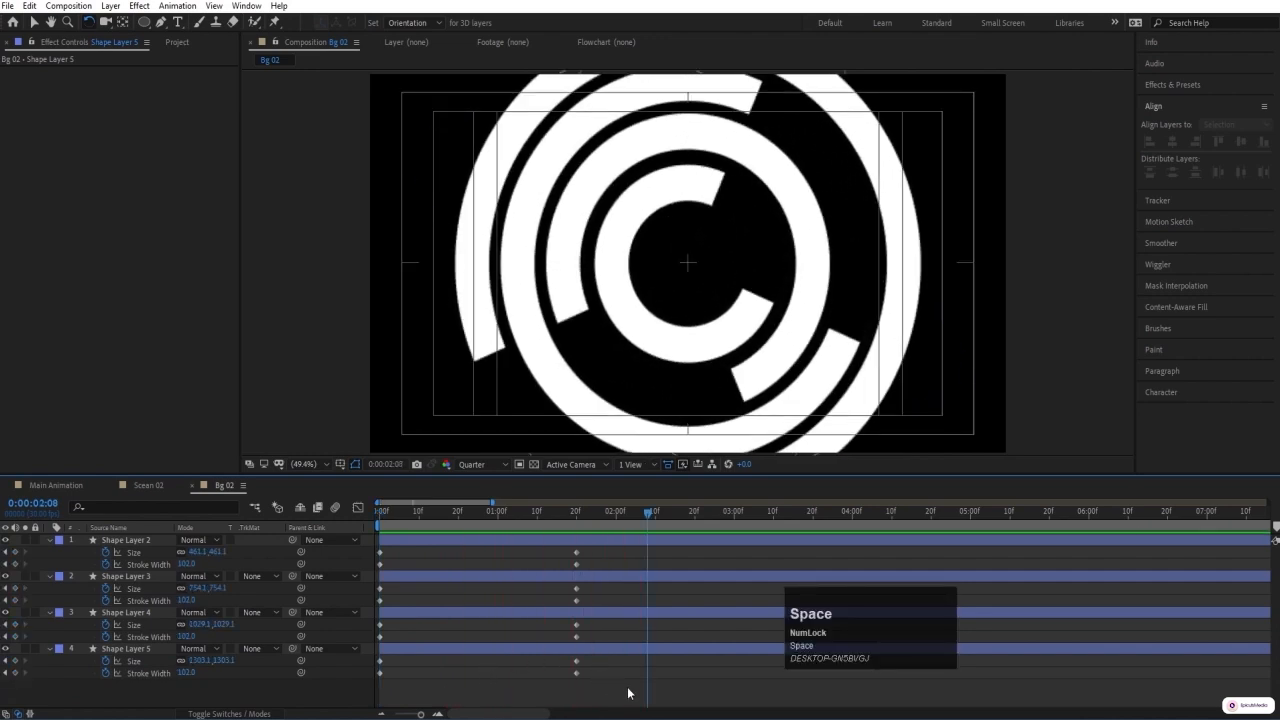
# - Apply Easy Ease to all Size and Stroke Width keyframes of the four ring layers and show their graphs
pyautogui.moveTo(628, 689); pyautogui.dragTo(268, 466)
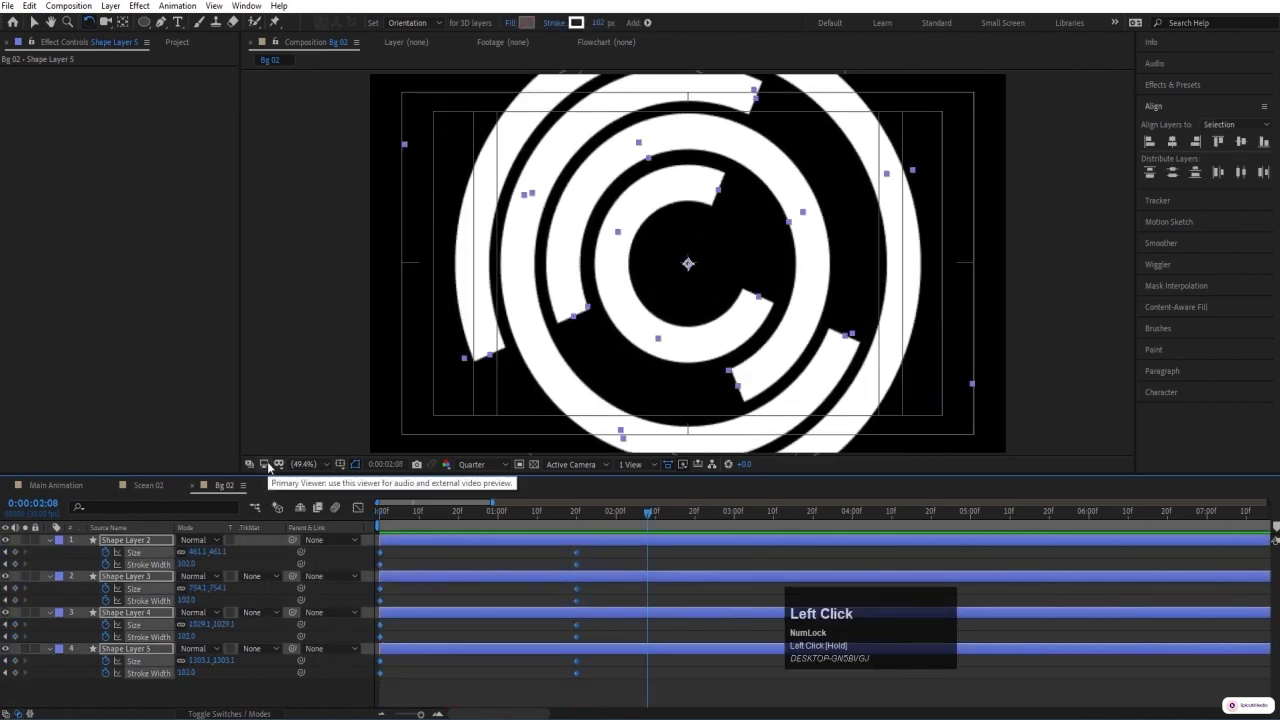
pyautogui.press('F9')
pyautogui.click(358, 508)
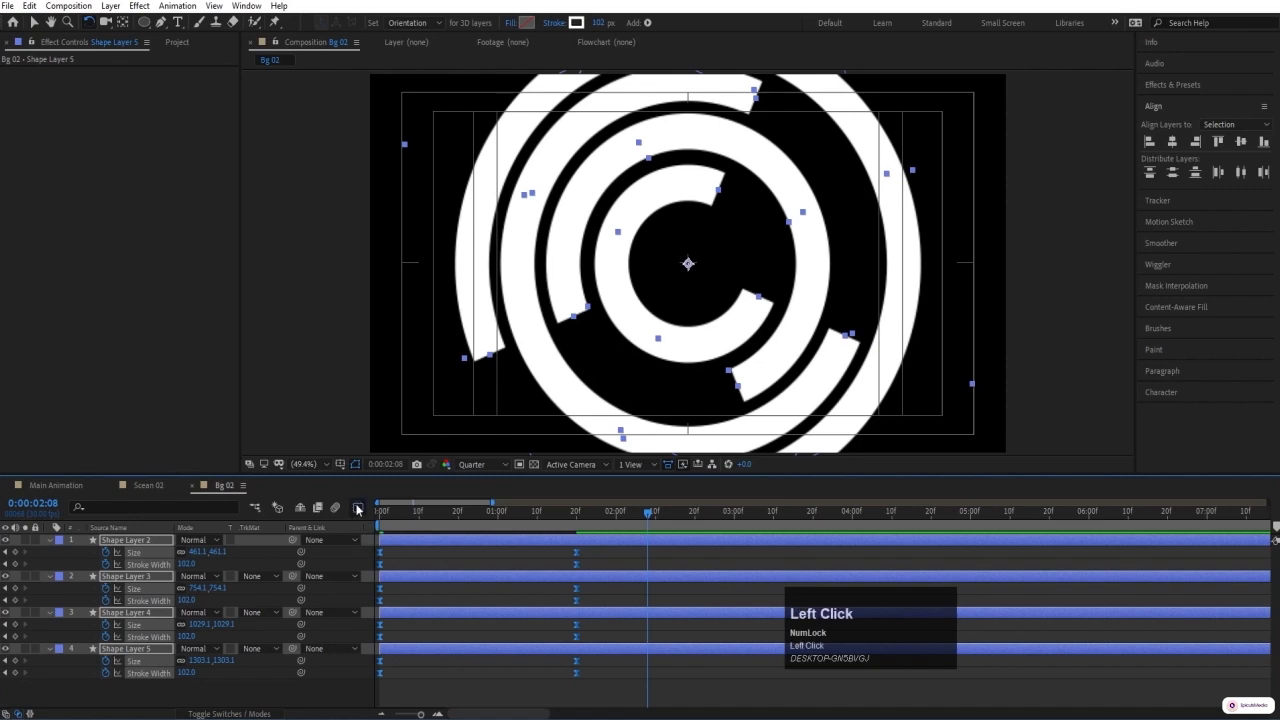
# - Skew the keyframes' speed curves toward the start with a long ease-out, preview the motion, and undo the last curve change
pyautogui.moveTo(632, 610); pyautogui.dragTo(384, 671)
pyautogui.press('space')
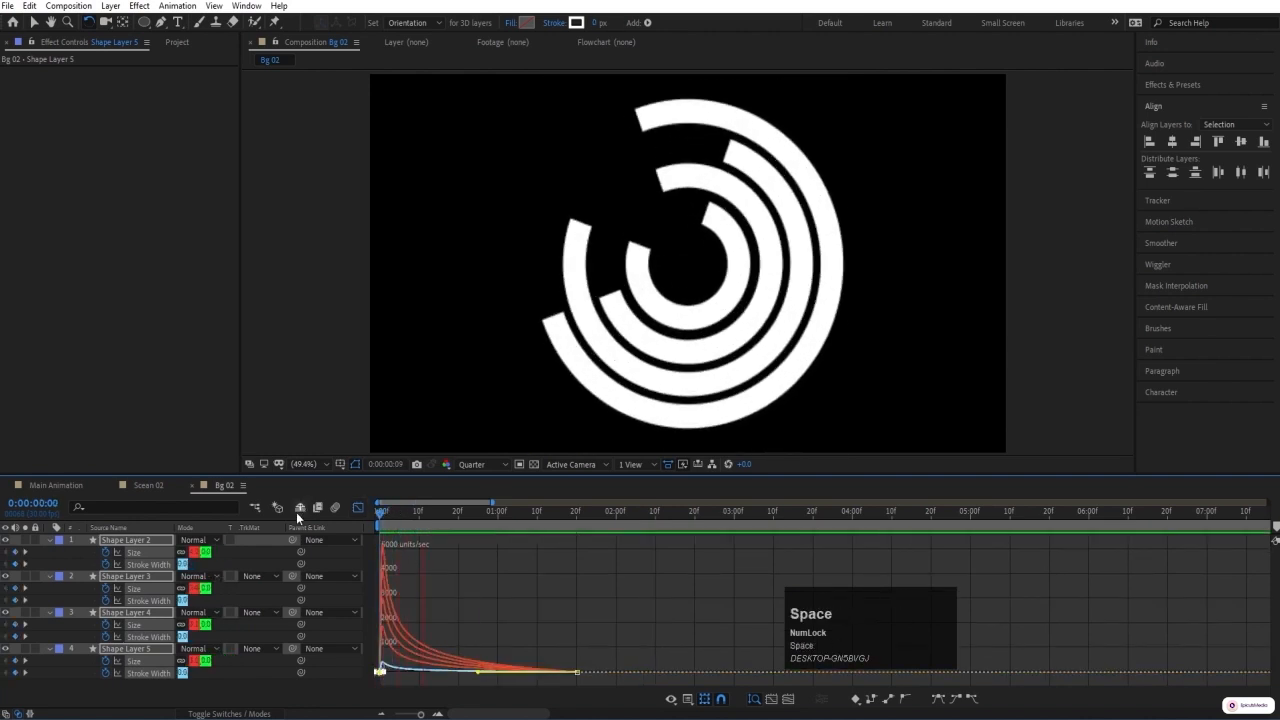
pyautogui.hotkey('ctrl', 'z')
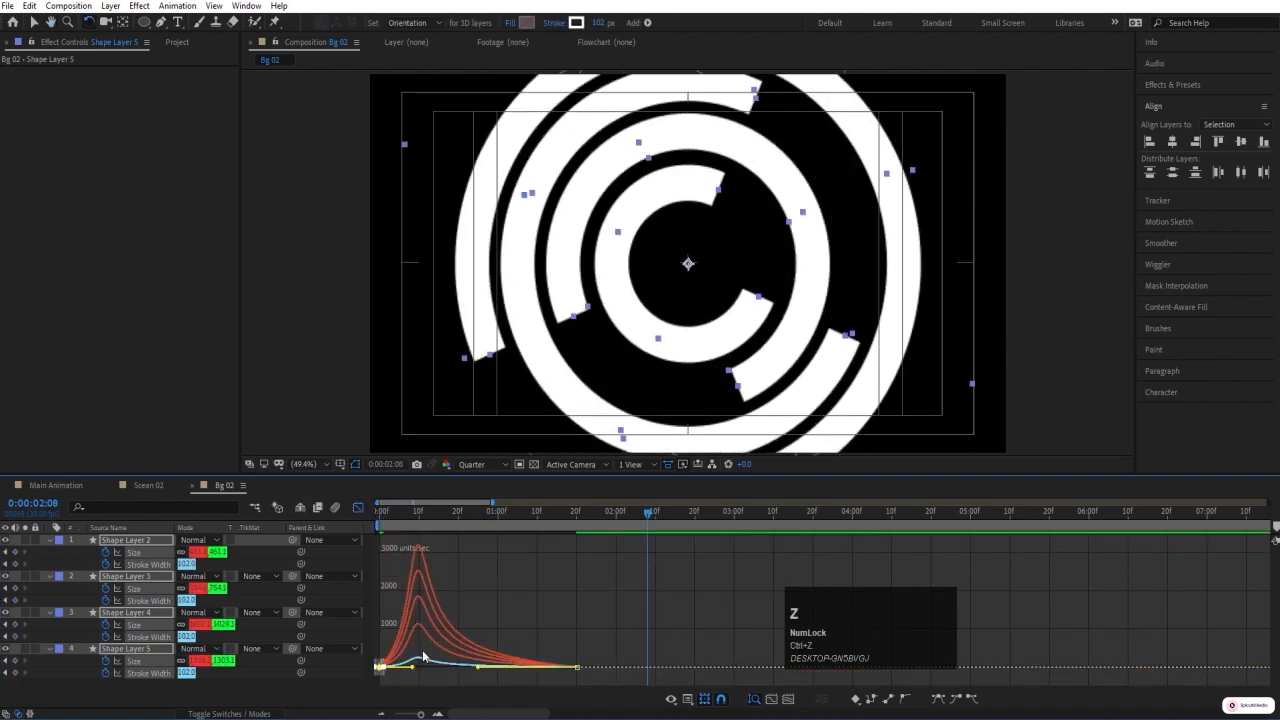
# - Shorten the first keyframes' outgoing ease so the speed peaks slightly earlier, preview it, and return to the layer bars at the first frame
pyautogui.moveTo(423, 653); pyautogui.dragTo(405, 673)
pyautogui.click(315, 512)
pyautogui.press('space')
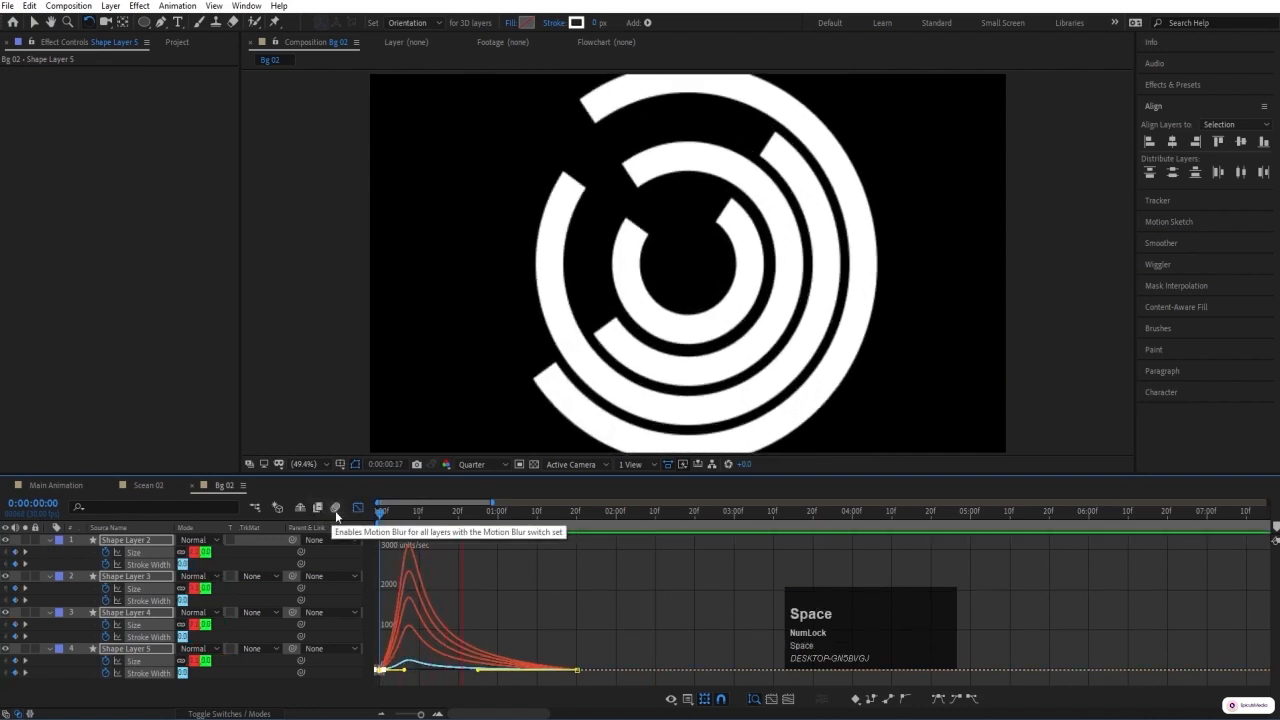
pyautogui.click(358, 507)
pyautogui.click(404, 670)
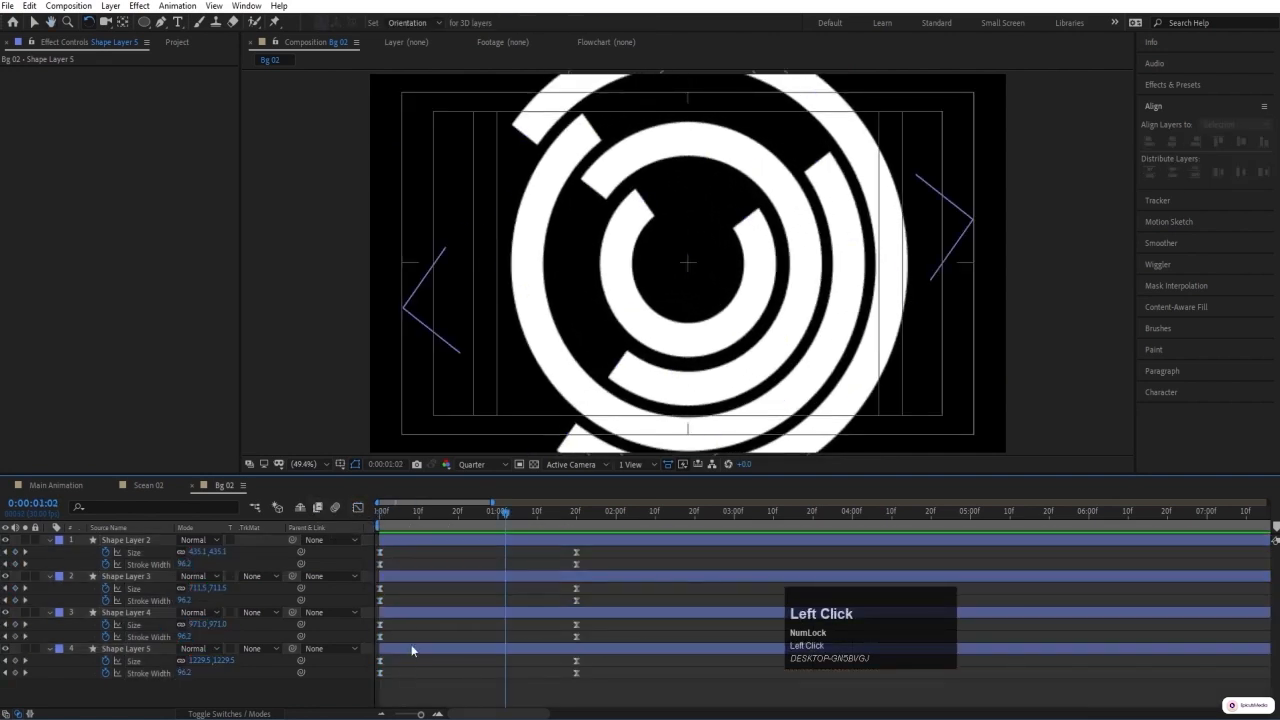
pyautogui.click(364, 507)
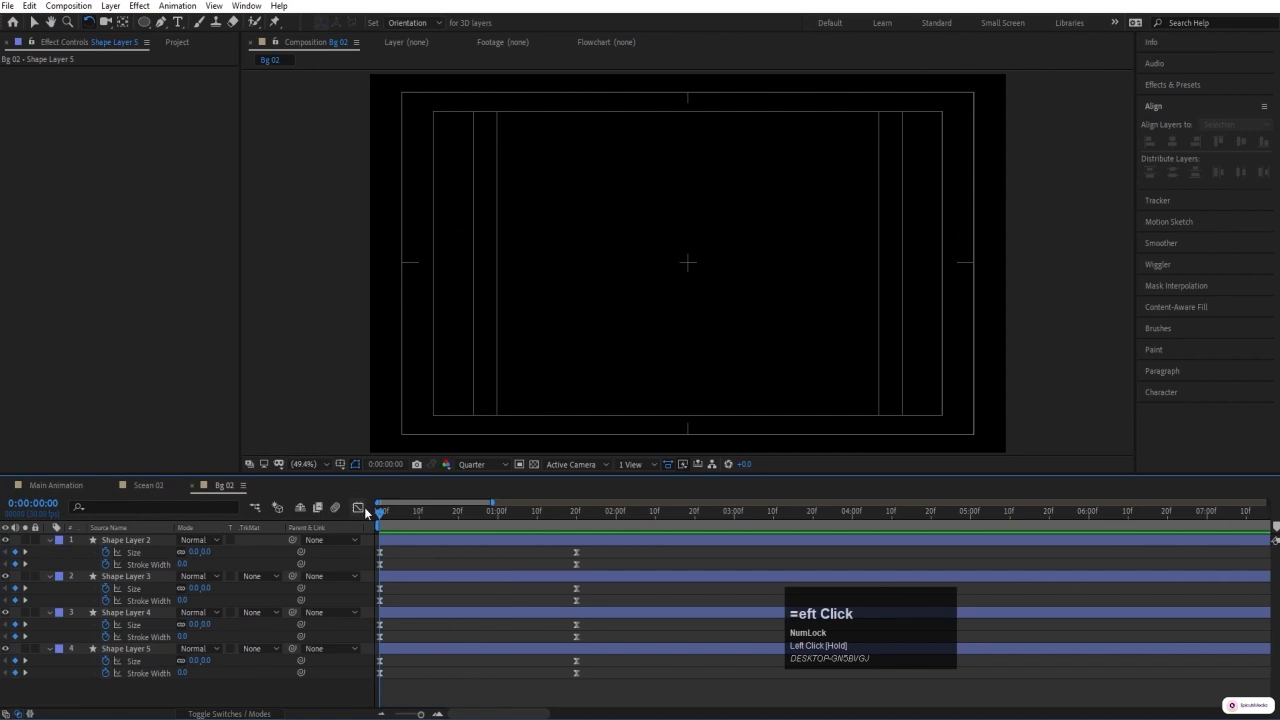
# - Try starting the Stroke Width keyframes of all four ring layers at frame 10, preview the motion, and undo the move
pyautogui.press('=')
pyautogui.press('-')
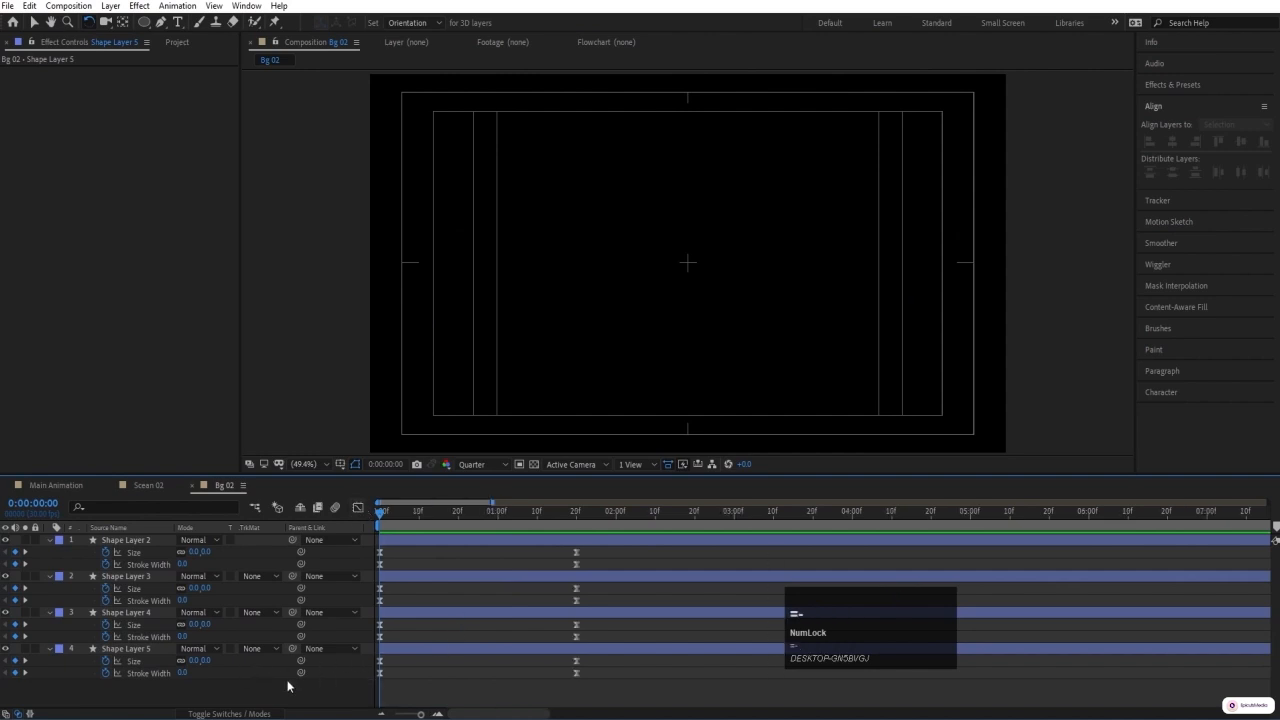
pyautogui.click(147, 673)
pyautogui.keyDown('shift'); pyautogui.click(146, 636); pyautogui.keyUp('shift')
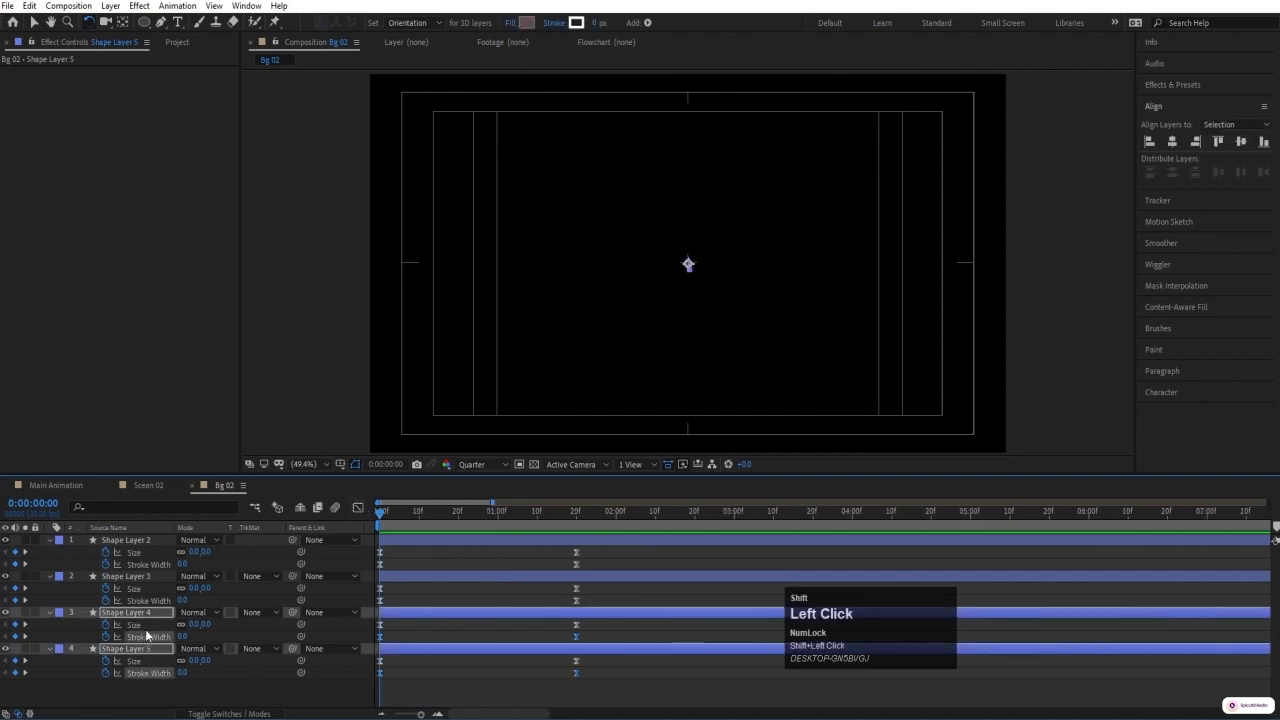
pyautogui.keyDown('shift'); pyautogui.click(150, 600); pyautogui.keyUp('shift')
pyautogui.keyDown('shift'); pyautogui.click(148, 564); pyautogui.keyUp('shift')
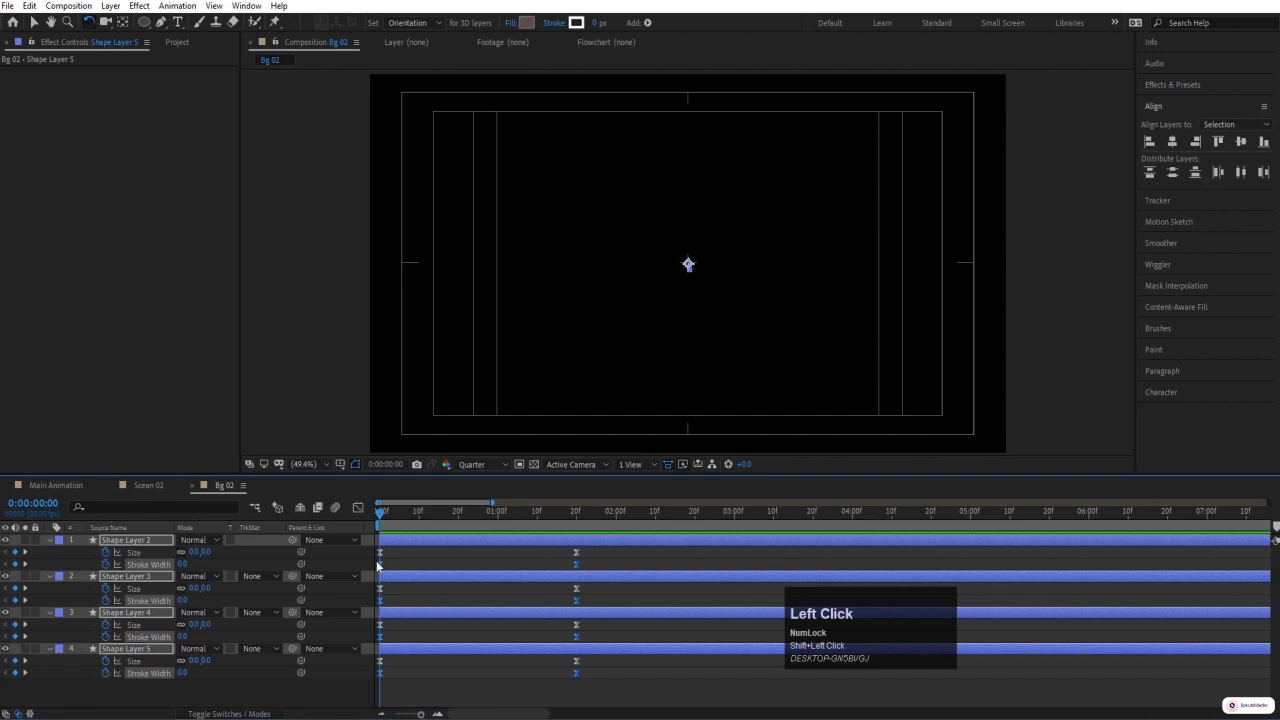
pyautogui.click(377, 566)
pyautogui.keyDown('shift'); pyautogui.click(154, 601); pyautogui.keyUp('shift')
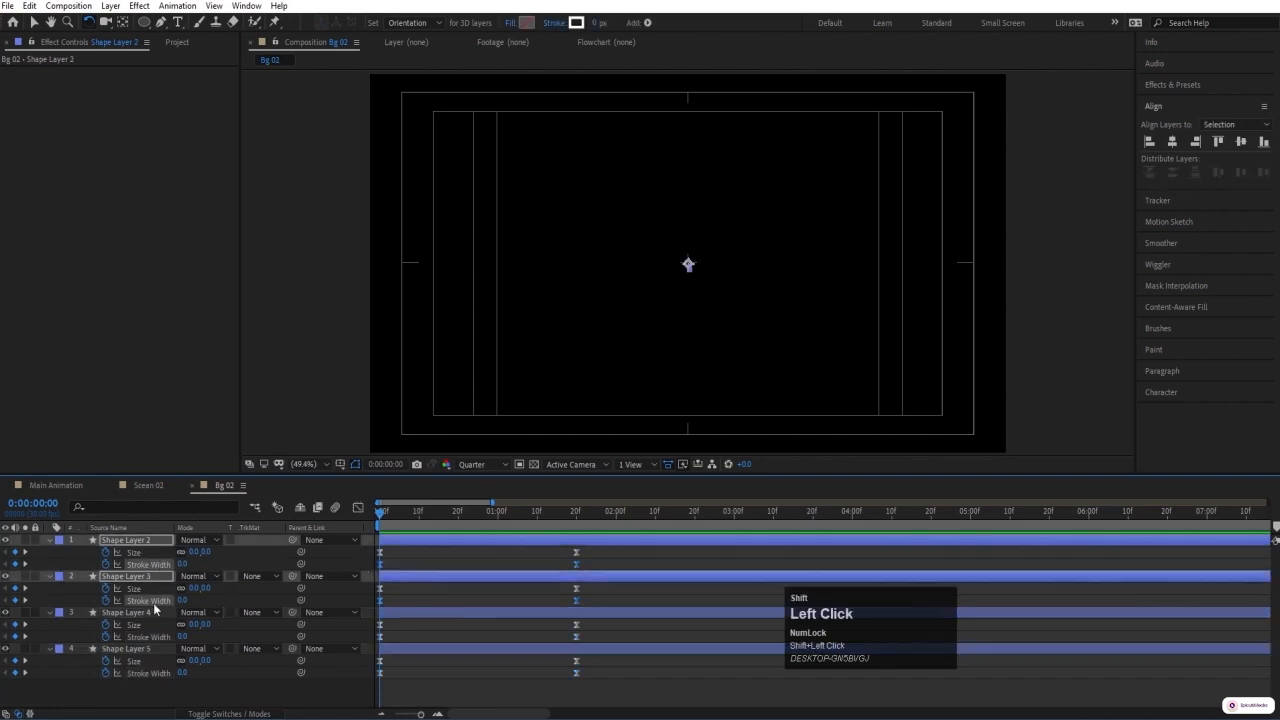
pyautogui.keyDown('shift'); pyautogui.click(151, 636); pyautogui.keyUp('shift')
pyautogui.keyDown('shift'); pyautogui.click(149, 673); pyautogui.keyUp('shift')
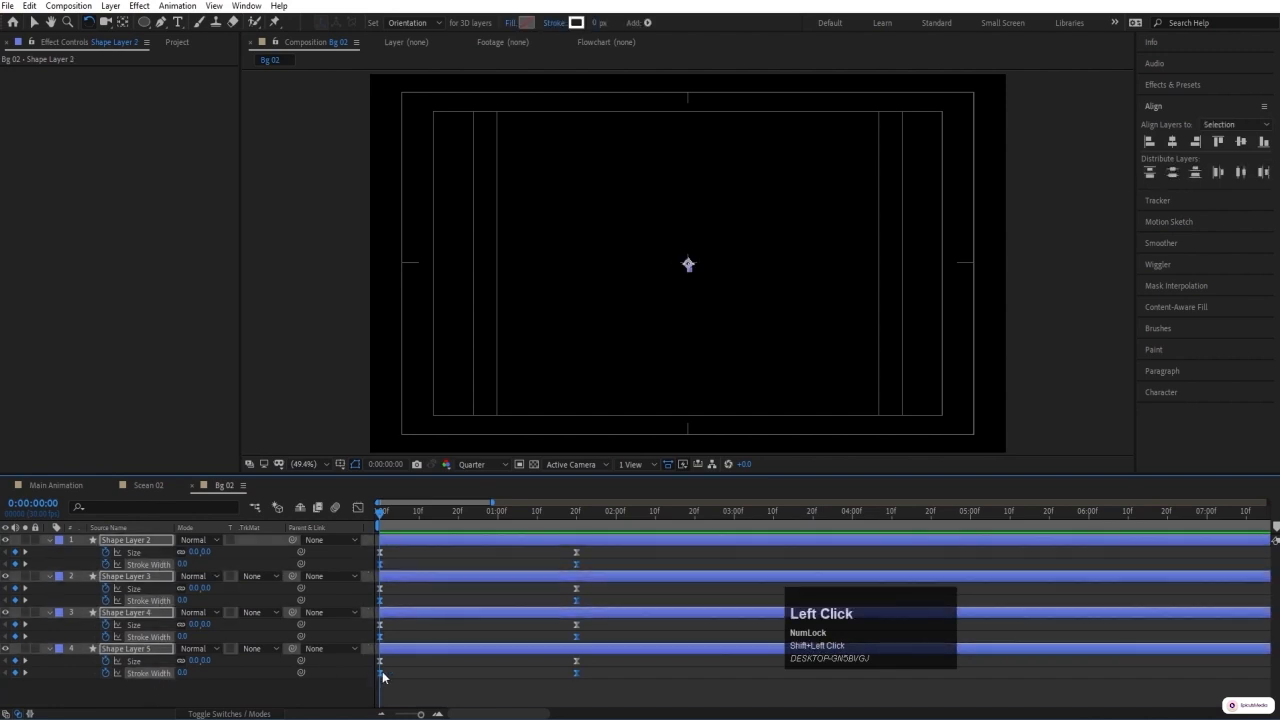
pyautogui.moveTo(380, 673); pyautogui.dragTo(420, 676)
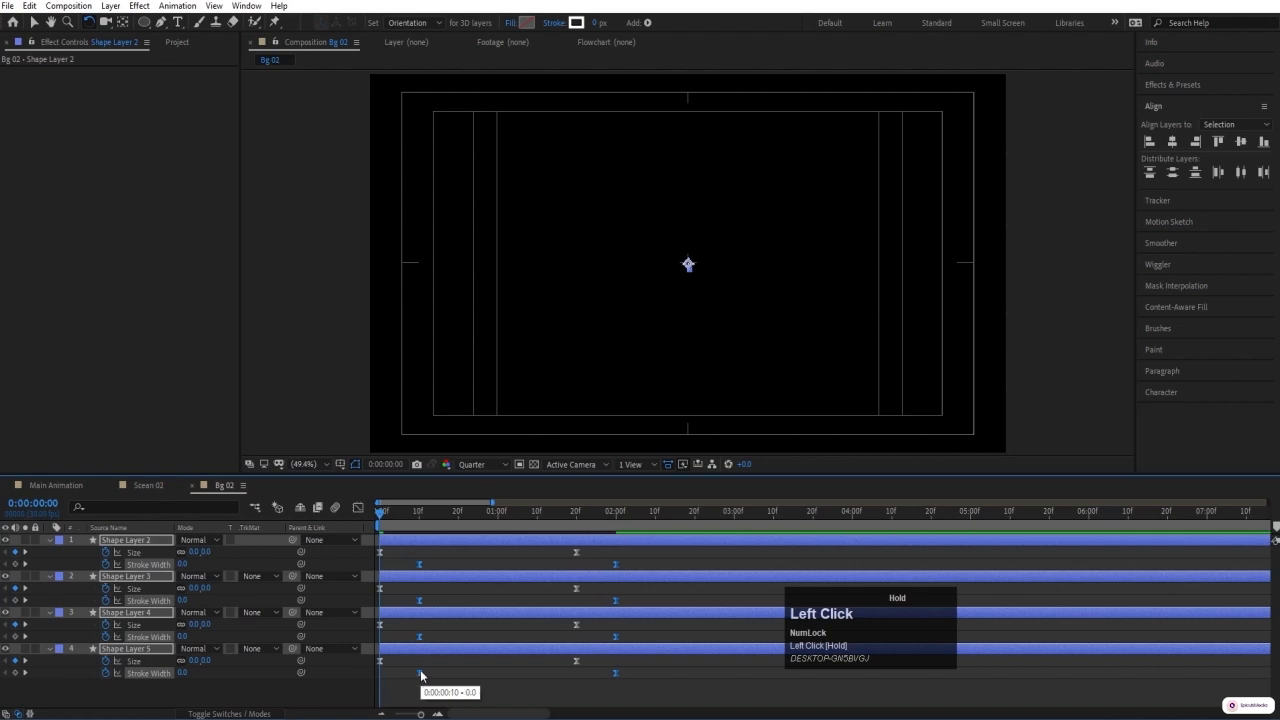
pyautogui.press('space')
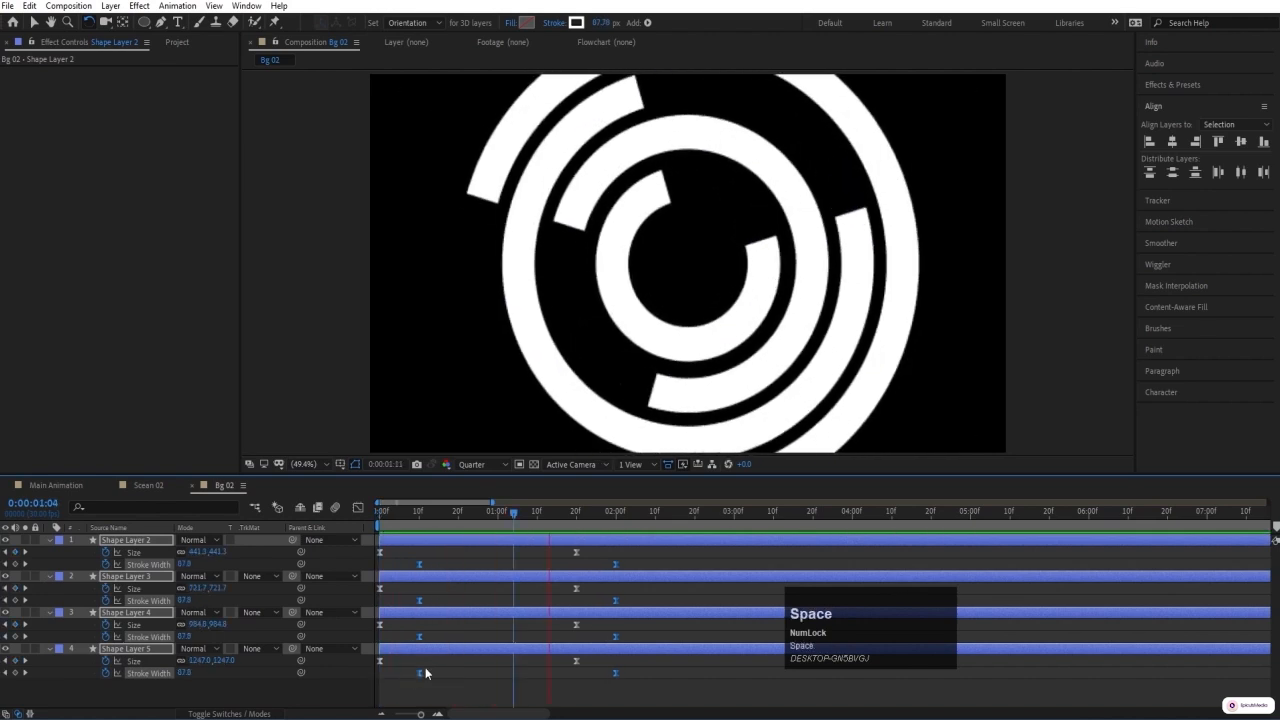
pyautogui.press('space')
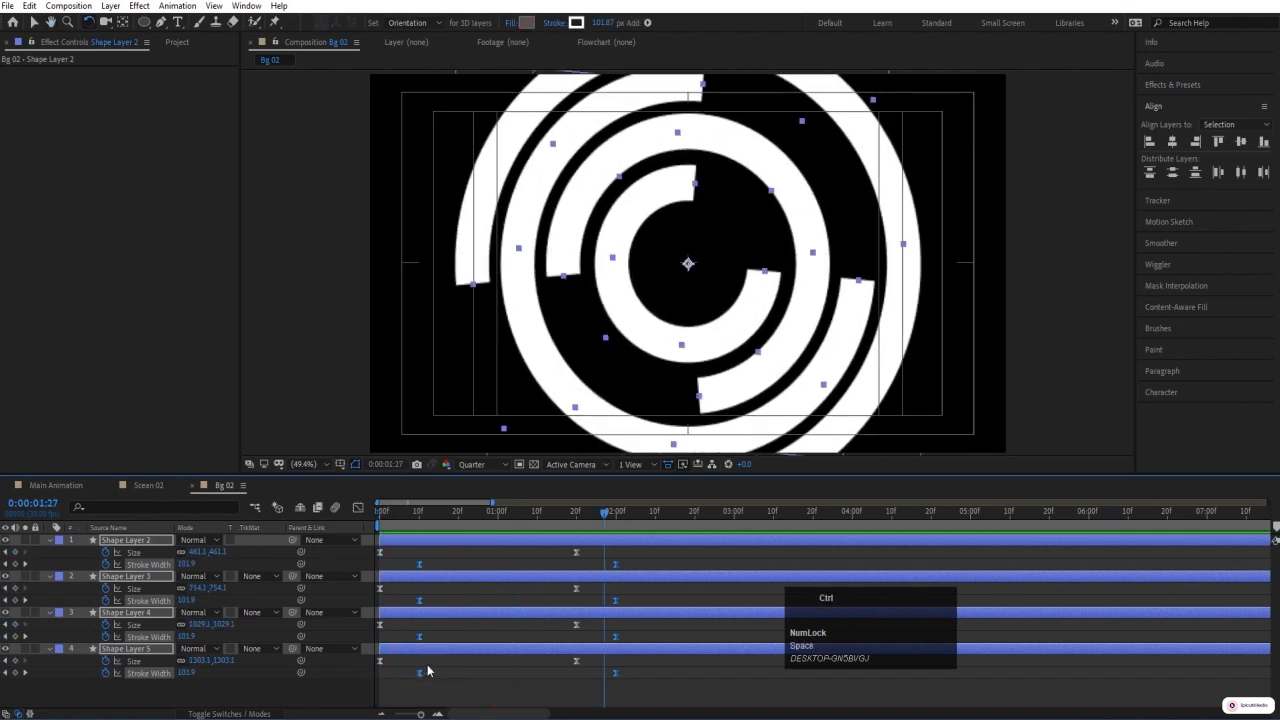
pyautogui.hotkey('ctrl', 'z')
# - Delay the Size keyframes of all four ring layers so they start at frame 10, previewing the growing rings
pyautogui.click(151, 623)
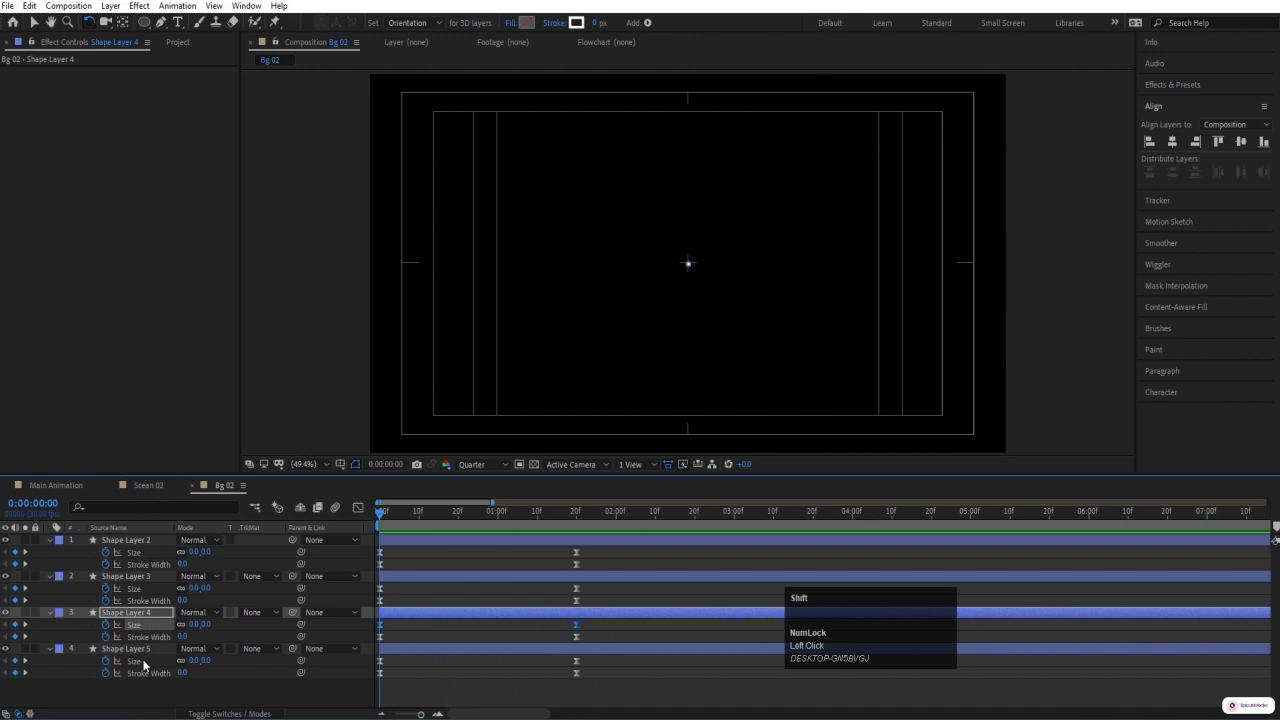
pyautogui.keyDown('shift'); pyautogui.click(140, 660); pyautogui.keyUp('shift')
pyautogui.keyDown('shift'); pyautogui.click(140, 588); pyautogui.keyUp('shift')
pyautogui.keyDown('shift'); pyautogui.click(138, 553); pyautogui.keyUp('shift')
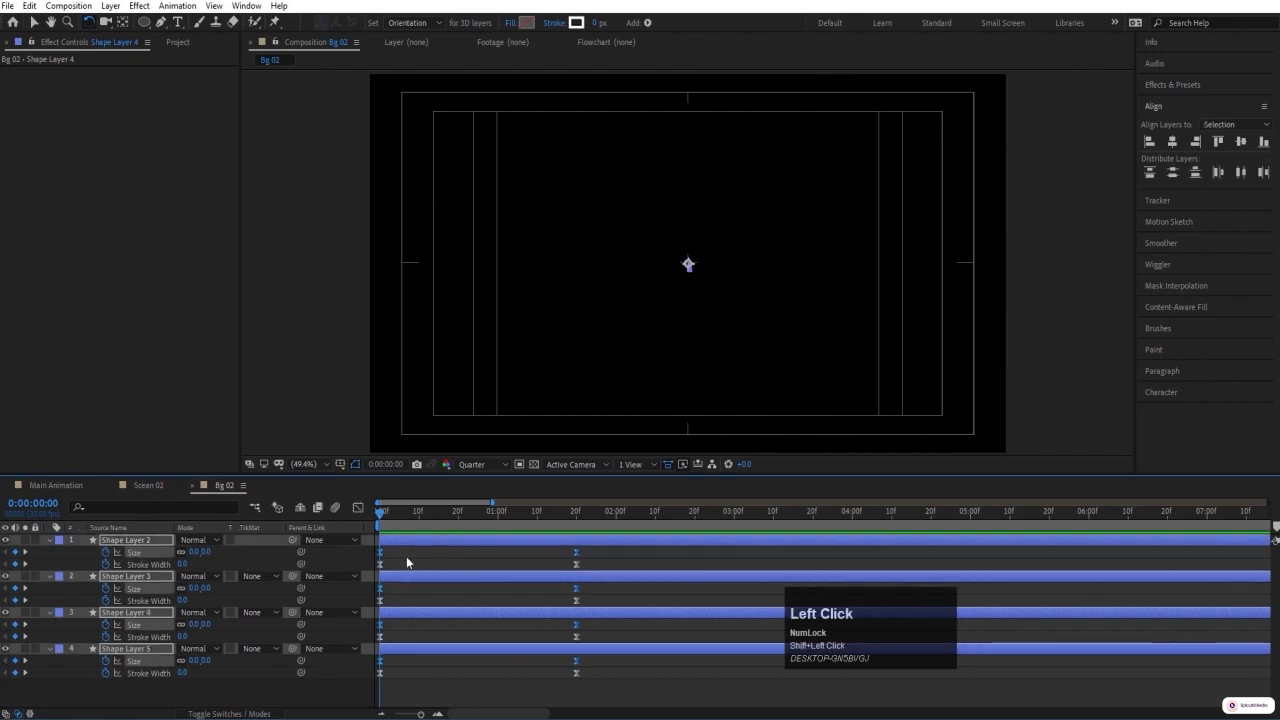
pyautogui.moveTo(380, 552); pyautogui.dragTo(403, 553)
pyautogui.press('space')
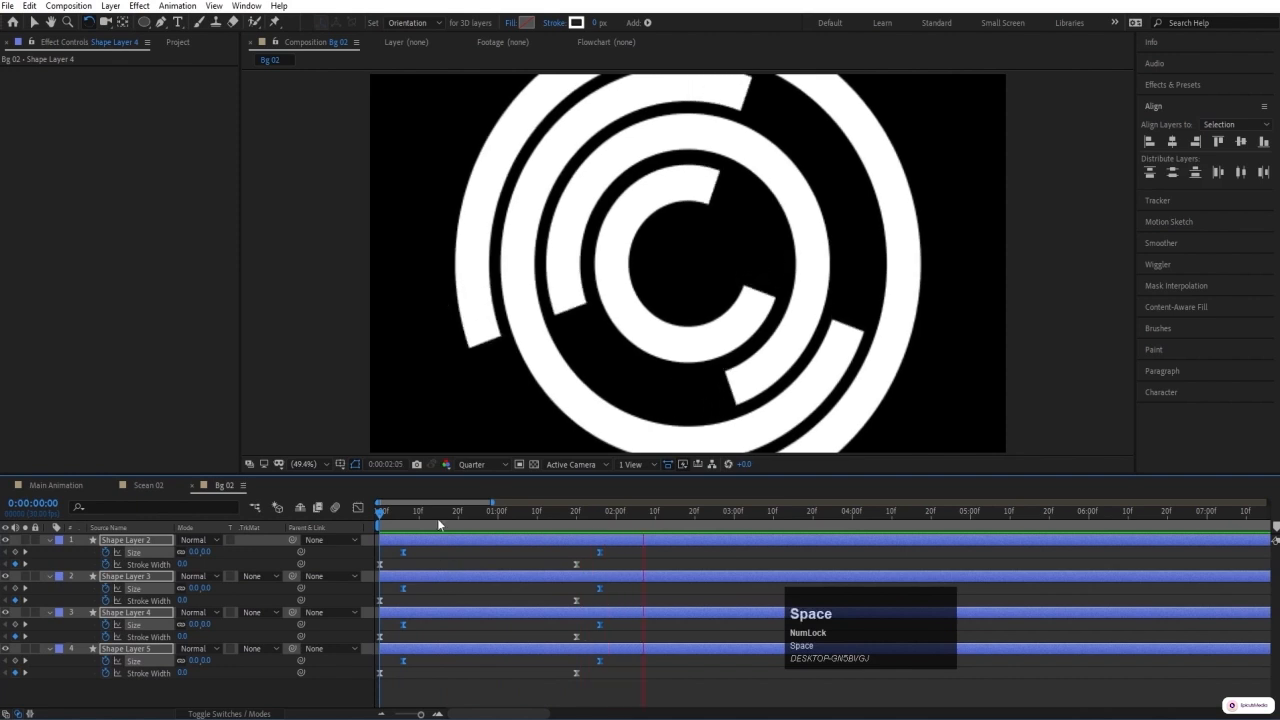
pyautogui.press('space')
pyautogui.moveTo(408, 553); pyautogui.dragTo(424, 553)
pyautogui.press('space')
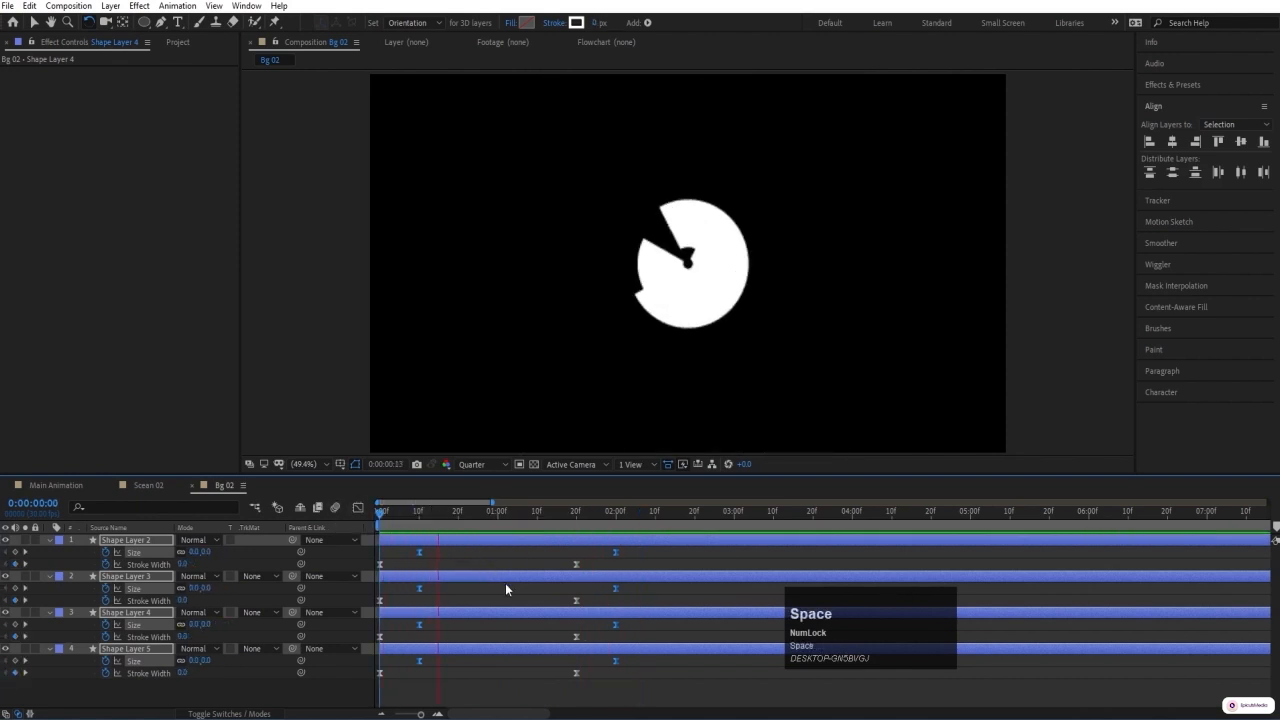
pyautogui.click(363, 509)
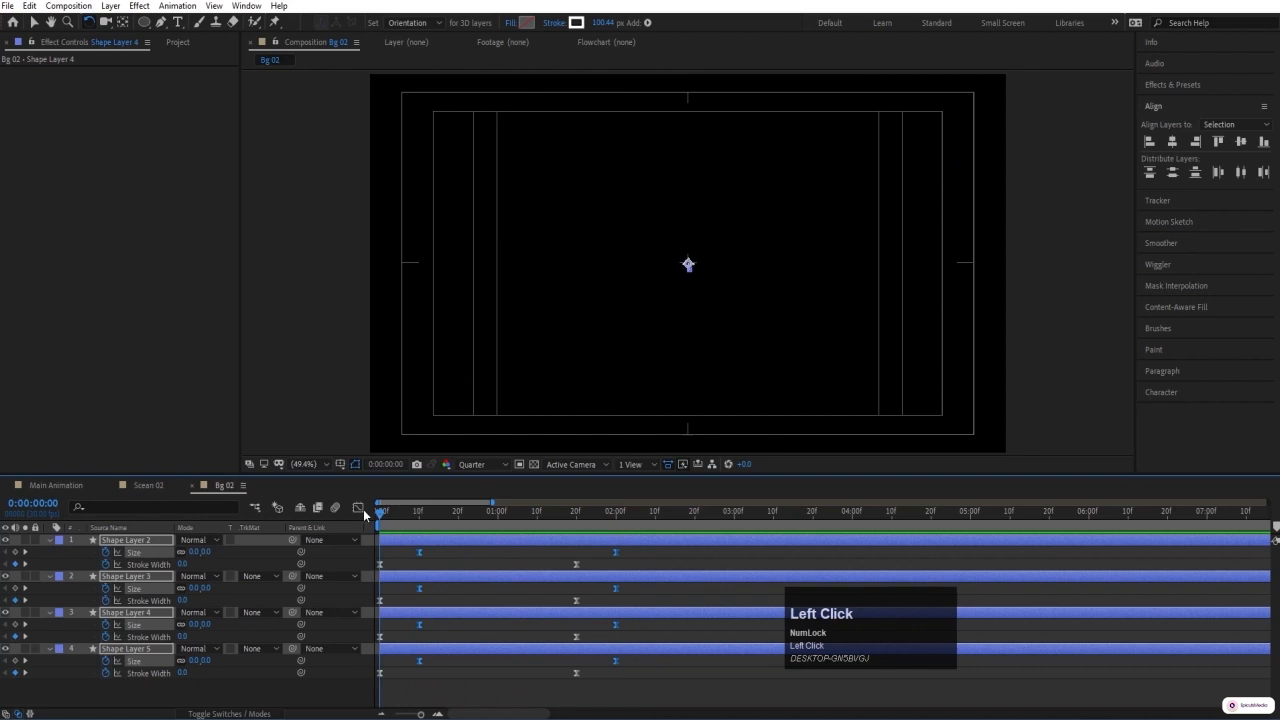
pyautogui.click(406, 641)
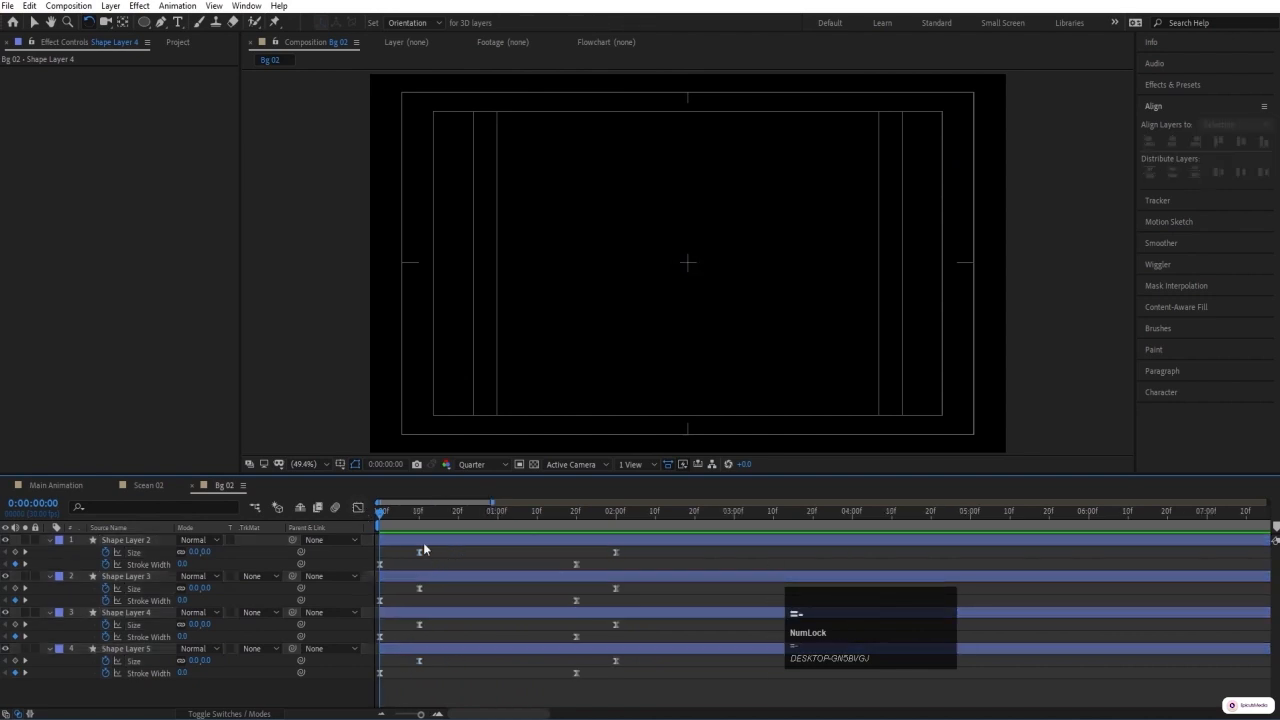
# - Stagger the ring layers by starting Shape Layer 4 at frame 10, Shape Layer 3 at frame 20 and Shape Layer 2 at 1:00
pyautogui.click(419, 528)
pyautogui.click(414, 613)
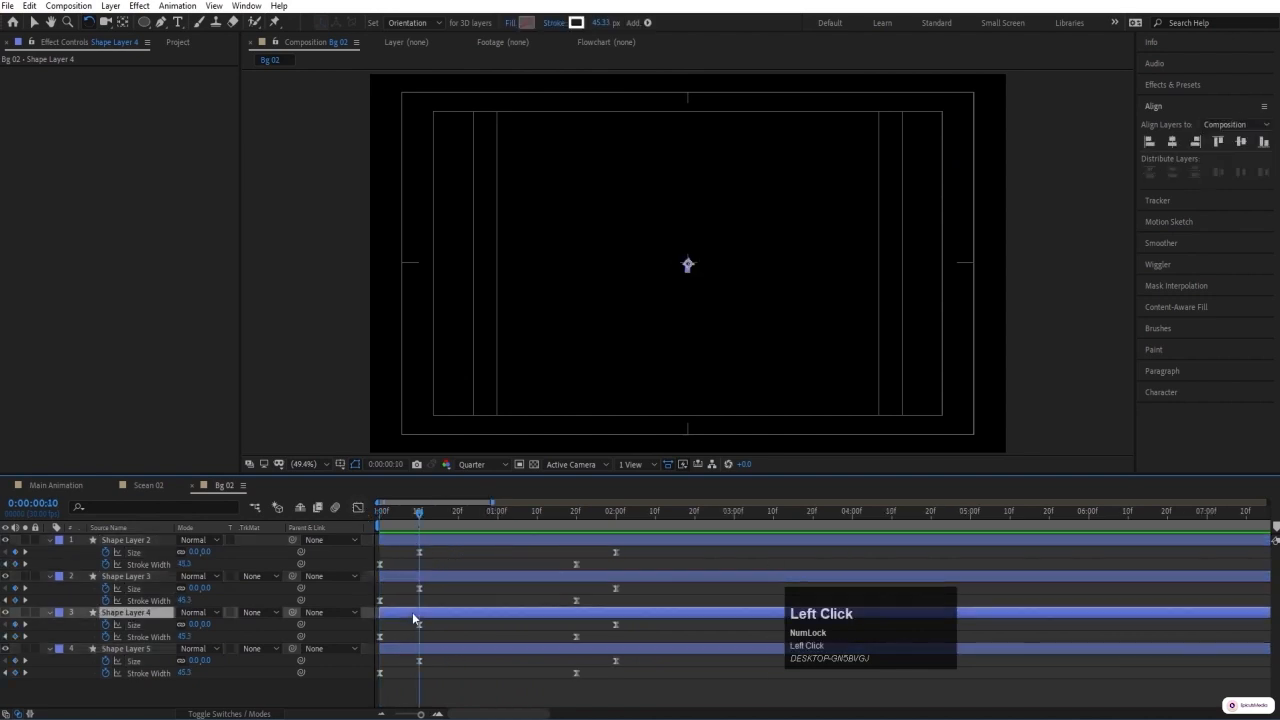
pyautogui.press('[')
pyautogui.click(457, 514)
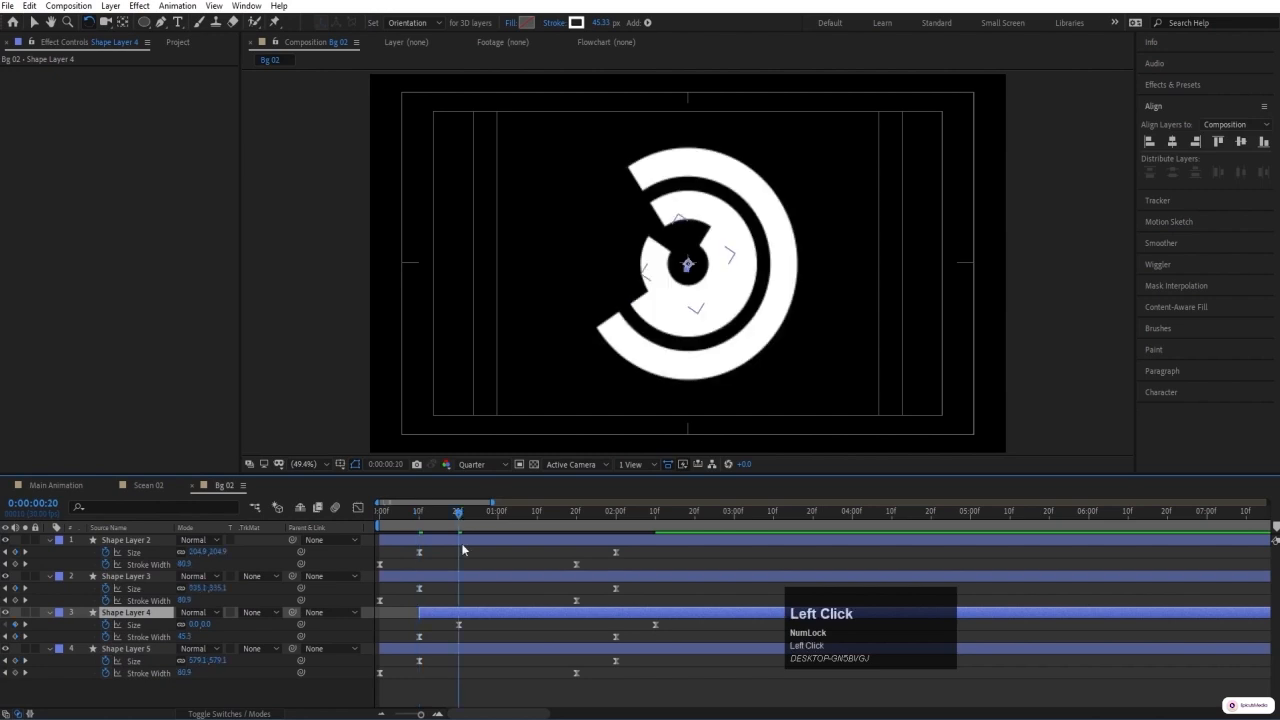
pyautogui.click(464, 580)
pyautogui.press('[')
pyautogui.click(497, 514)
pyautogui.click(495, 539)
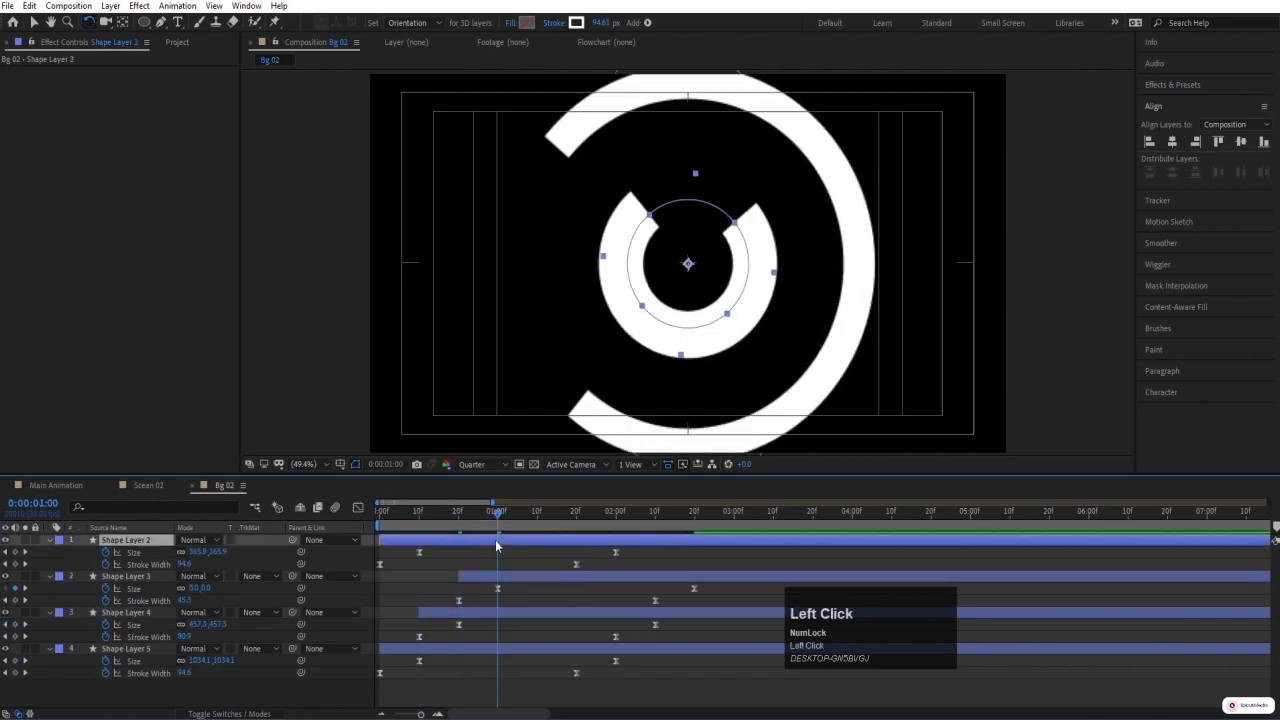
pyautogui.press('[')
# - Preview the staggered ring animation from the first frame and collapse the layers' keyframed properties
pyautogui.press('space')
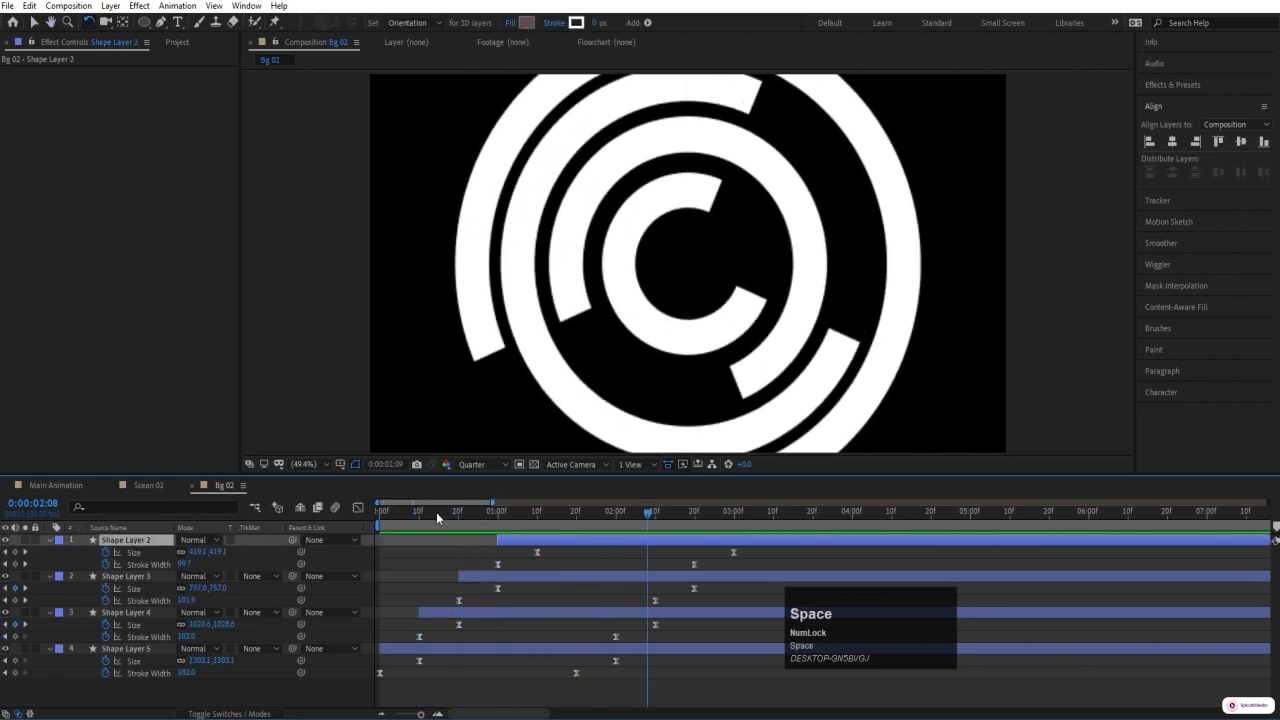
pyautogui.click(327, 530)
pyautogui.press('space')
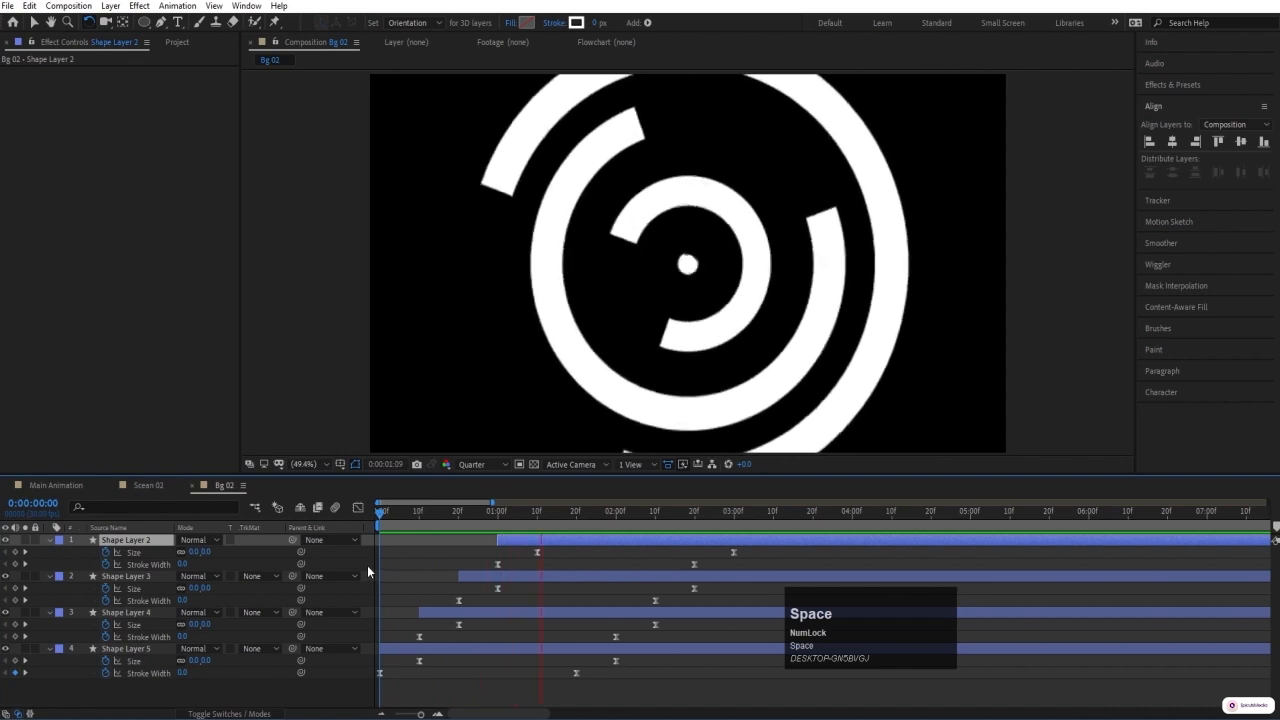
pyautogui.press('space')
pyautogui.click(410, 562)
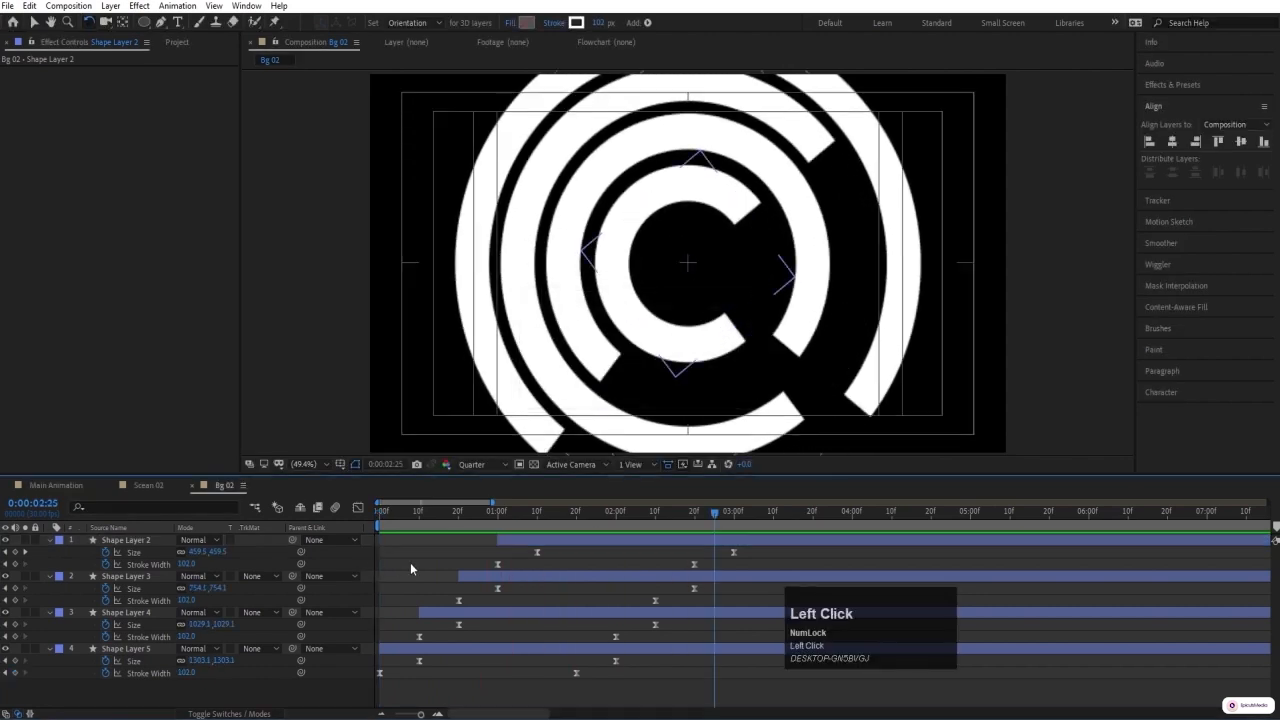
pyautogui.press('u')
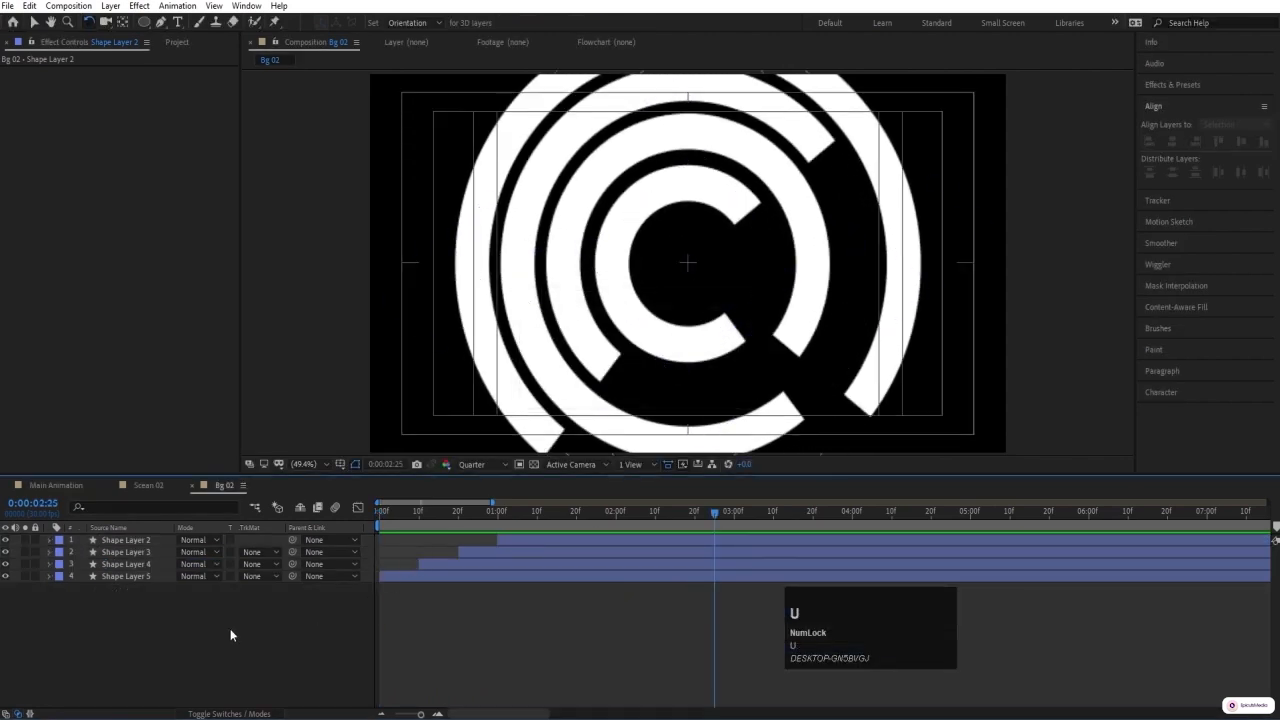
# - Show the Opacity of Shape Layers 2 and 3, and set Shape Layer 3's Opacity to 60%
pyautogui.click(134, 542)
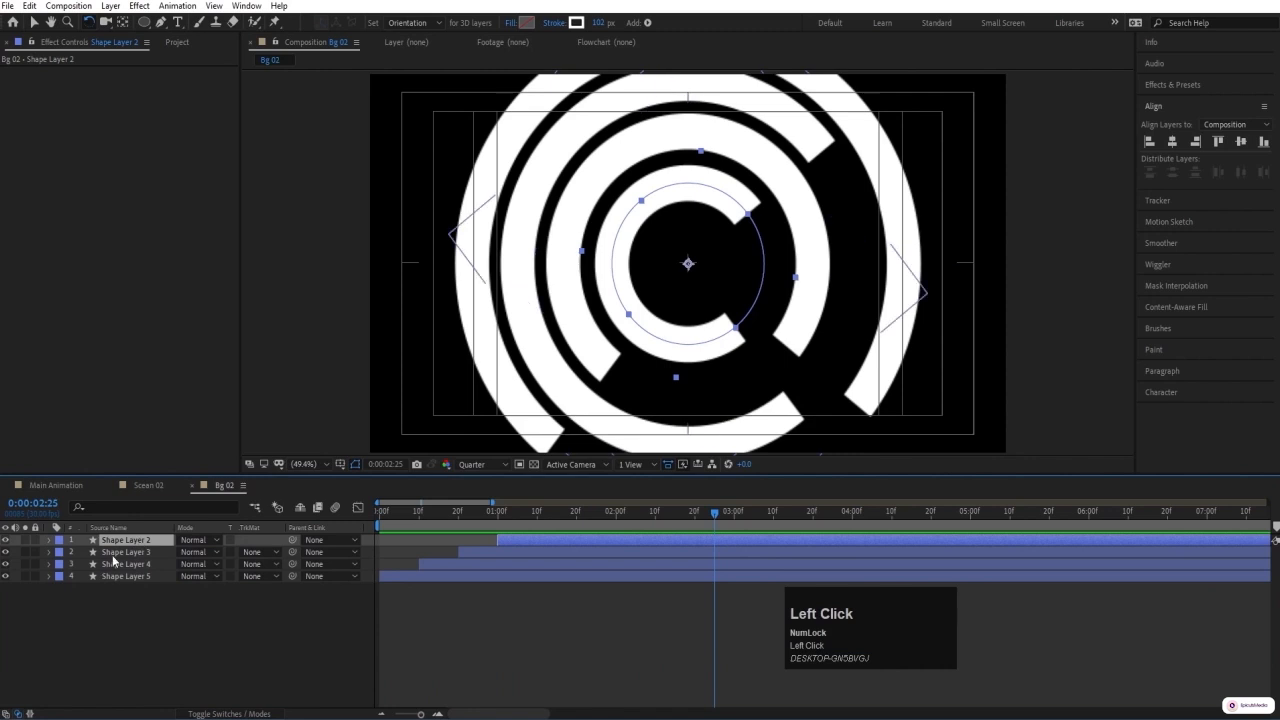
pyautogui.press('t')
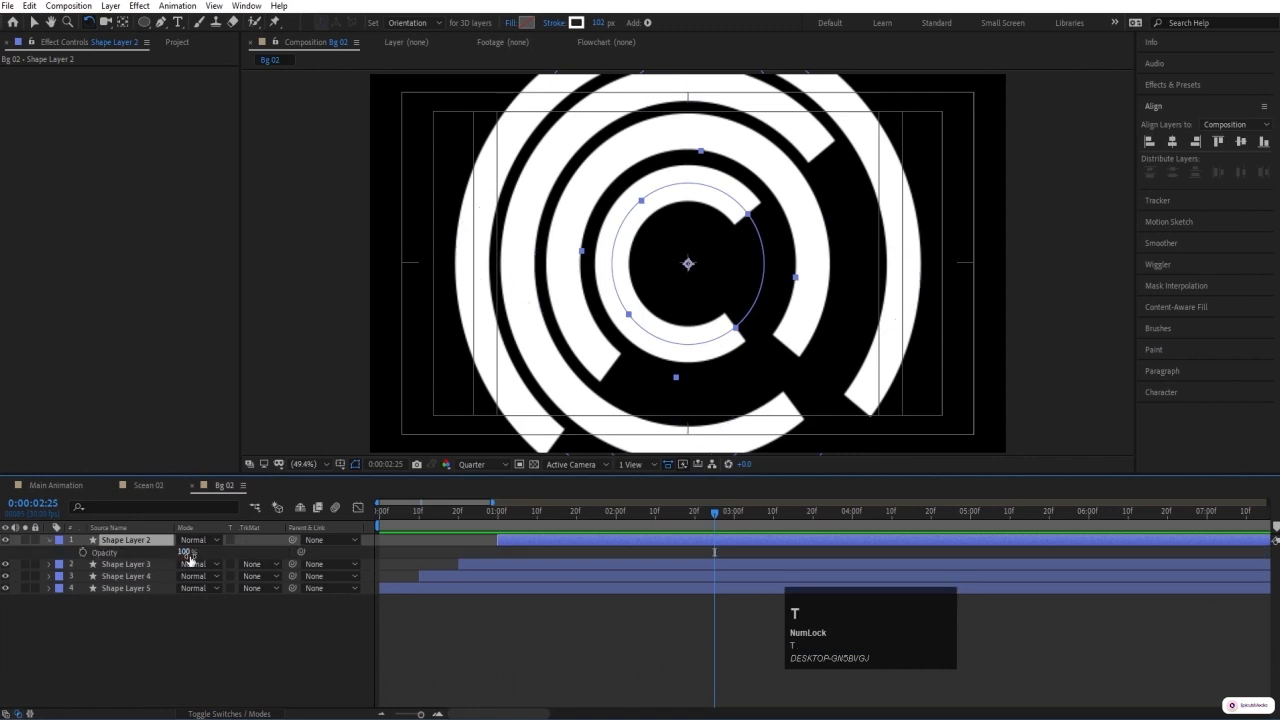
pyautogui.click(137, 565)
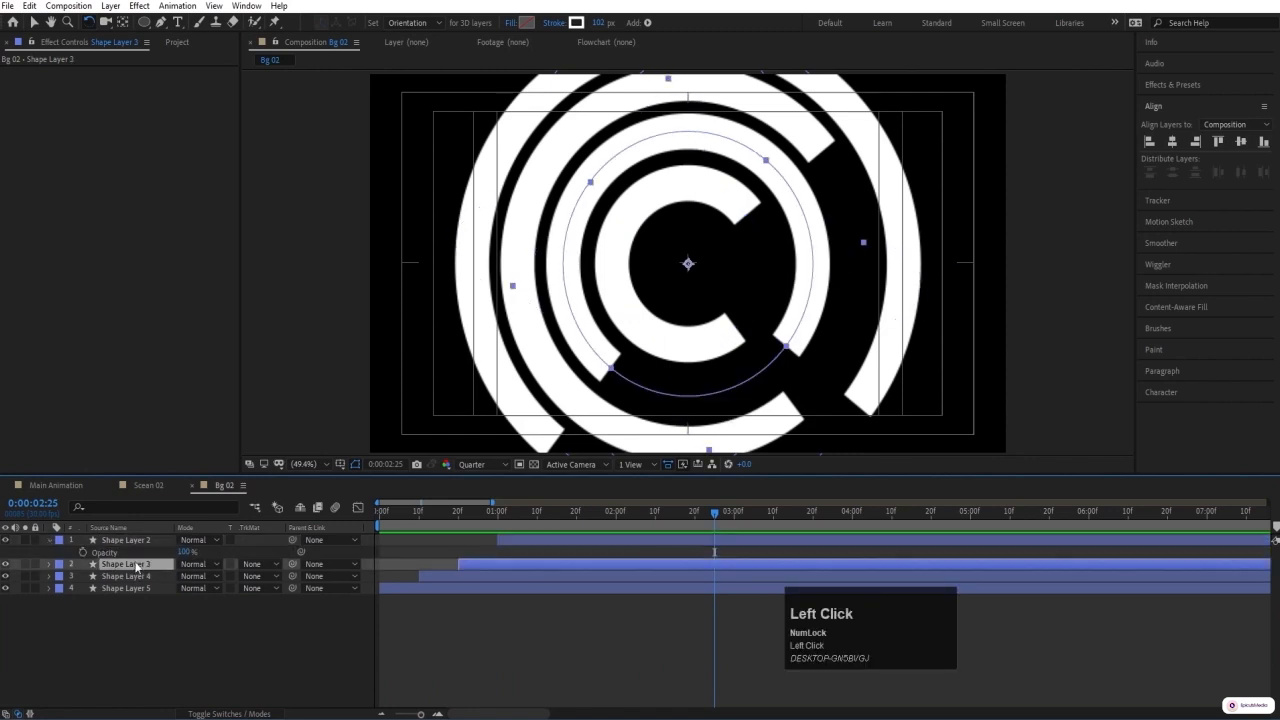
pyautogui.press('t')
pyautogui.click(185, 576)
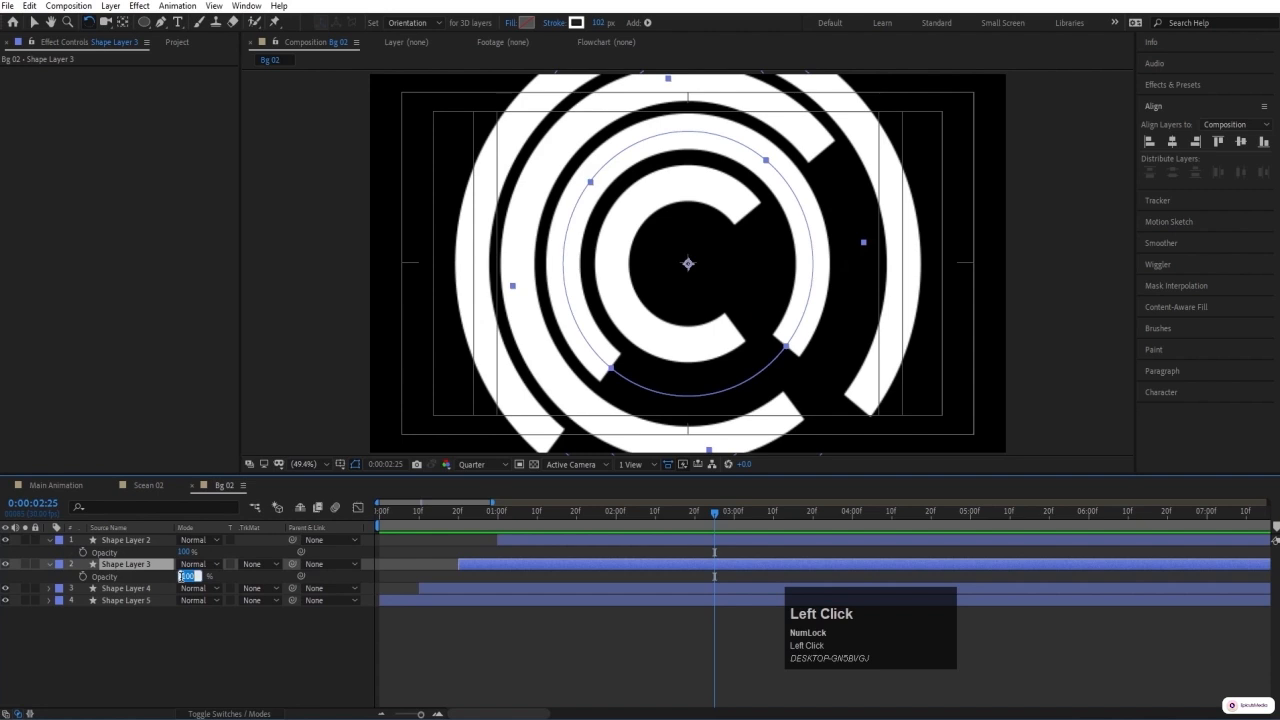
pyautogui.write('60')
pyautogui.press('Return')
# - Set the Opacity of Shape Layer 4 to 40%
pyautogui.click(145, 589)
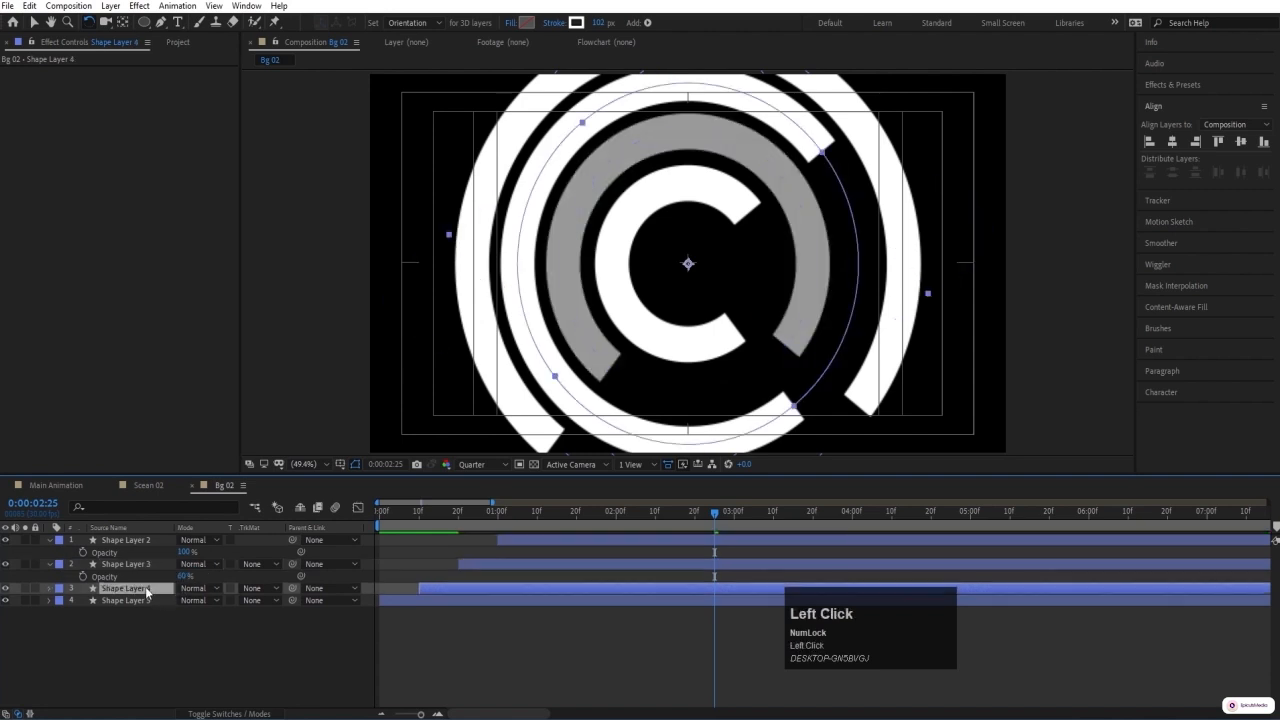
pyautogui.press('t')
pyautogui.click(180, 600)
pyautogui.write('40')
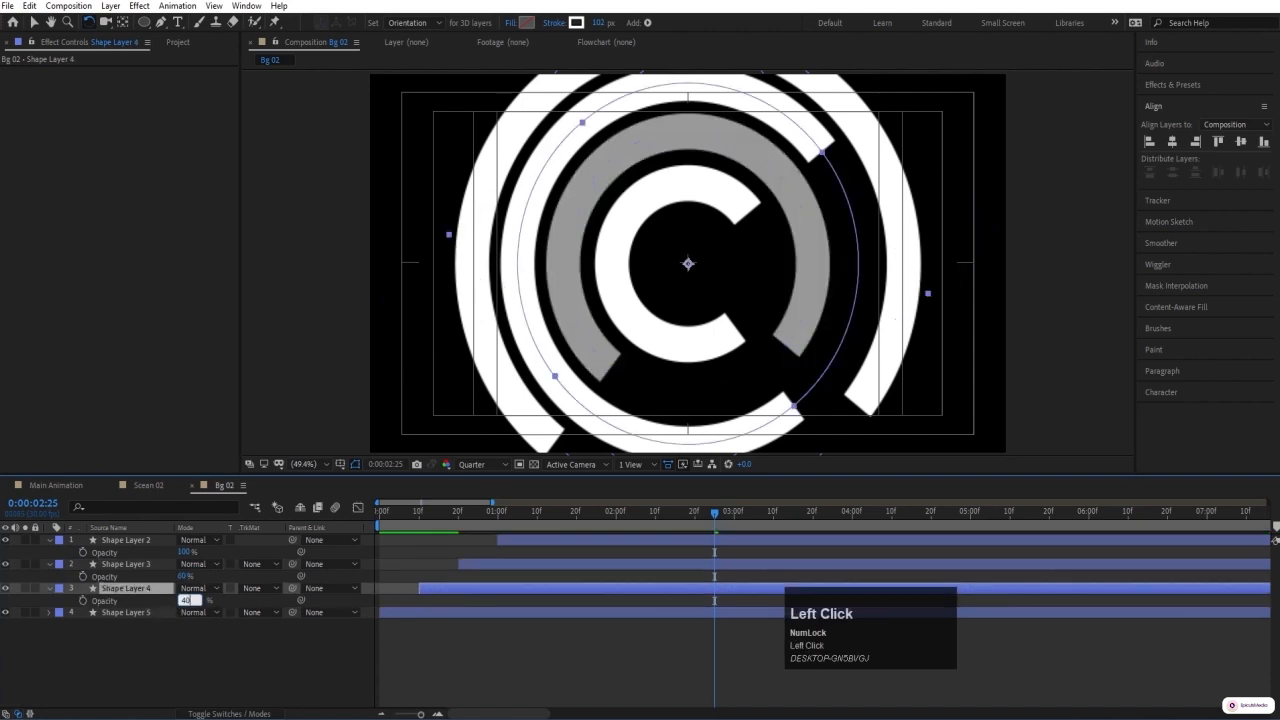
pyautogui.press('Return')
# - Set the Opacity of Shape Layer 5, the outermost ring, to 10%
pyautogui.click(142, 610)
pyautogui.press('t')
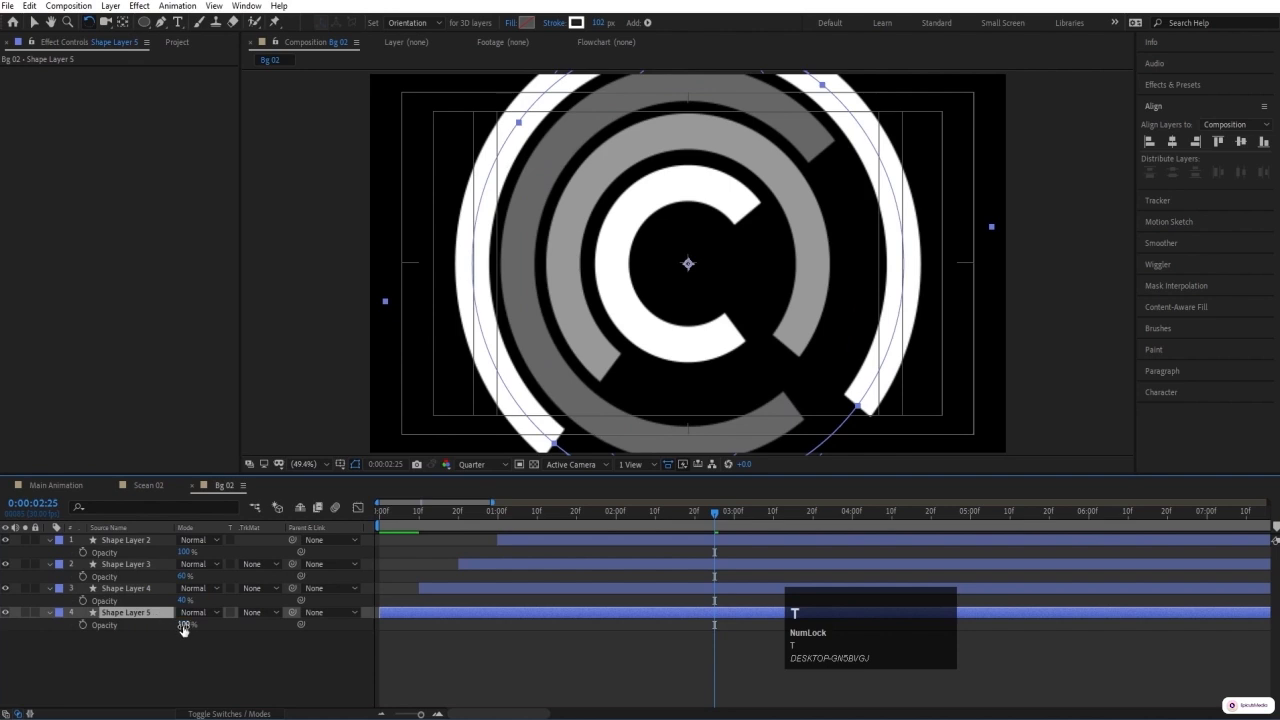
pyautogui.click(183, 625)
pyautogui.write('20')
pyautogui.press('Return')
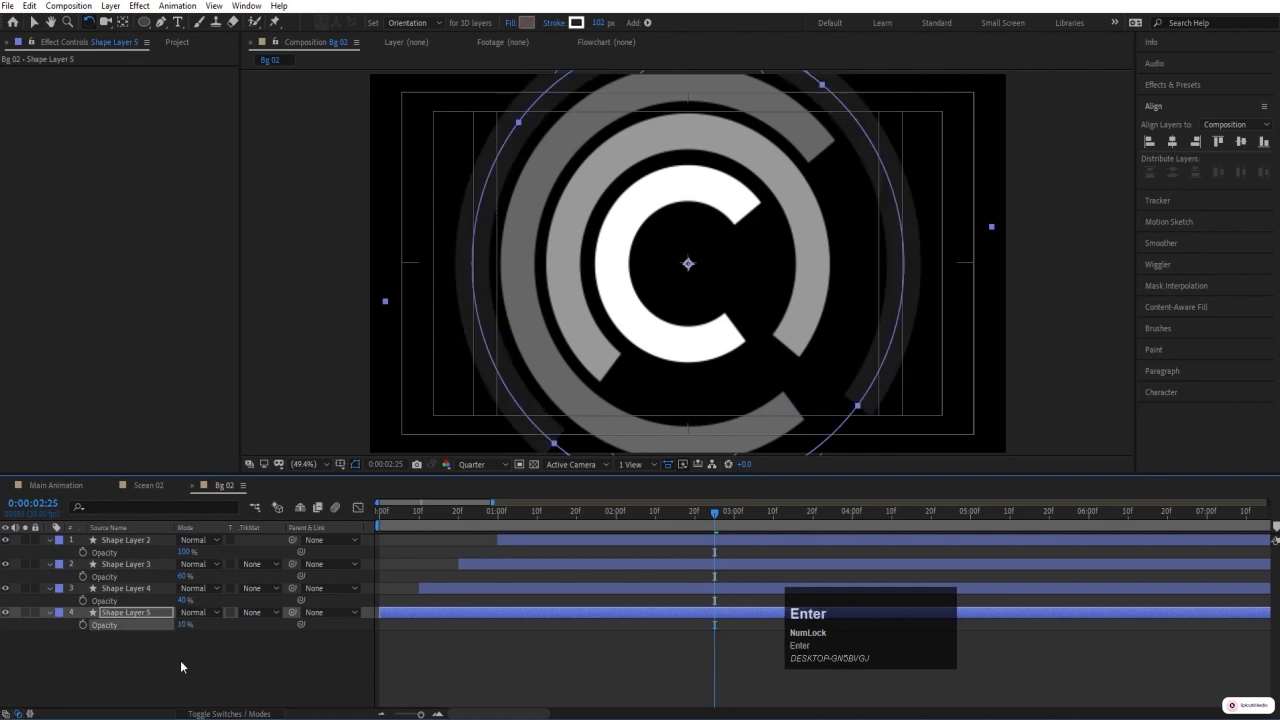
# - Preview the rings with their graded opacities from the first frame and collapse all layer properties
pyautogui.click(180, 660)
pyautogui.click(399, 512)
pyautogui.press('space')
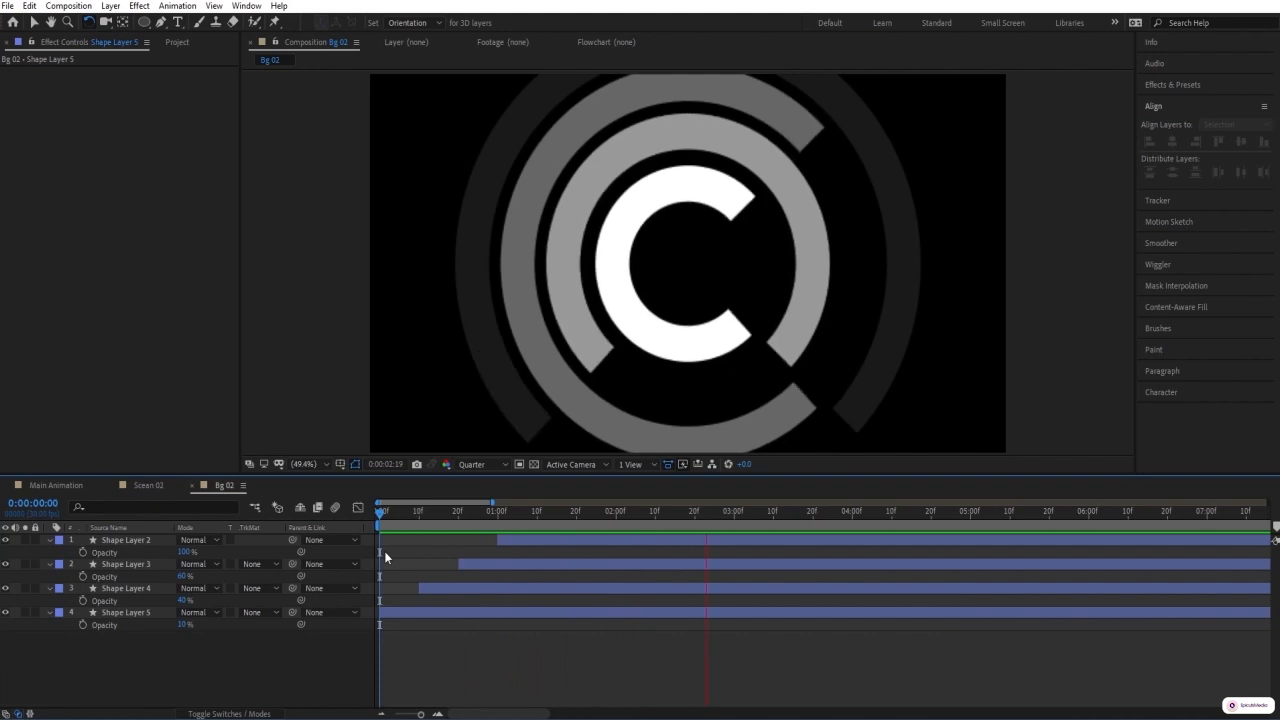
pyautogui.press('space')
pyautogui.click(152, 640)
pyautogui.press('u')
pyautogui.press('u')
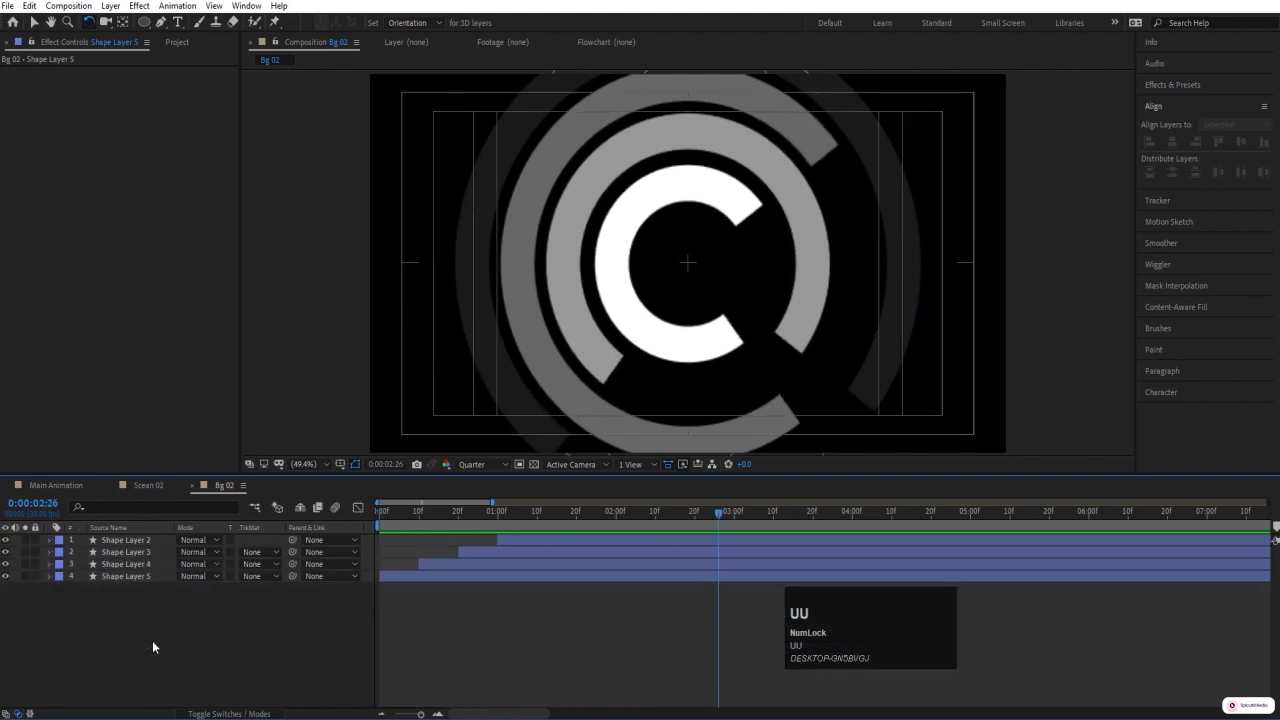
# - Place duplicates of all four ring layers above the originals, offset to start about 6 frames later
pyautogui.hotkey('ctrl', 'a')
pyautogui.hotkey('ctrl', 'd')
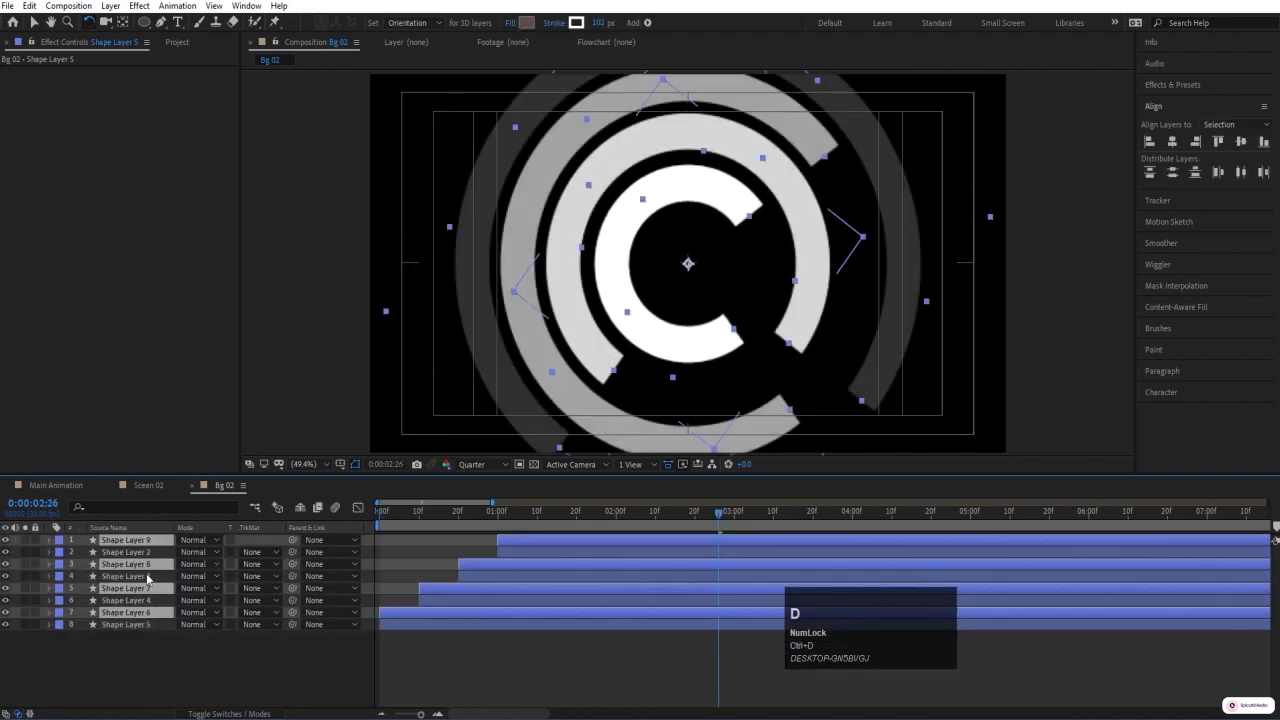
pyautogui.click(145, 550)
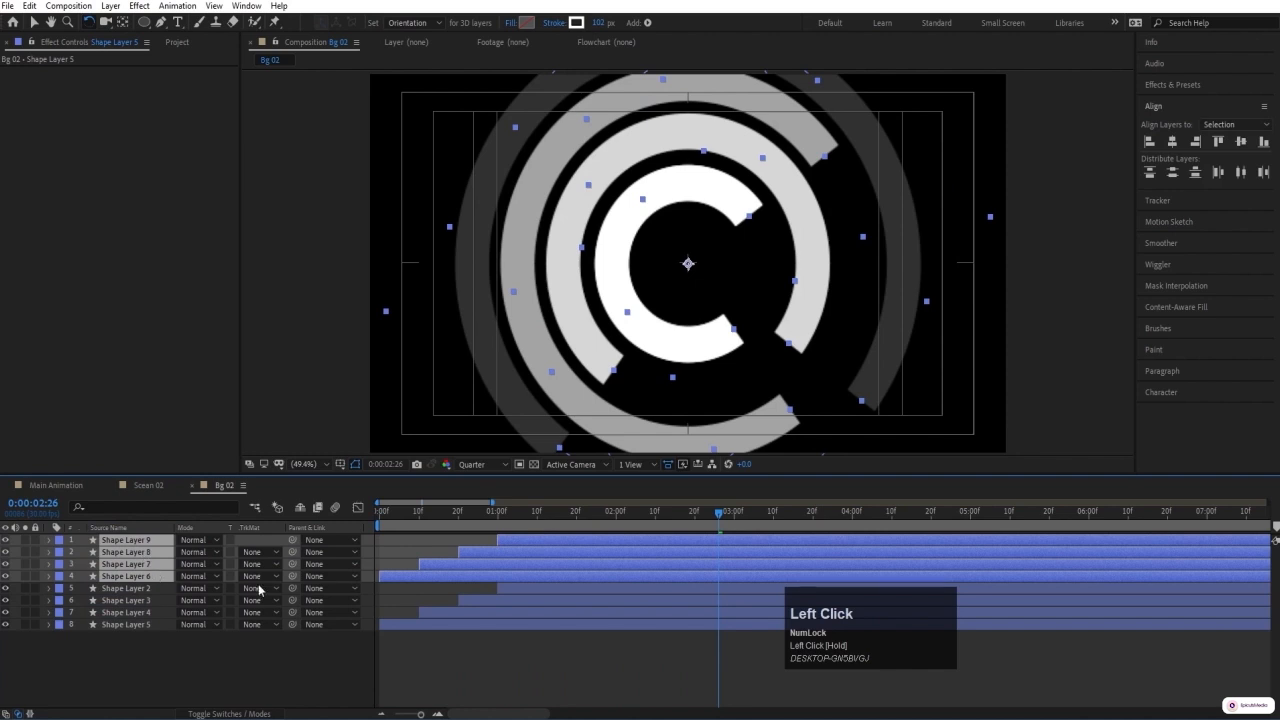
pyautogui.moveTo(412, 579); pyautogui.dragTo(434, 579)
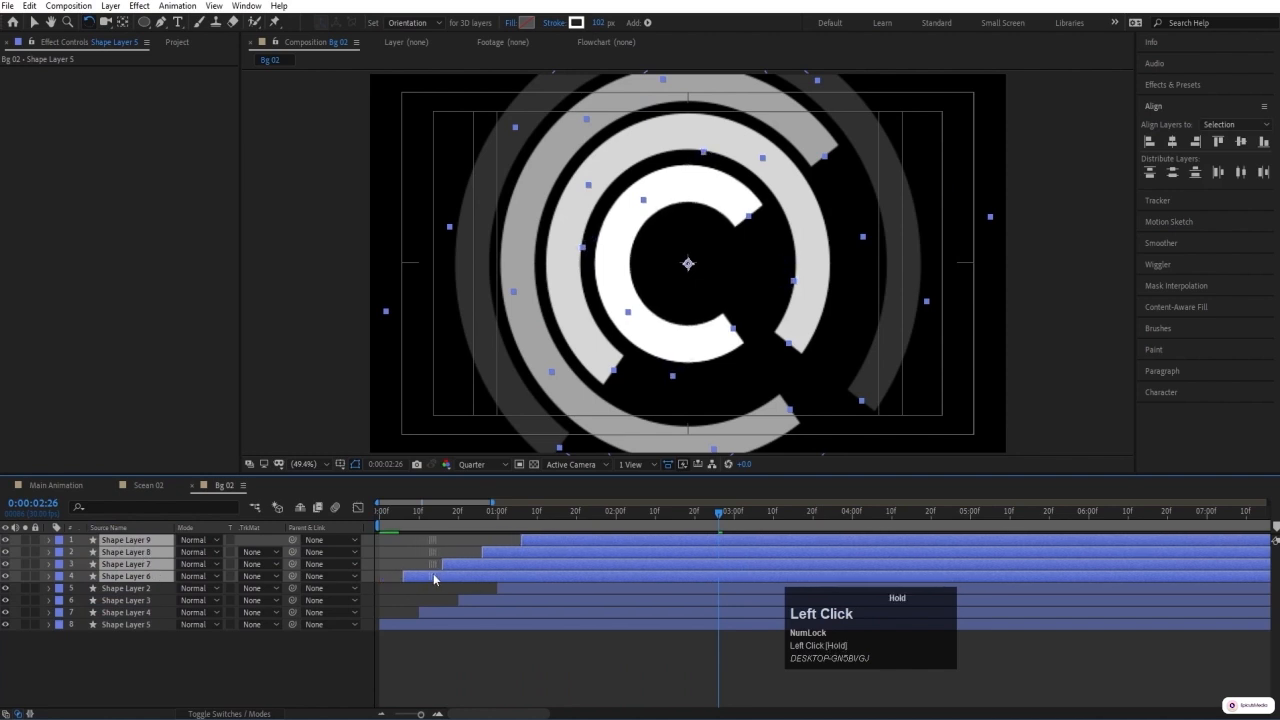
# - Filter the timeline by "stroke" to reveal the Stroke Width properties of the four duplicate ring layers
pyautogui.click(142, 507)
pyautogui.write('st')
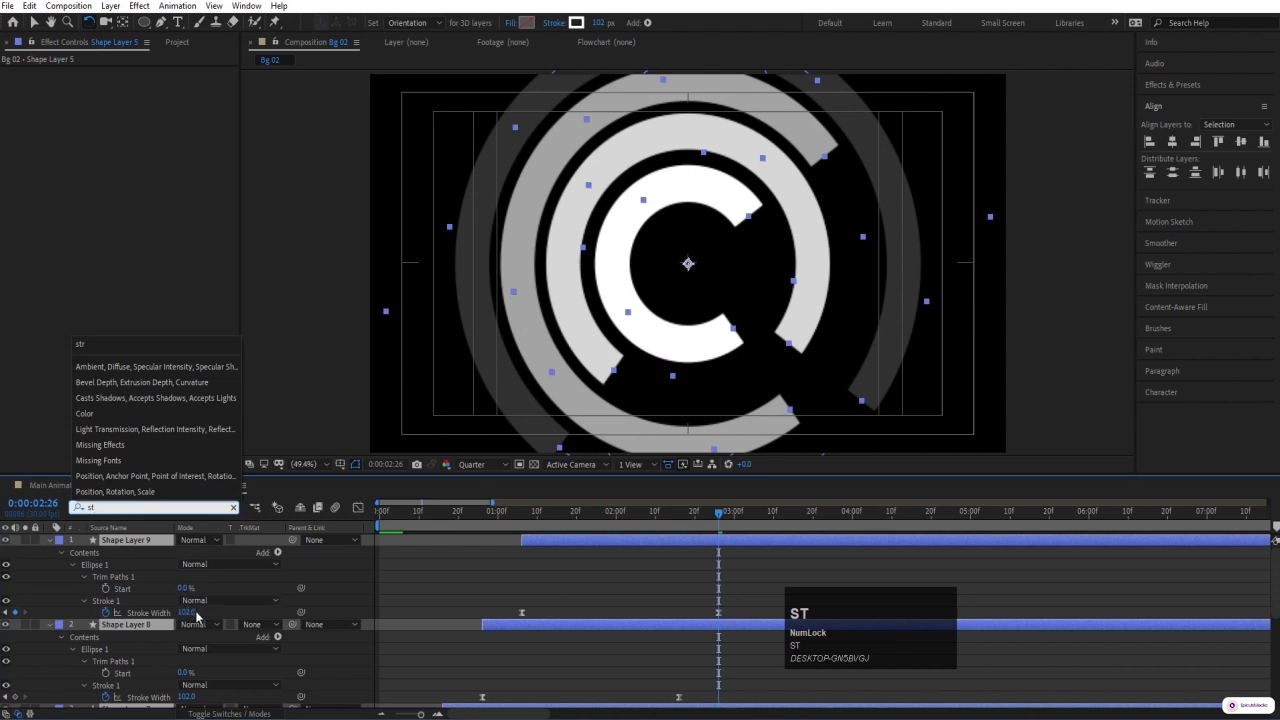
pyautogui.write('rok')
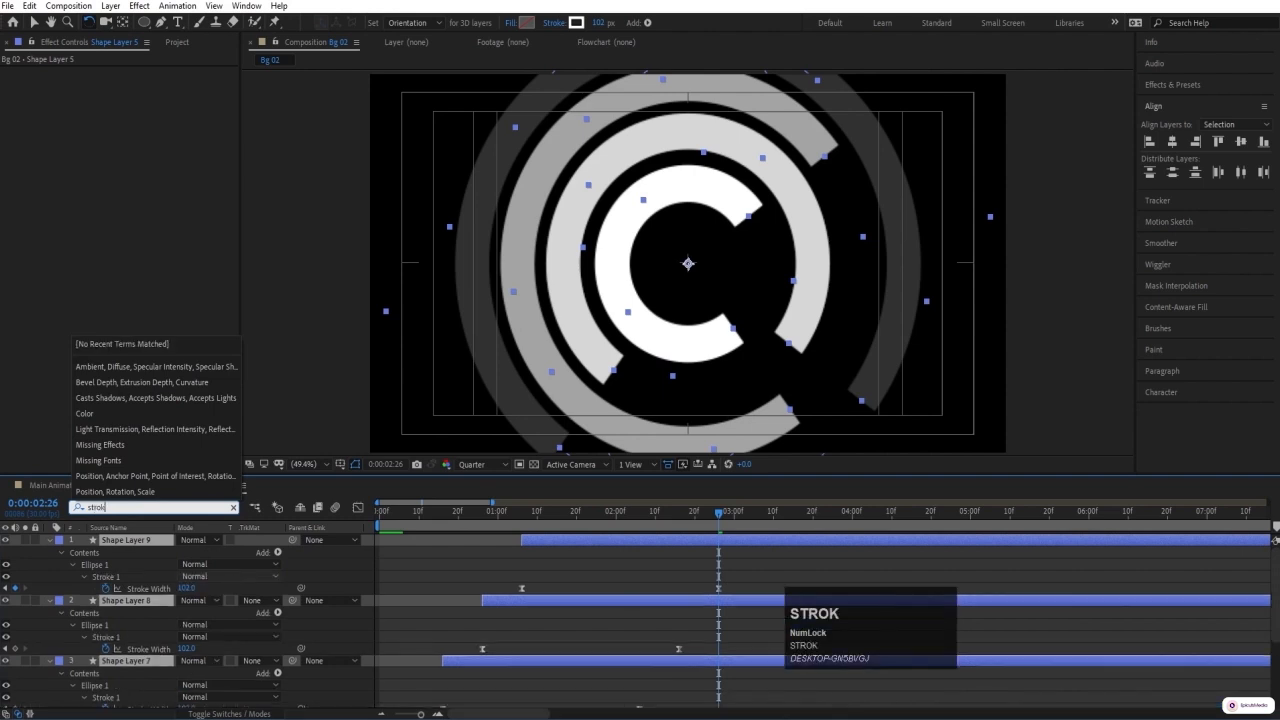
pyautogui.write('e')
pyautogui.click(386, 564)
pyautogui.scroll(-3, 419, 566)
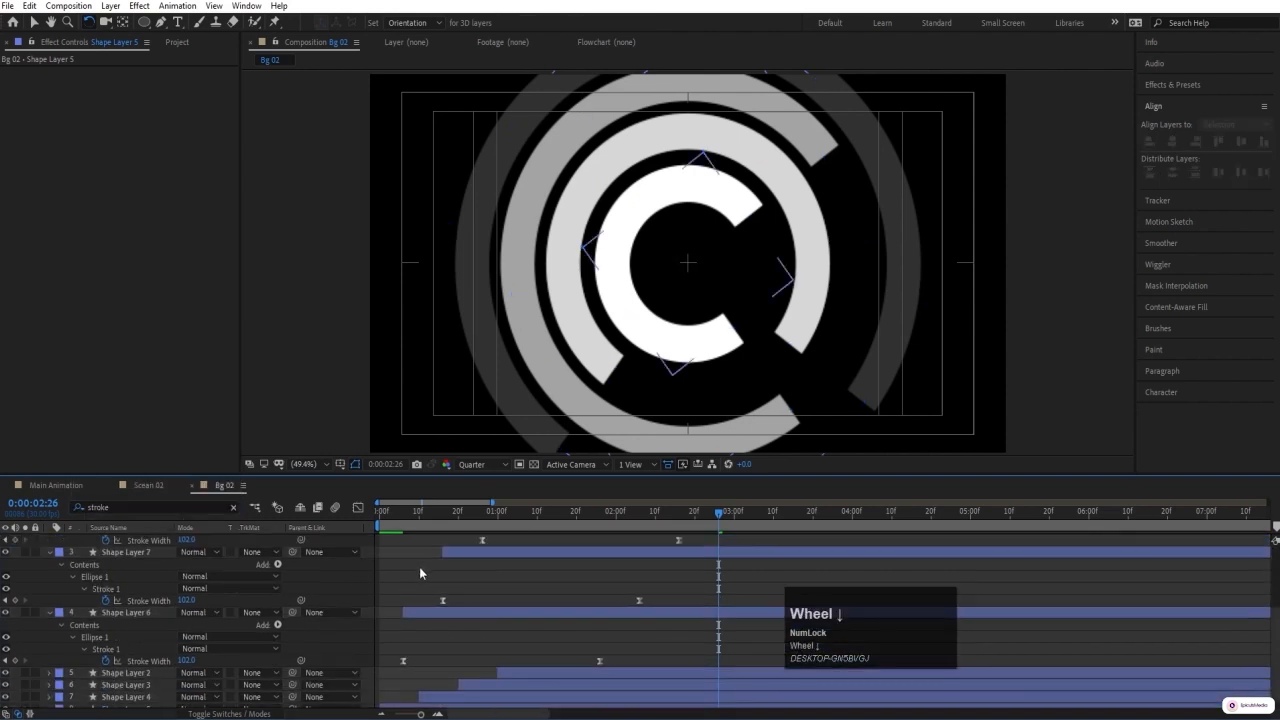
pyautogui.scroll(3, 419, 573)
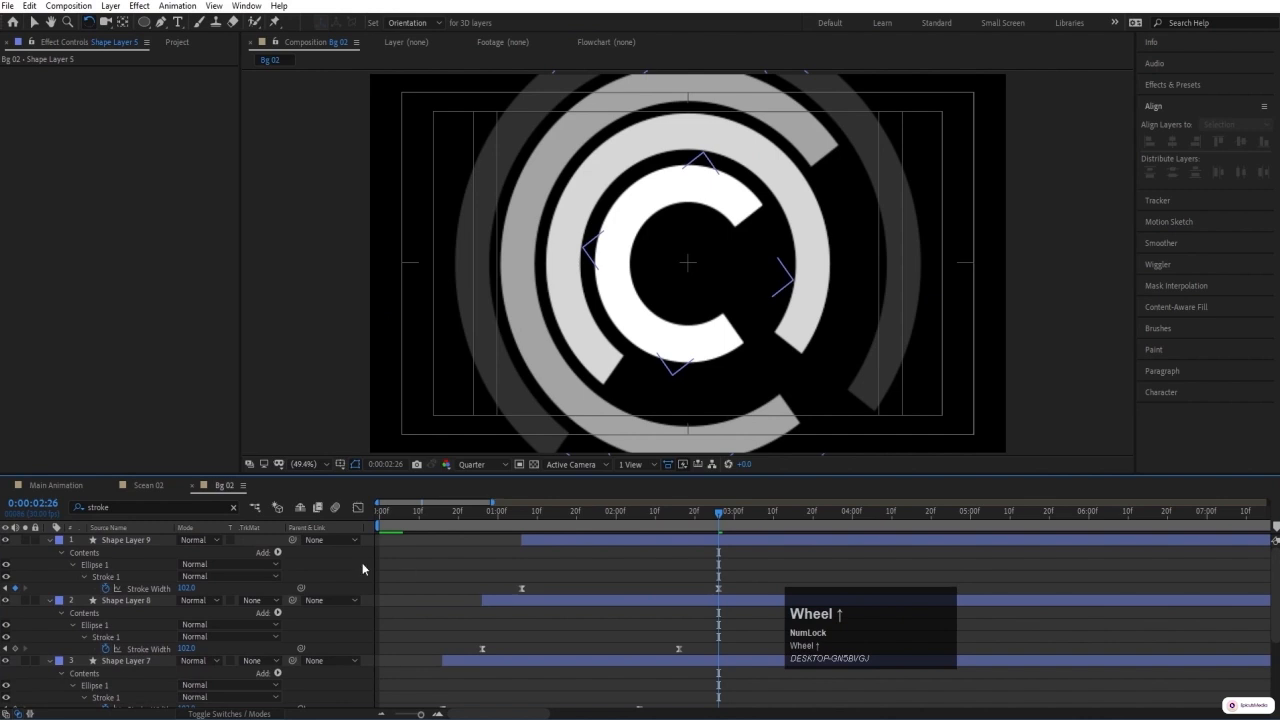
# - Remove the Stroke Width keyframes from Shape Layers 6 to 9 and set their stroke width to 10 px
pyautogui.moveTo(384, 561); pyautogui.dragTo(752, 703)
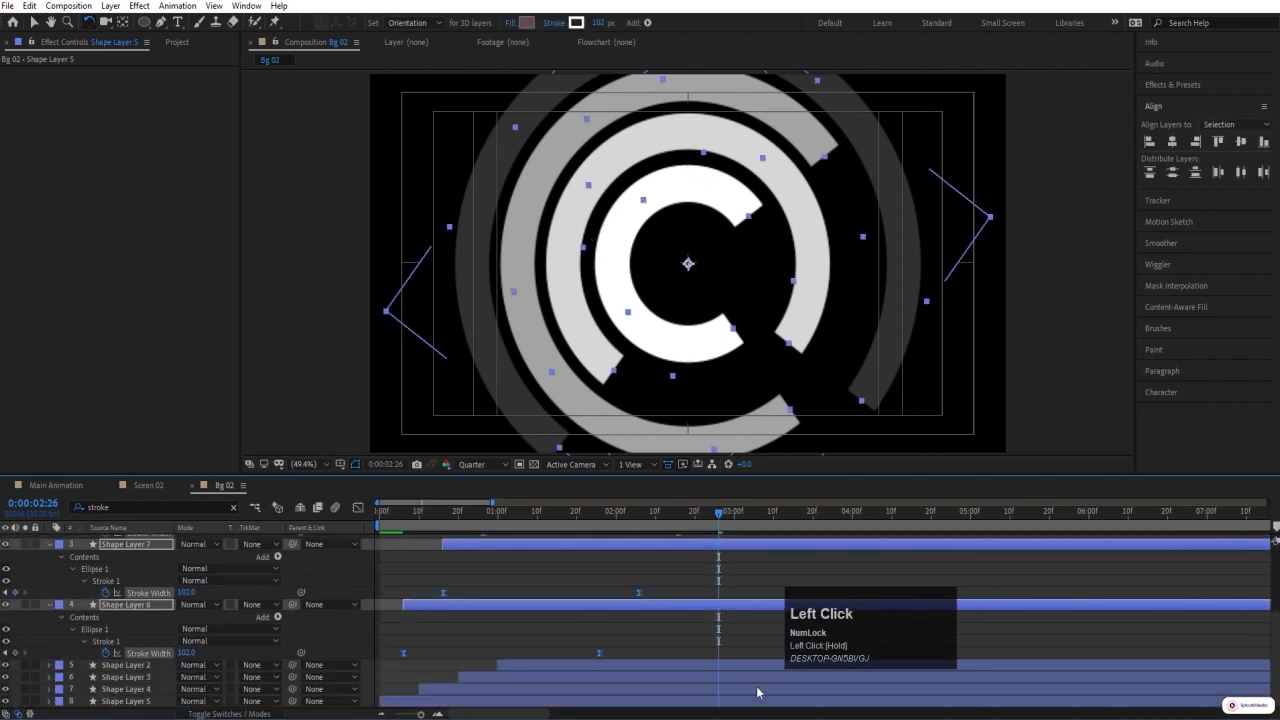
pyautogui.click(597, 25)
pyautogui.write('100')
pyautogui.press('Return')
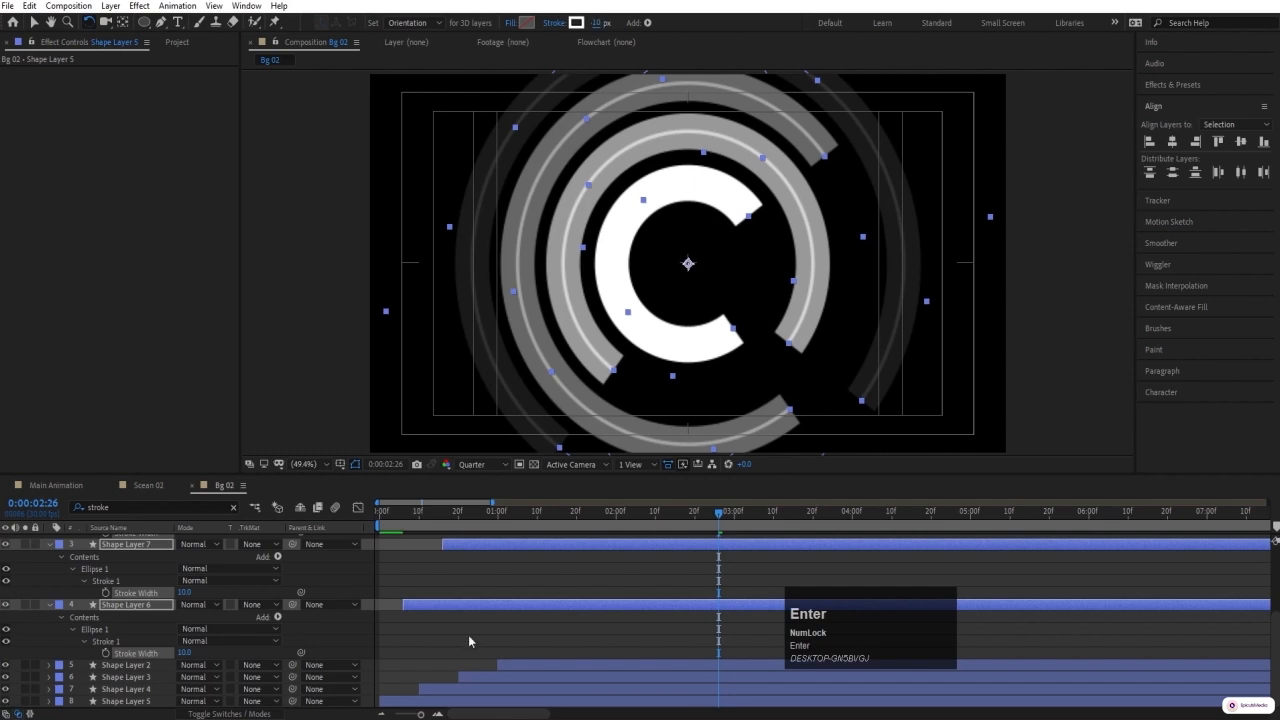
# - Set the Opacity of the four duplicate ring layers, Shape Layers 6 to 9, to 100%
pyautogui.scroll(3, 440, 635)
pyautogui.press('t')
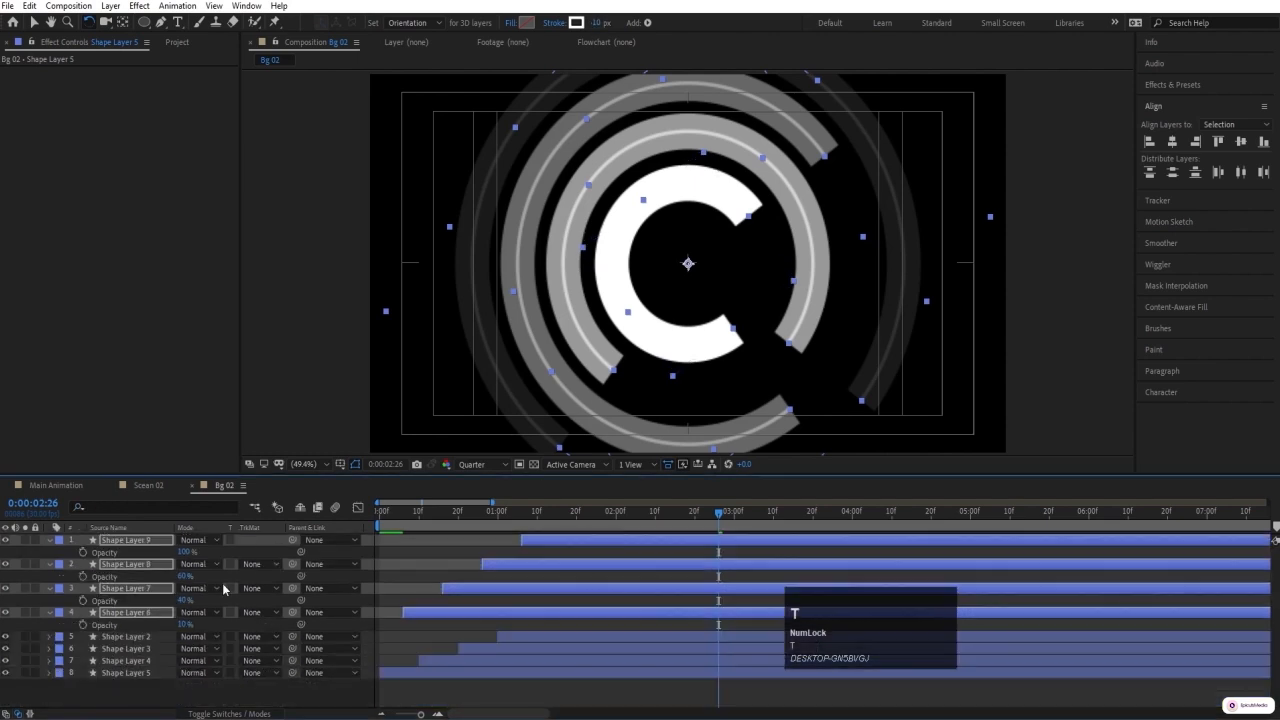
pyautogui.moveTo(406, 539); pyautogui.dragTo(406, 539)
pyautogui.moveTo(175, 585); pyautogui.dragTo(438, 607)
# - Thin the strokes of the four duplicate rings, trying 5 px and settling on 2 px
pyautogui.click(603, 26)
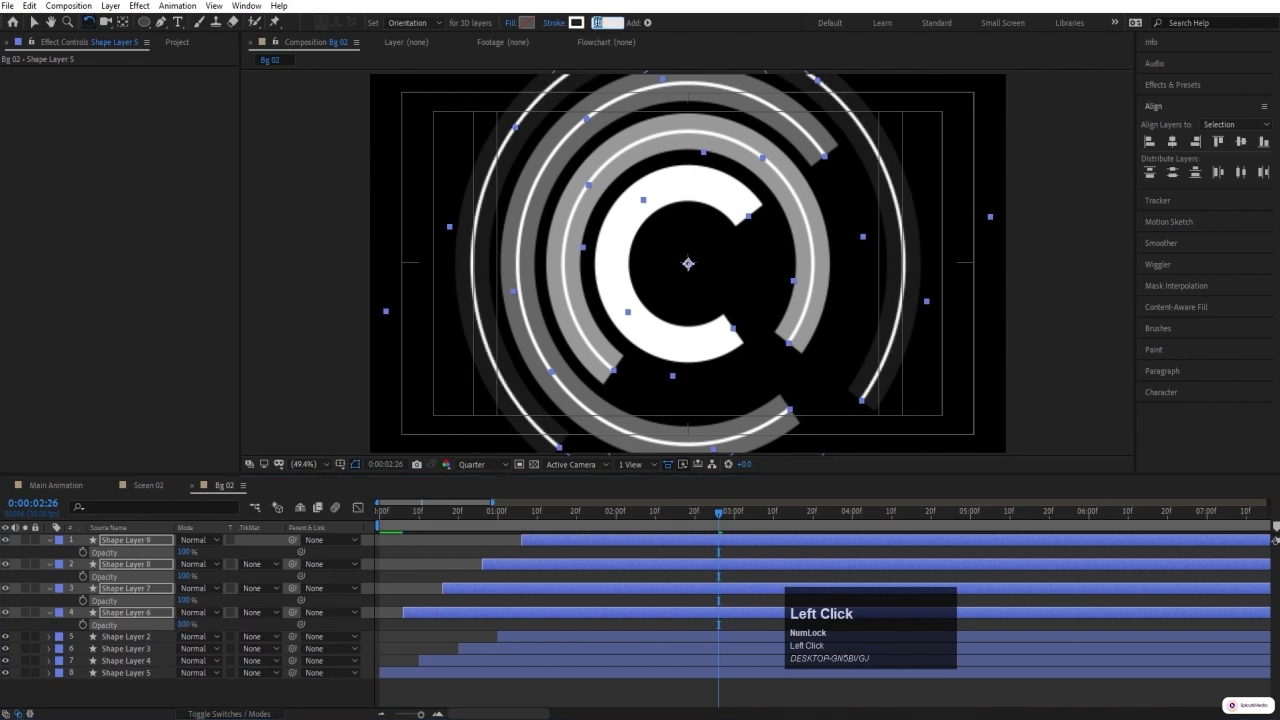
pyautogui.write('5')
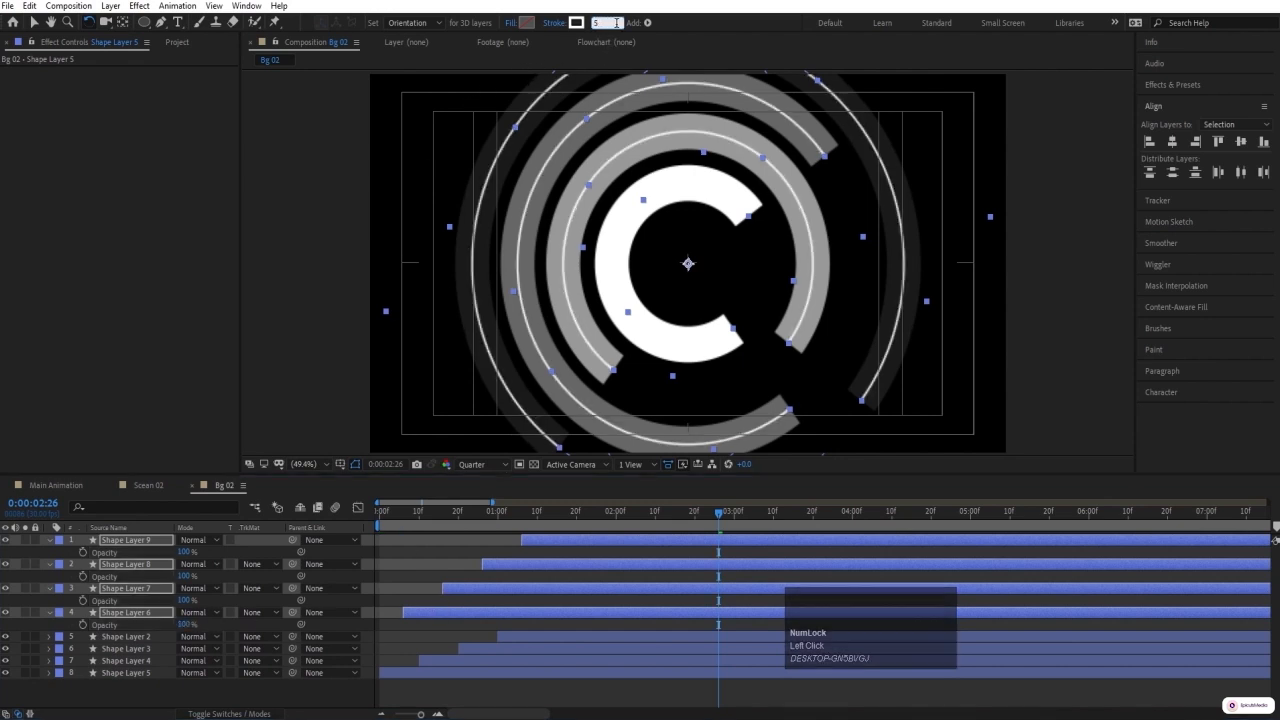
pyautogui.moveTo(614, 23); pyautogui.dragTo(542, 23)
pyautogui.write('2')
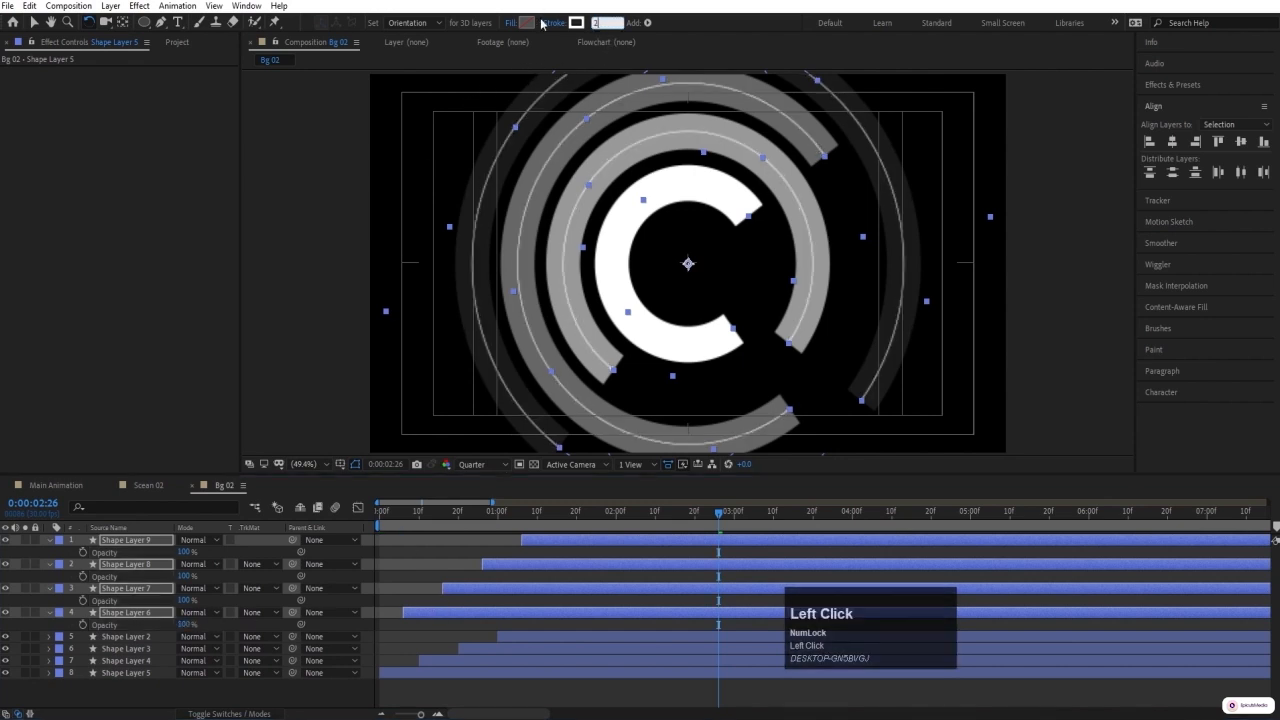
# - Add a null object to Bg 02 and parent the thin ring layers, Shape Layers 6 to 9, to it
pyautogui.click(397, 557)
pyautogui.rightClick(397, 560)
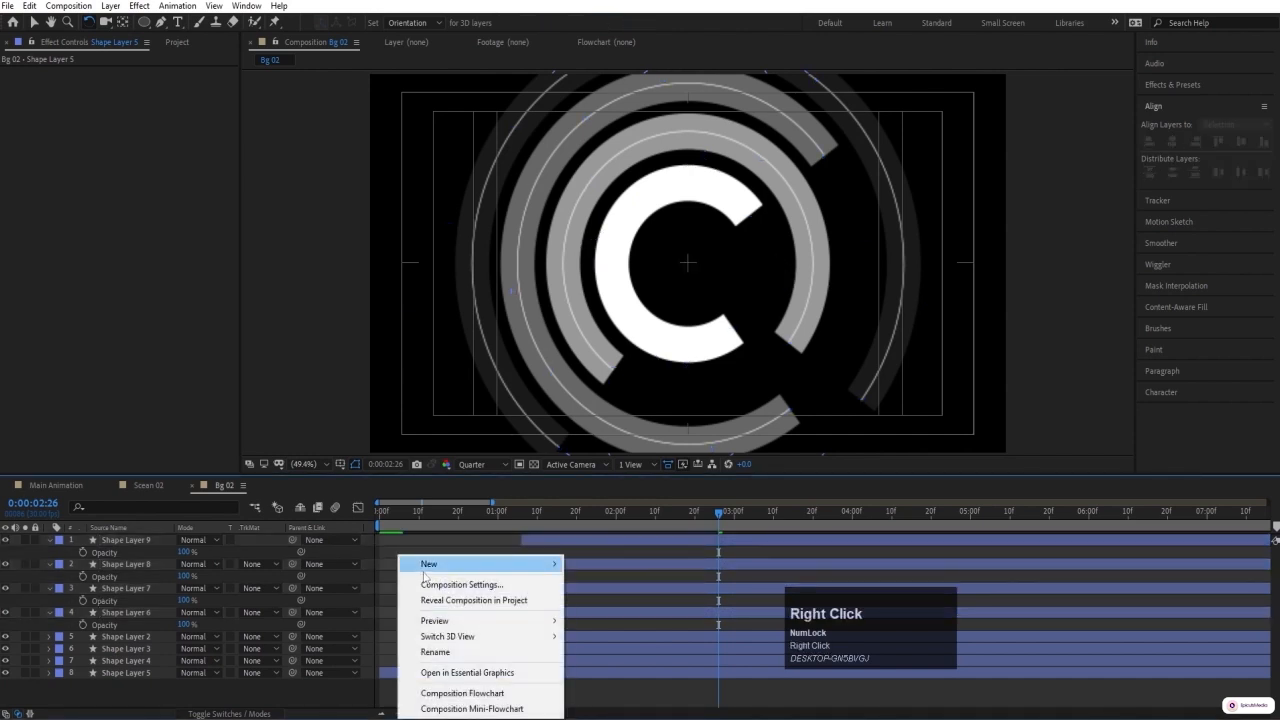
pyautogui.click(429, 564)
pyautogui.click(603, 647)
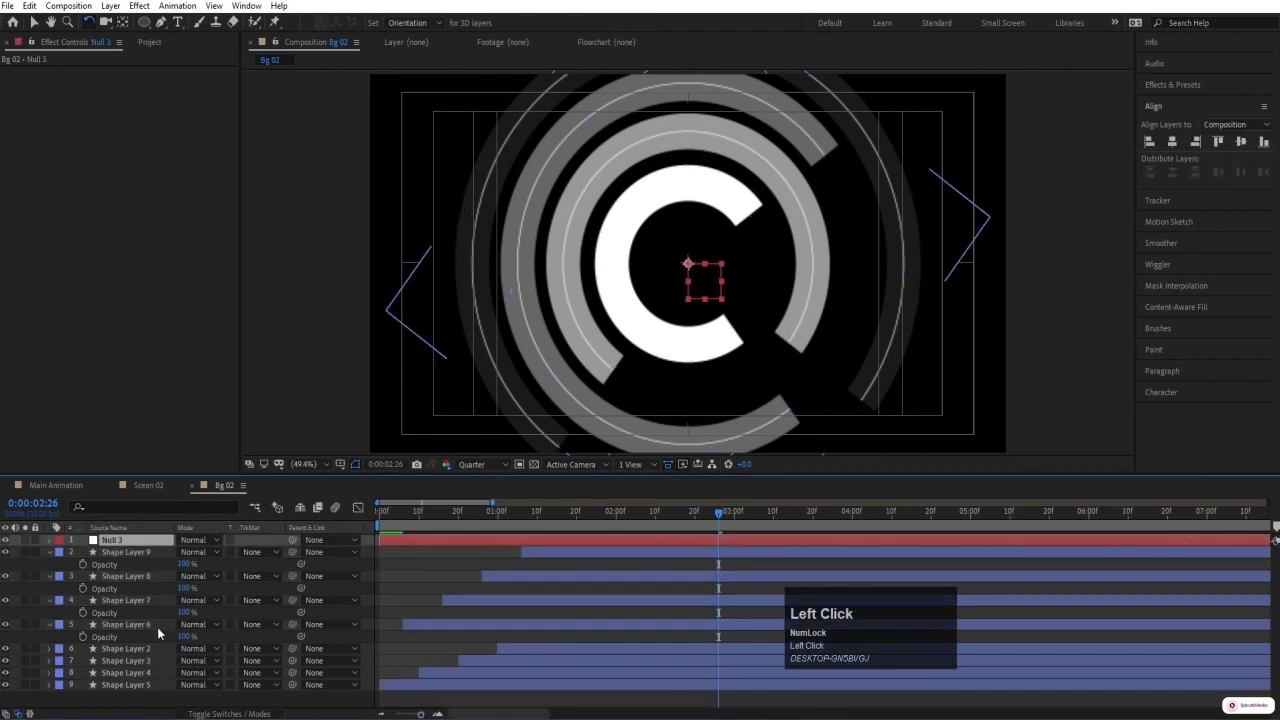
pyautogui.click(150, 625)
pyautogui.keyDown('shift'); pyautogui.click(121, 552); pyautogui.keyUp('shift')
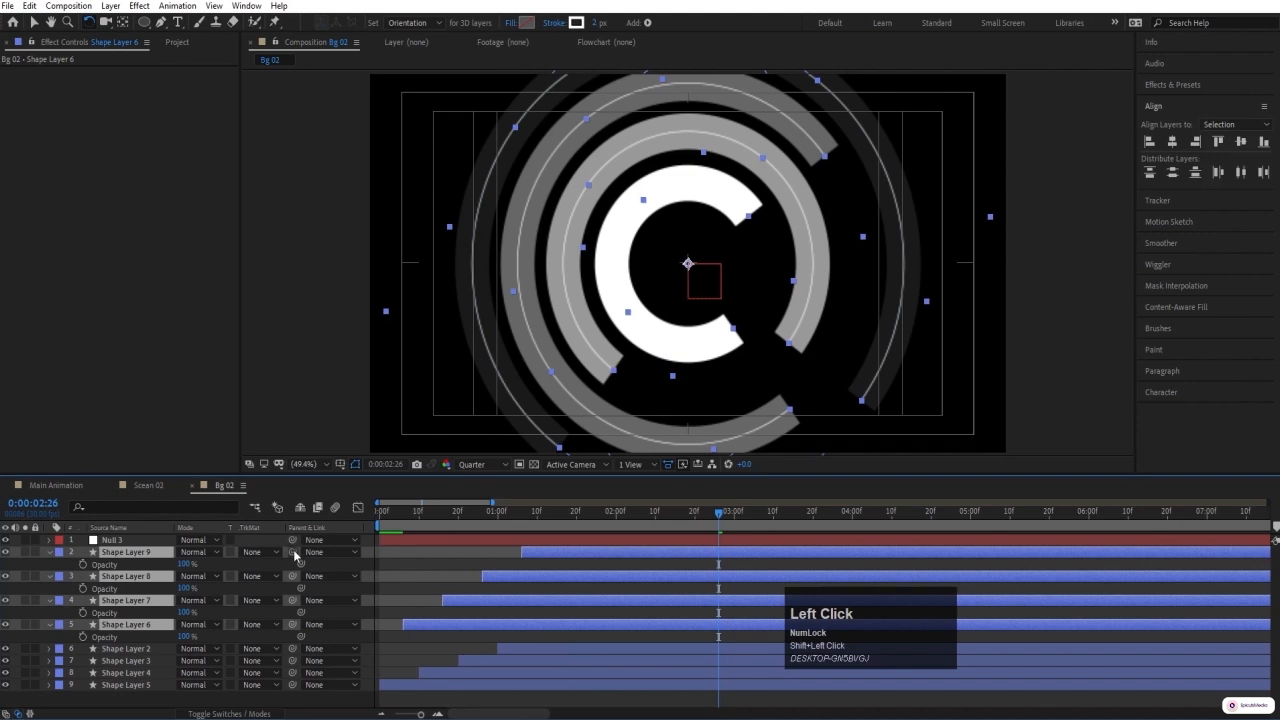
pyautogui.moveTo(292, 552); pyautogui.dragTo(236, 547)
# - Rotate the null object to -47° so the thin rings are offset from the thick ones
pyautogui.click(140, 540)
pyautogui.press('r')
pyautogui.click(417, 571)
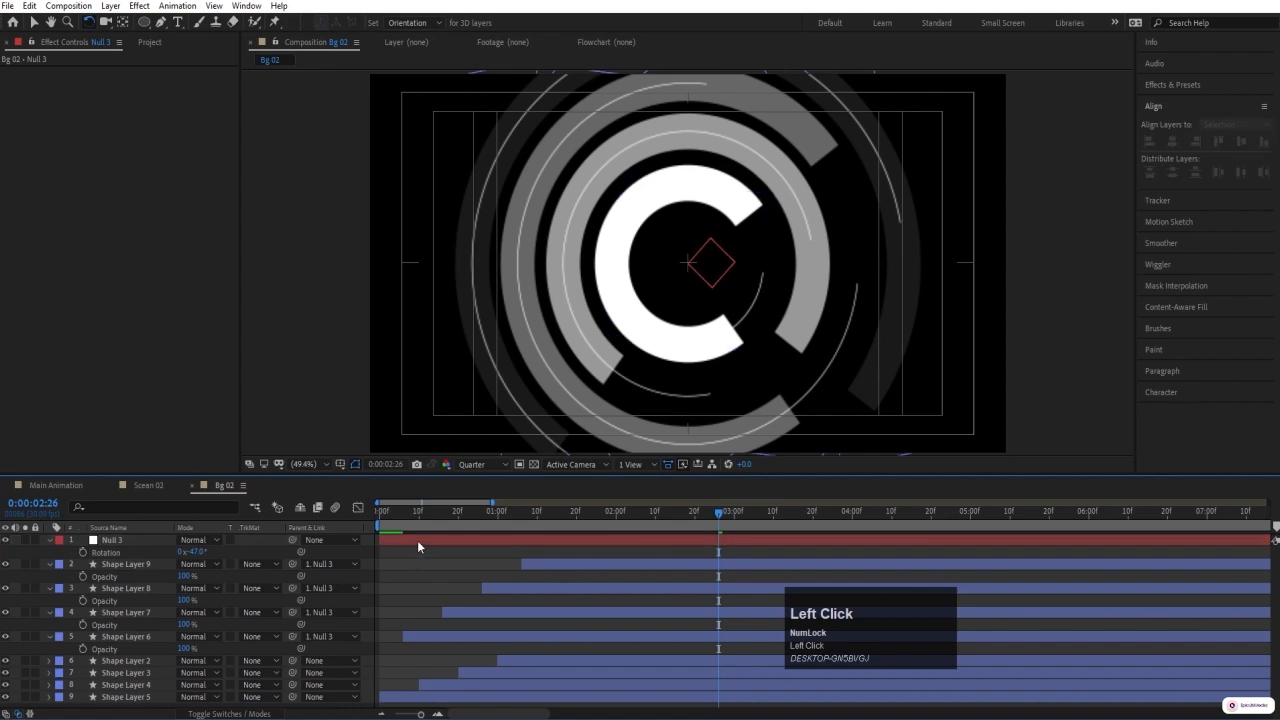
# - Preview the rotated thin rings from the first frame and collapse all layer properties
pyautogui.press('space')
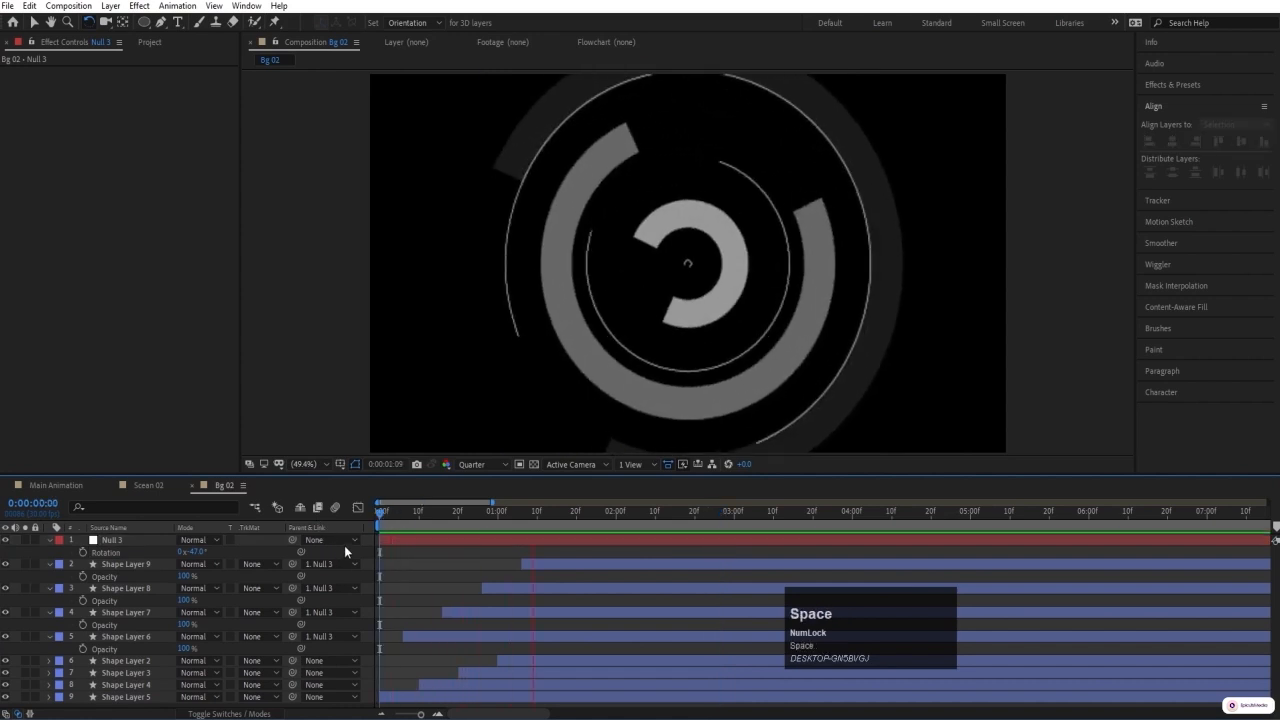
pyautogui.press('space')
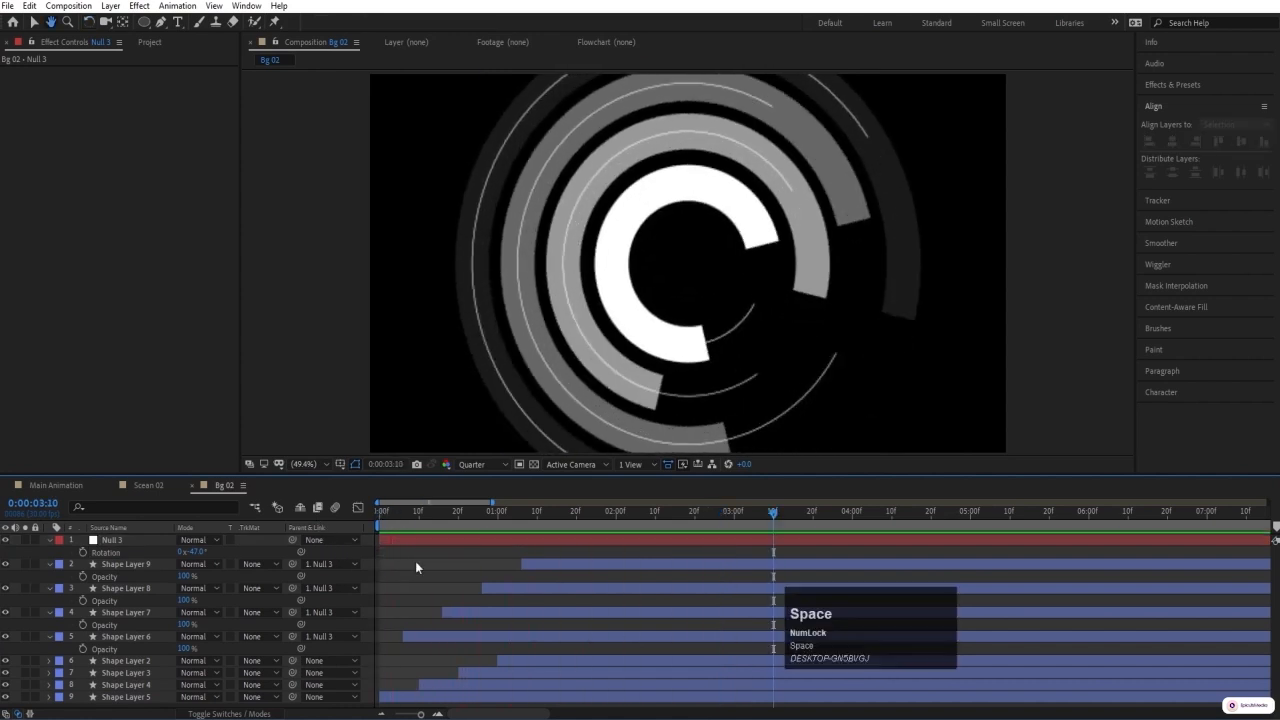
pyautogui.click(416, 563)
pyautogui.press('u')
pyautogui.press('u')
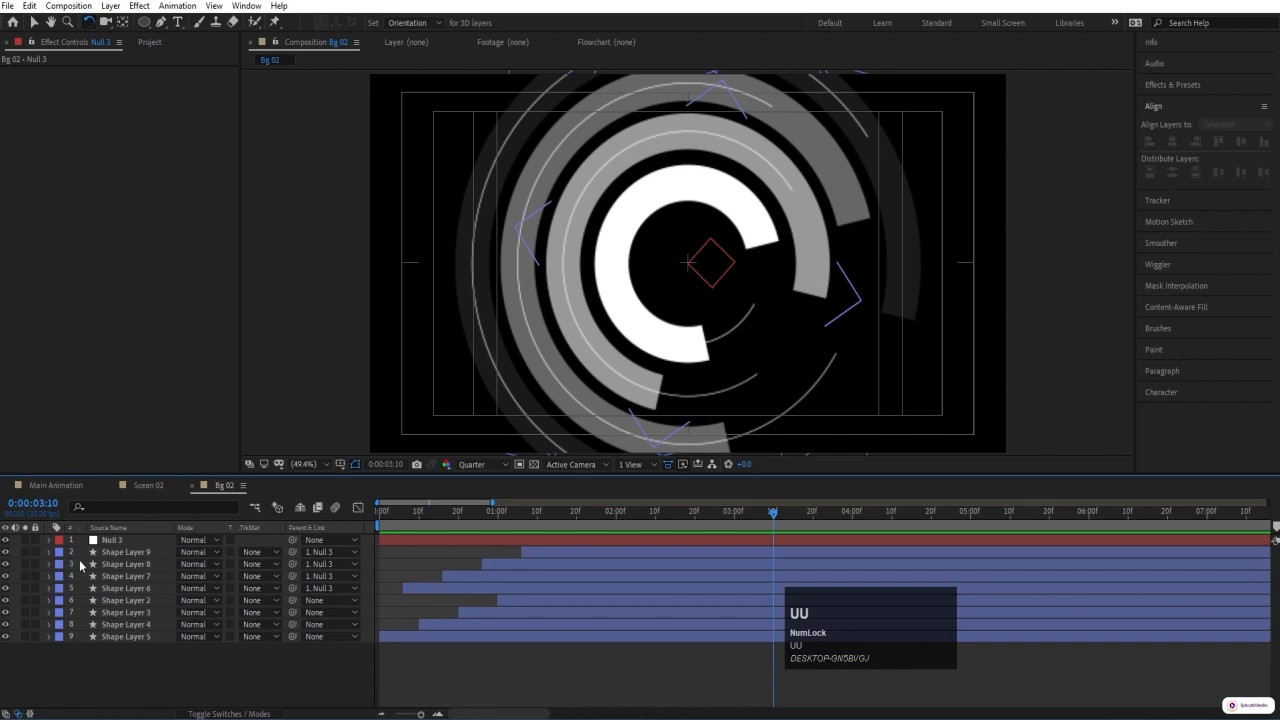
# - Place the Bg 02 composition in Scean 02 between the Nucleus and Black Solid 3 layers and preview it
pyautogui.click(150, 486)
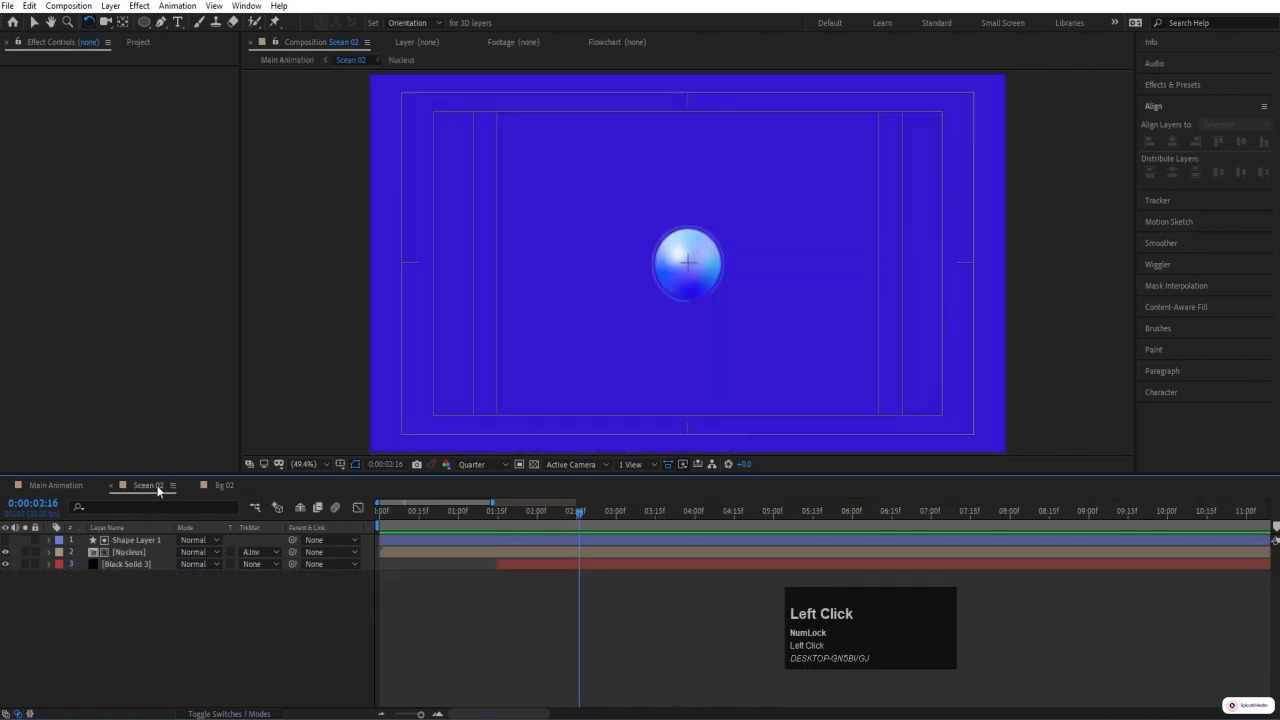
pyautogui.hotkey('ctrl', '0')
pyautogui.moveTo(62, 197); pyautogui.dragTo(142, 562)
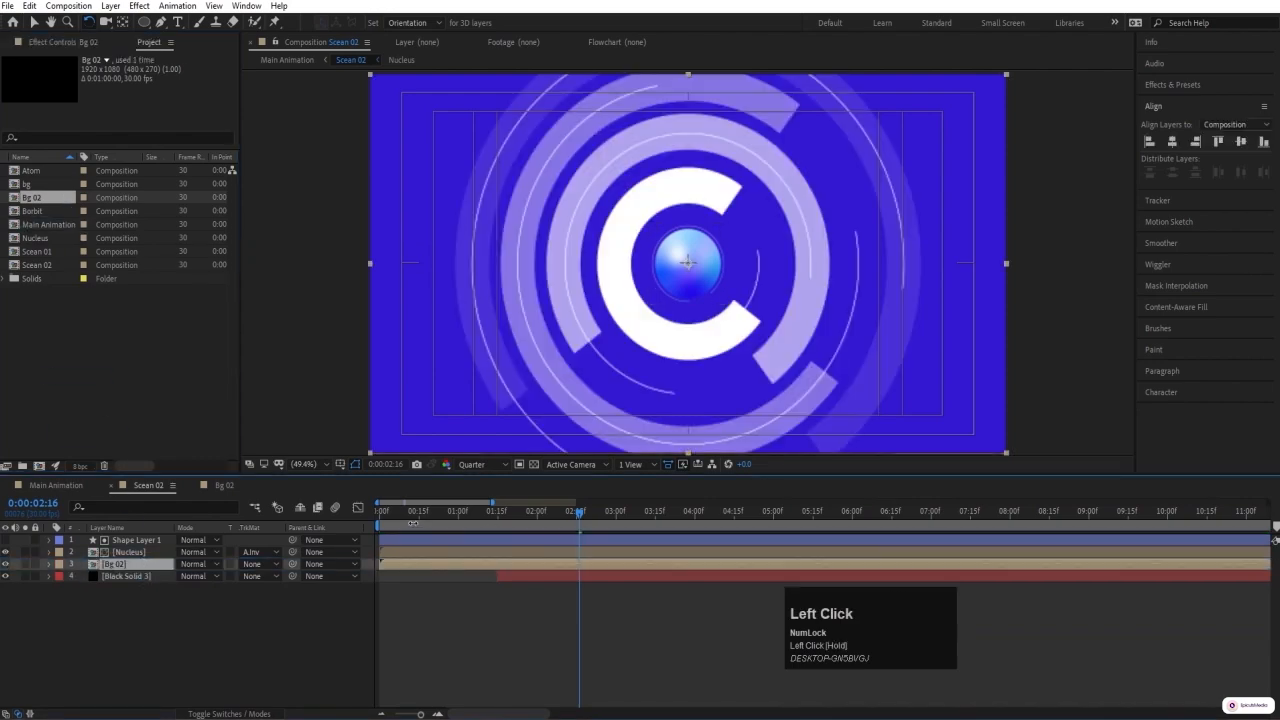
pyautogui.click(382, 511)
pyautogui.press('space')
# - Preview the transition from Scean 01 to Scean 02 in the Main Animation composition and save the project
pyautogui.click(70, 485)
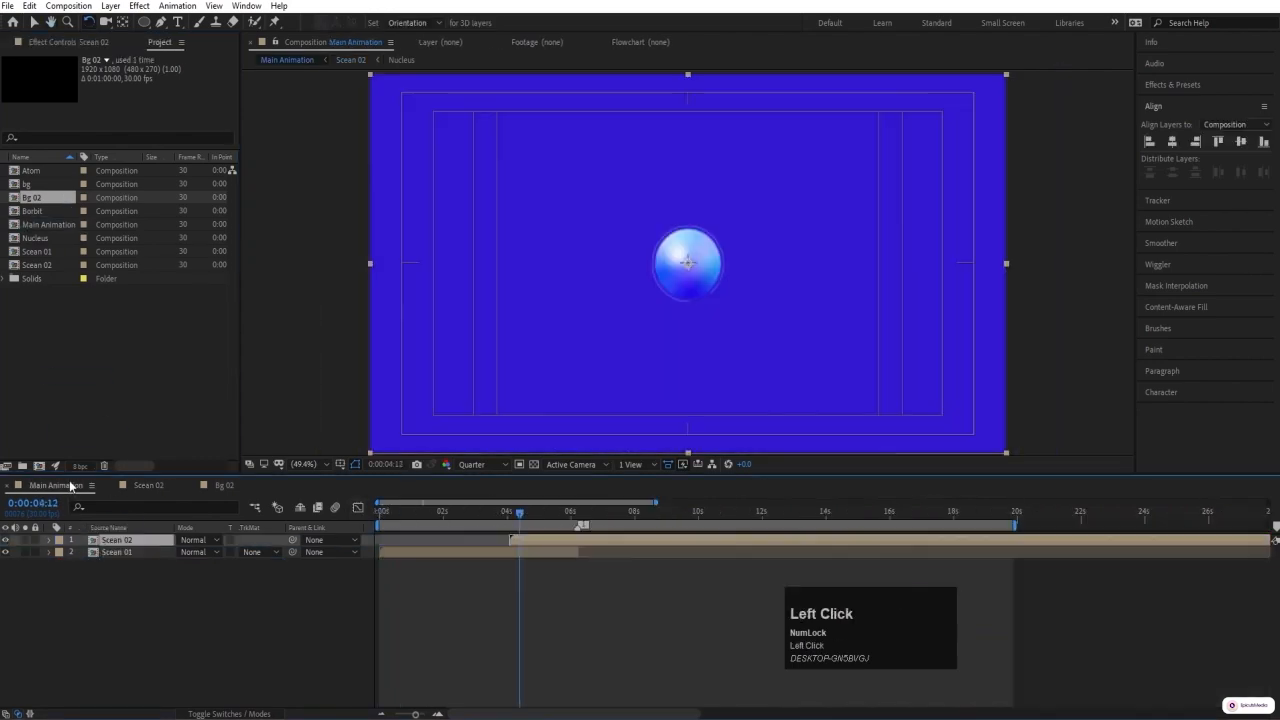
pyautogui.moveTo(520, 514)
pyautogui.mouseDown()
pyautogui.moveTo(575, 525)
pyautogui.moveTo(498, 517)
pyautogui.mouseUp()
pyautogui.press('space')
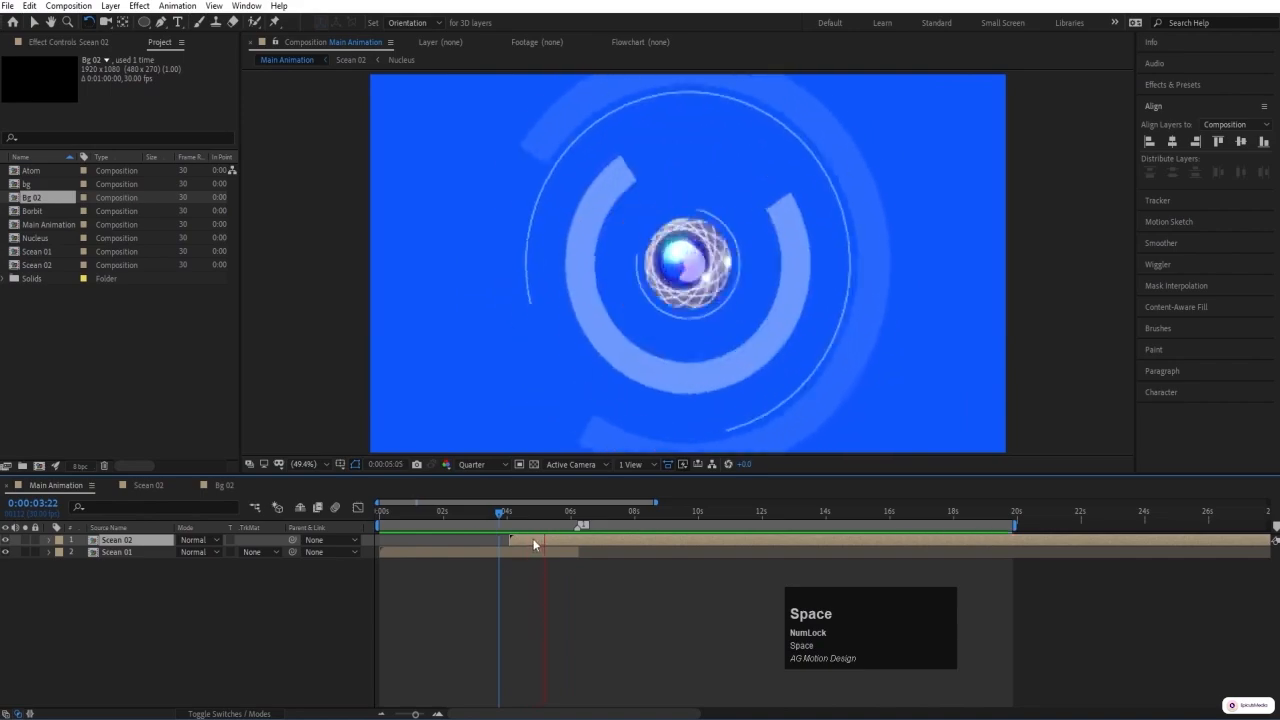
pyautogui.press('space')
pyautogui.click(432, 511)
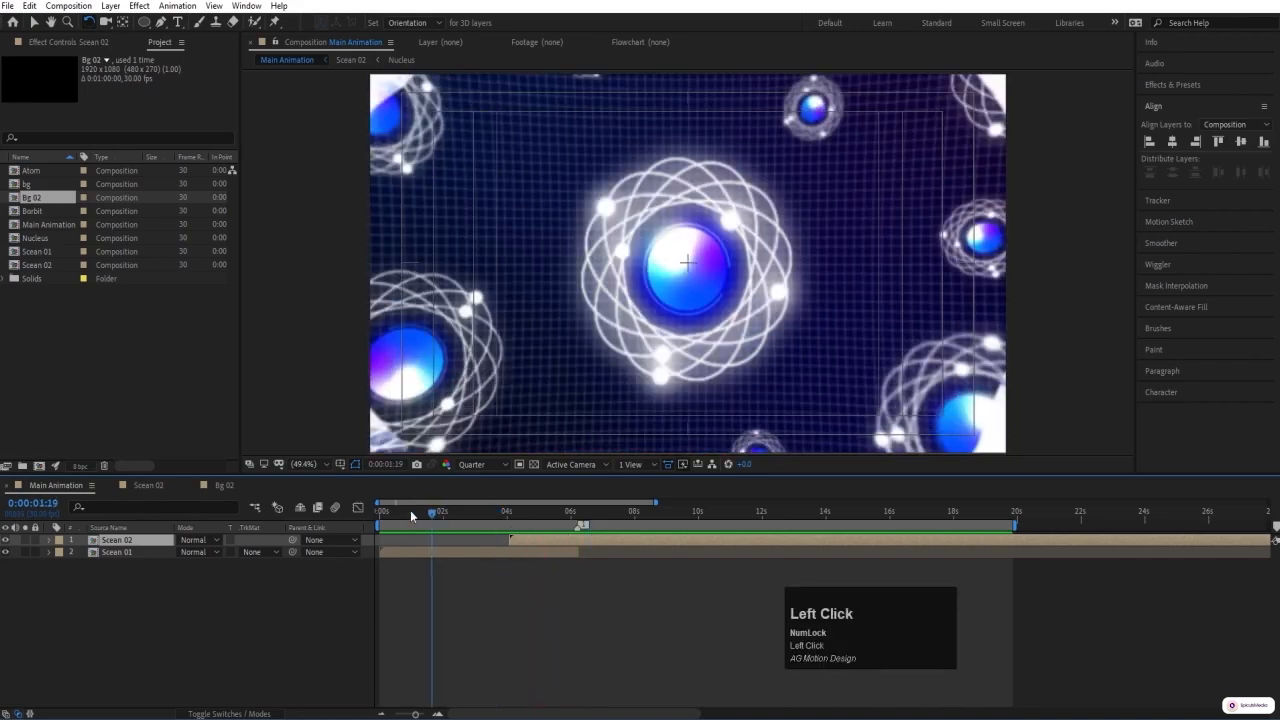
pyautogui.press('space')
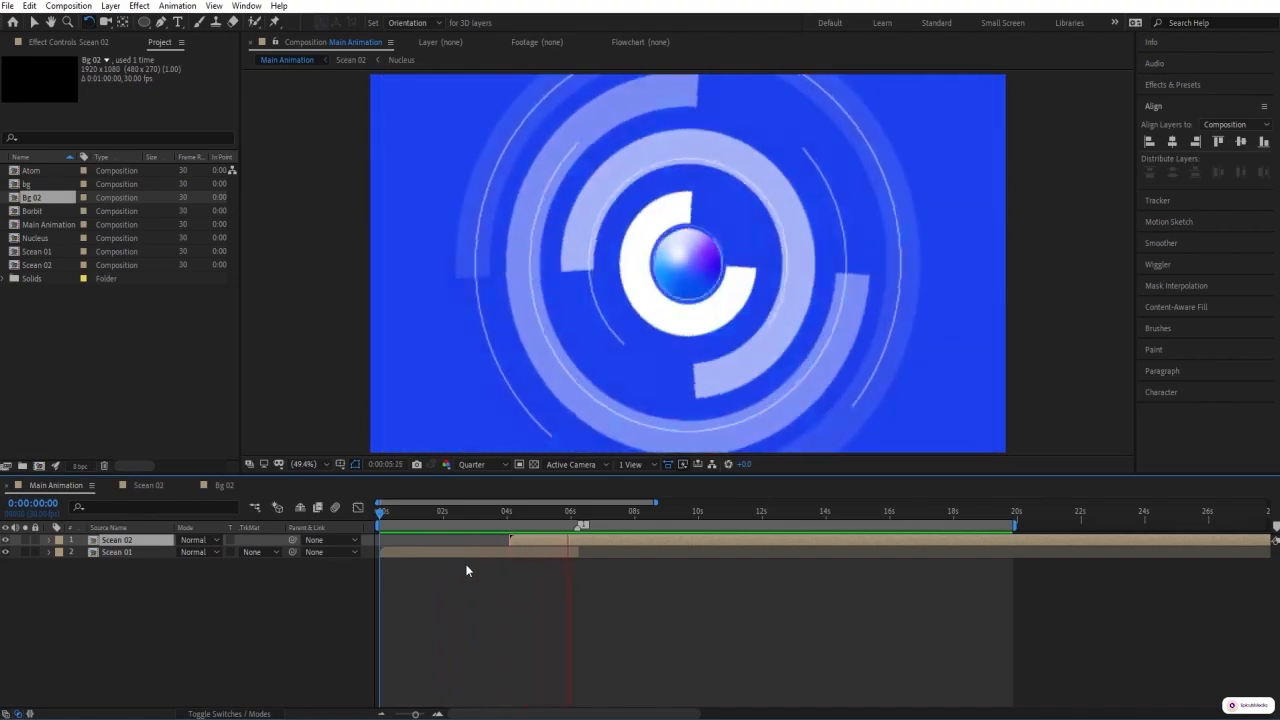
pyautogui.press('space')
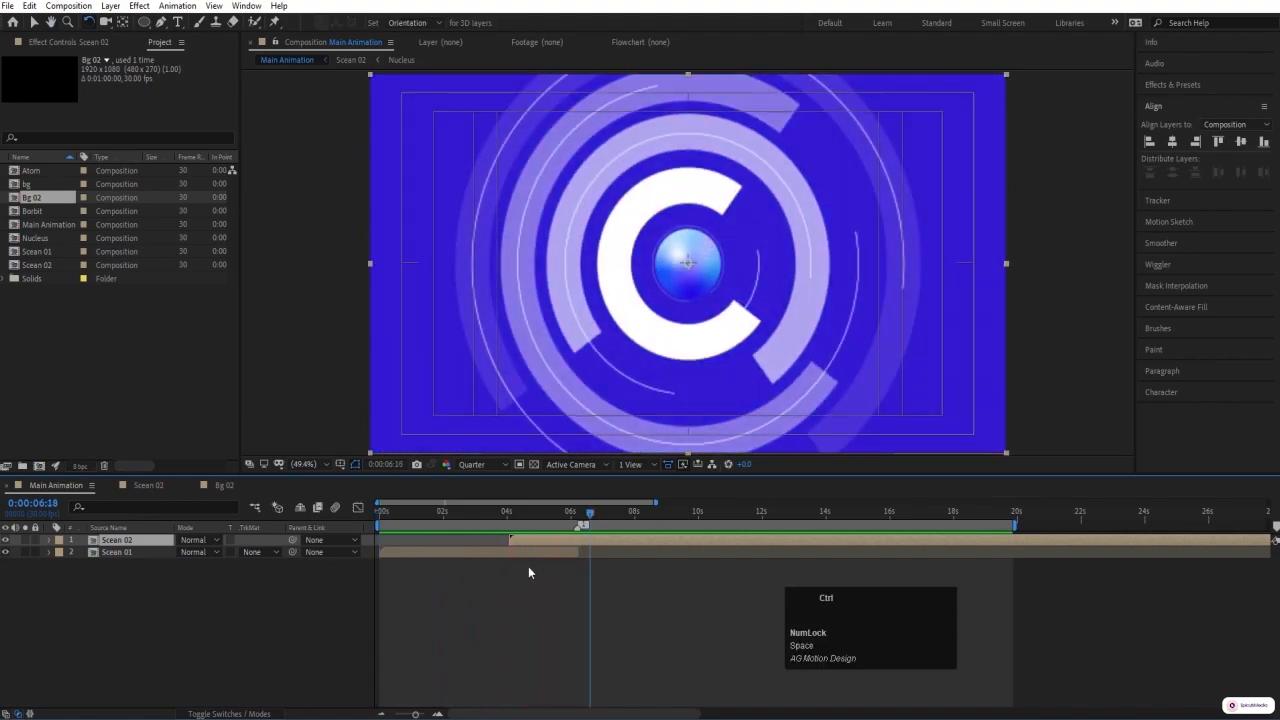
pyautogui.hotkey('ctrl', 's')
# - Open the Scean 02 composition and set its preview resolution to Full
pyautogui.doubleClick(536, 542)
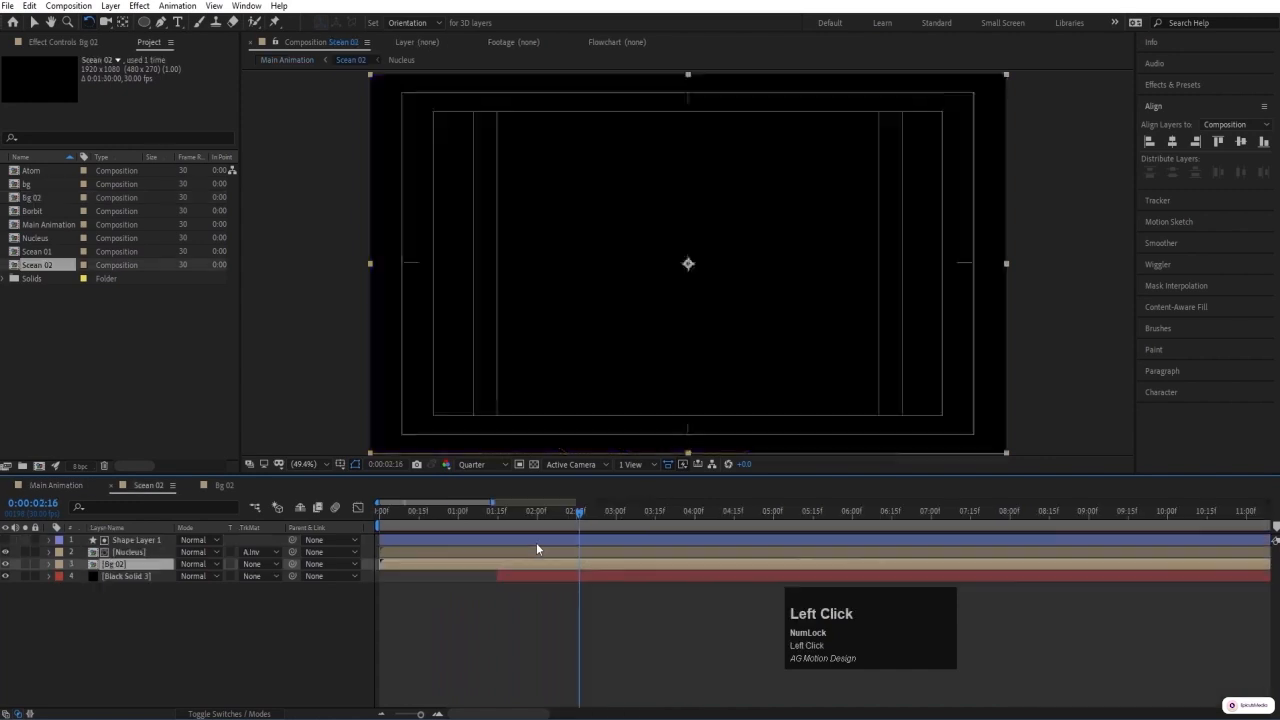
pyautogui.click(462, 464)
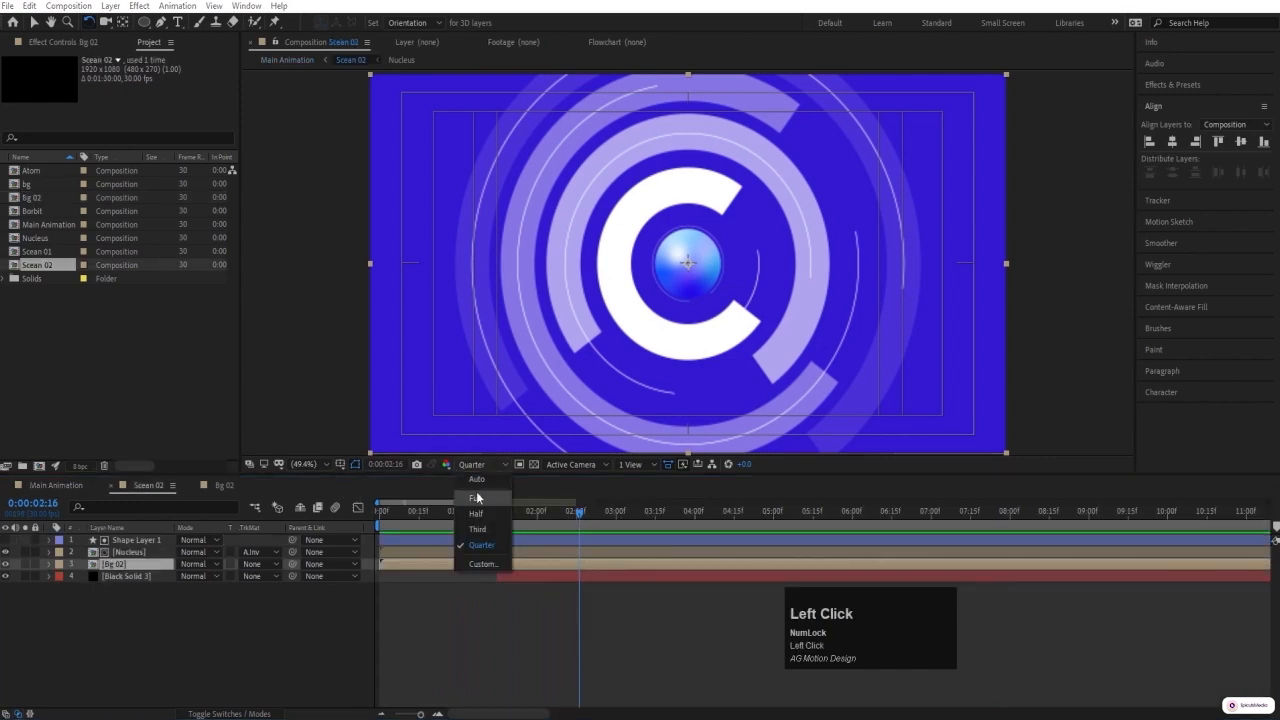
pyautogui.click(476, 489)
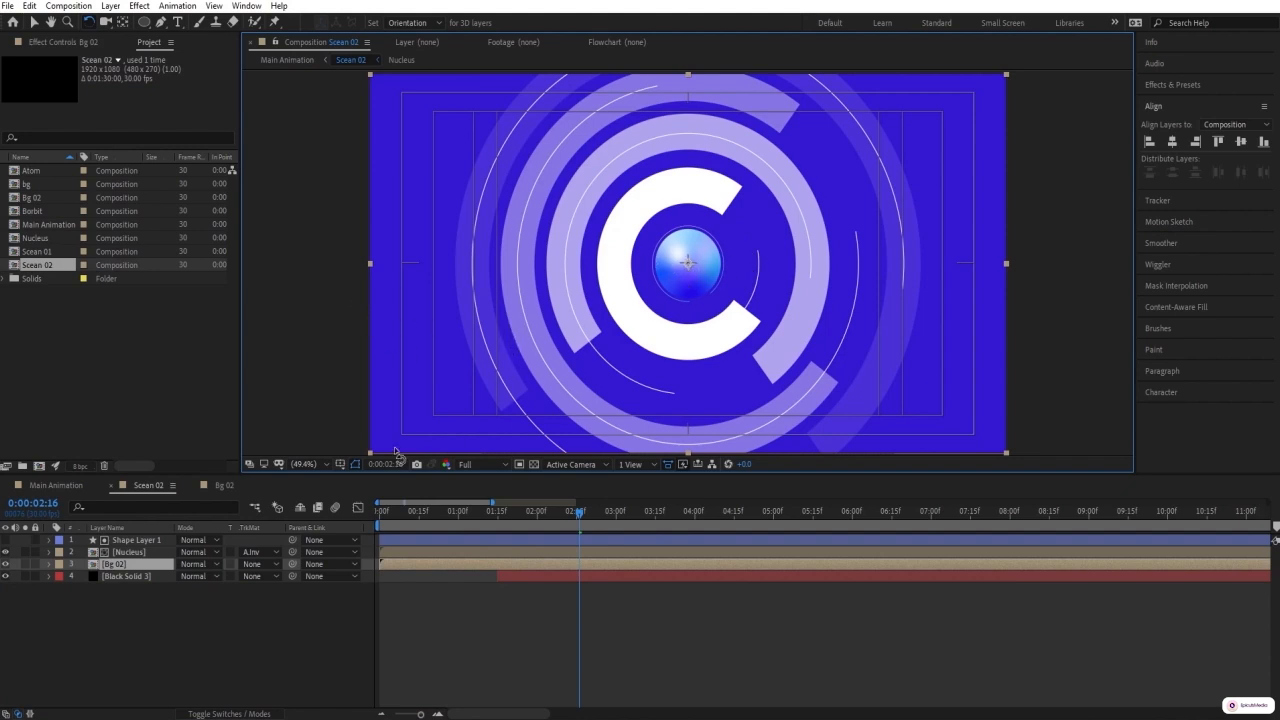
# - Find the 4-Color Gradient effect and apply it to the Bg 02 layer
pyautogui.click(1172, 89)
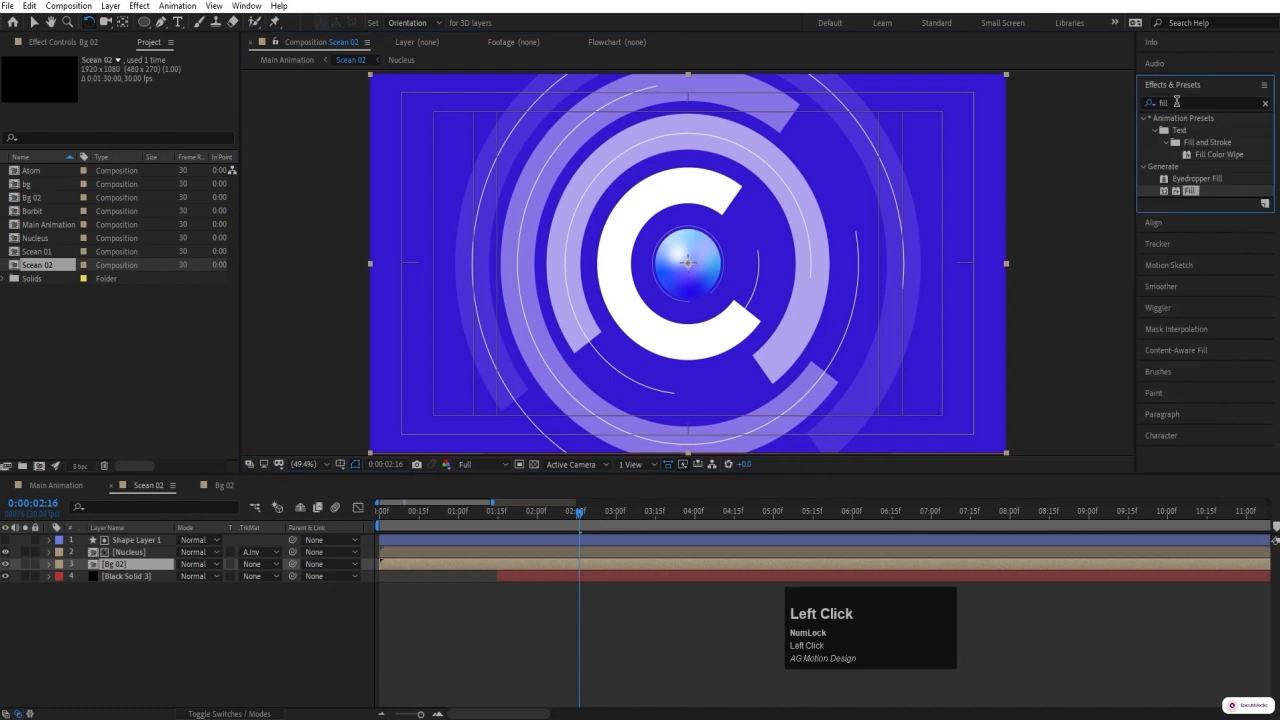
pyautogui.click(1183, 104)
pyautogui.write('-')
pyautogui.press('Num_Lock')
pyautogui.hotkey('ctrl', 'a')
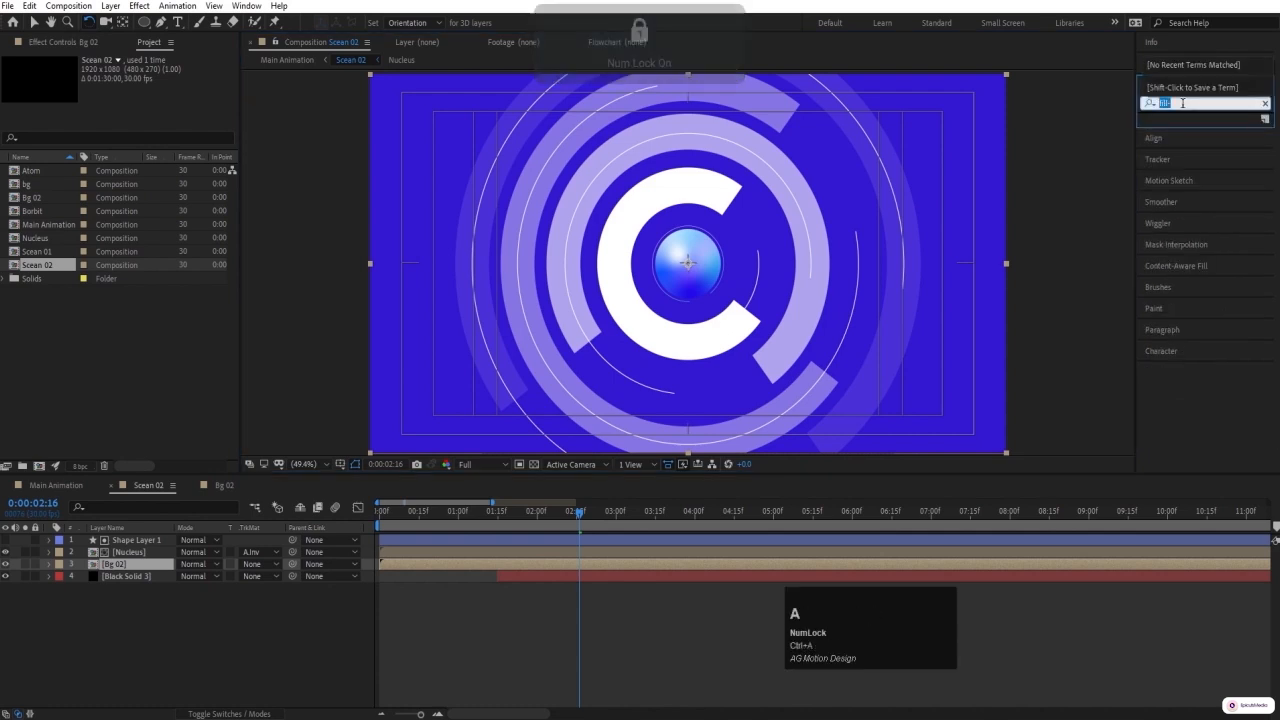
pyautogui.write('4 c')
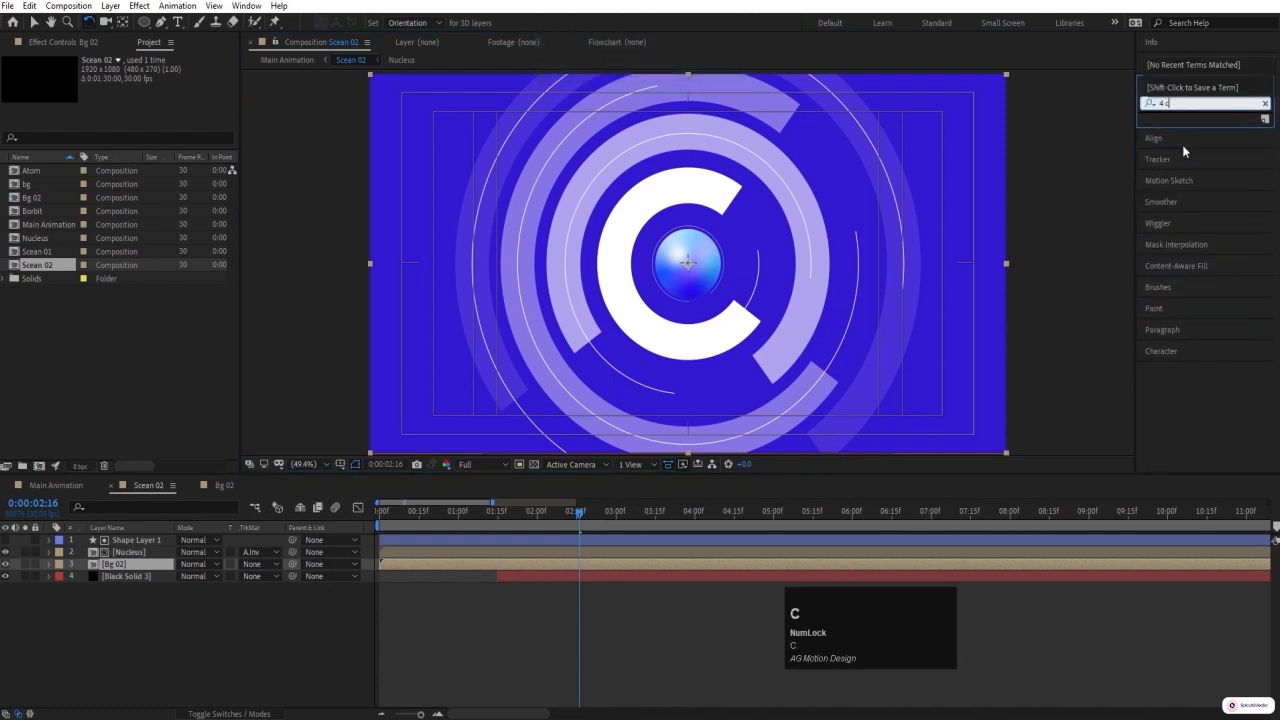
pyautogui.click(1191, 262)
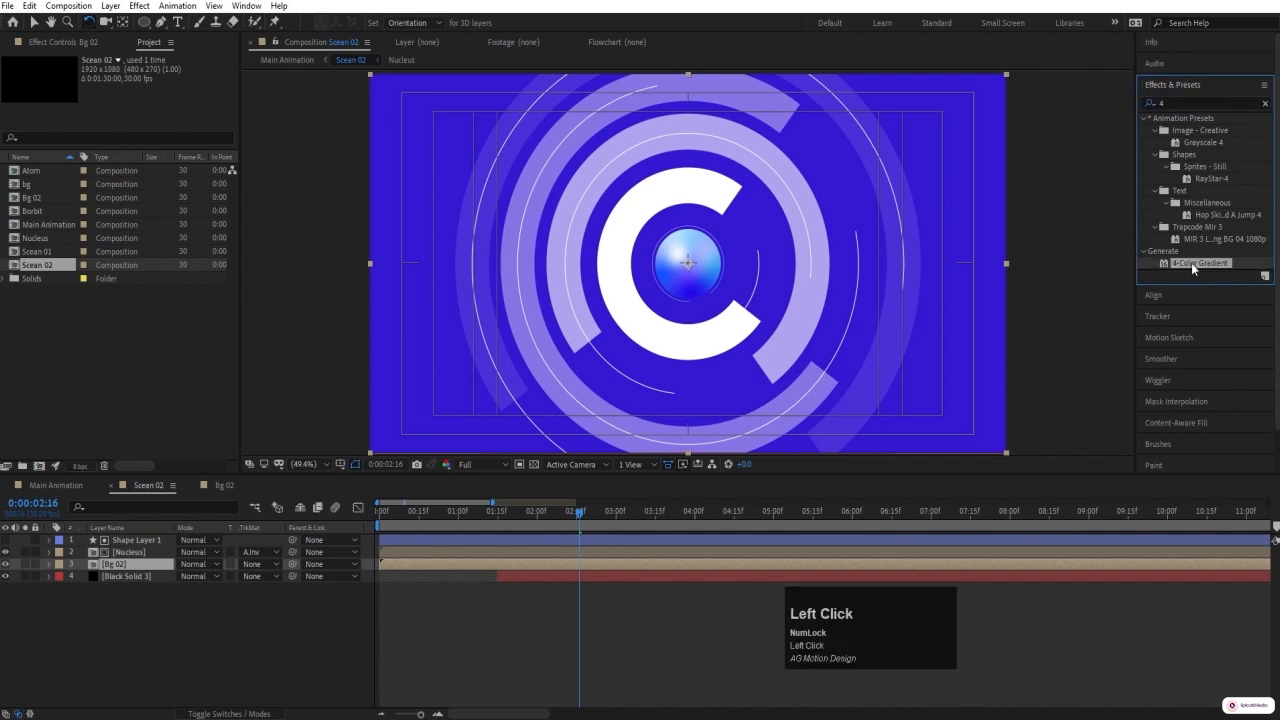
pyautogui.doubleClick(1191, 262)
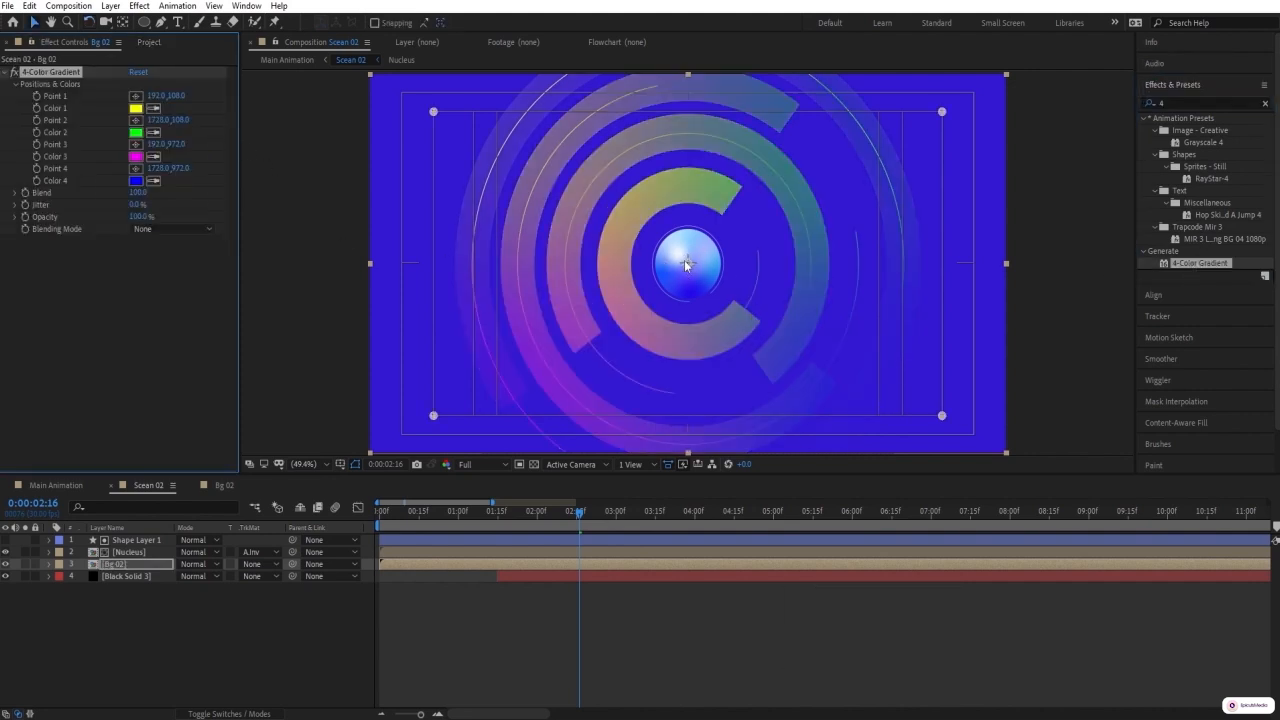
# - Sample the gradient's four colors from the nucleus sphere, ranging from pale blue to deep blue
pyautogui.click(153, 110)
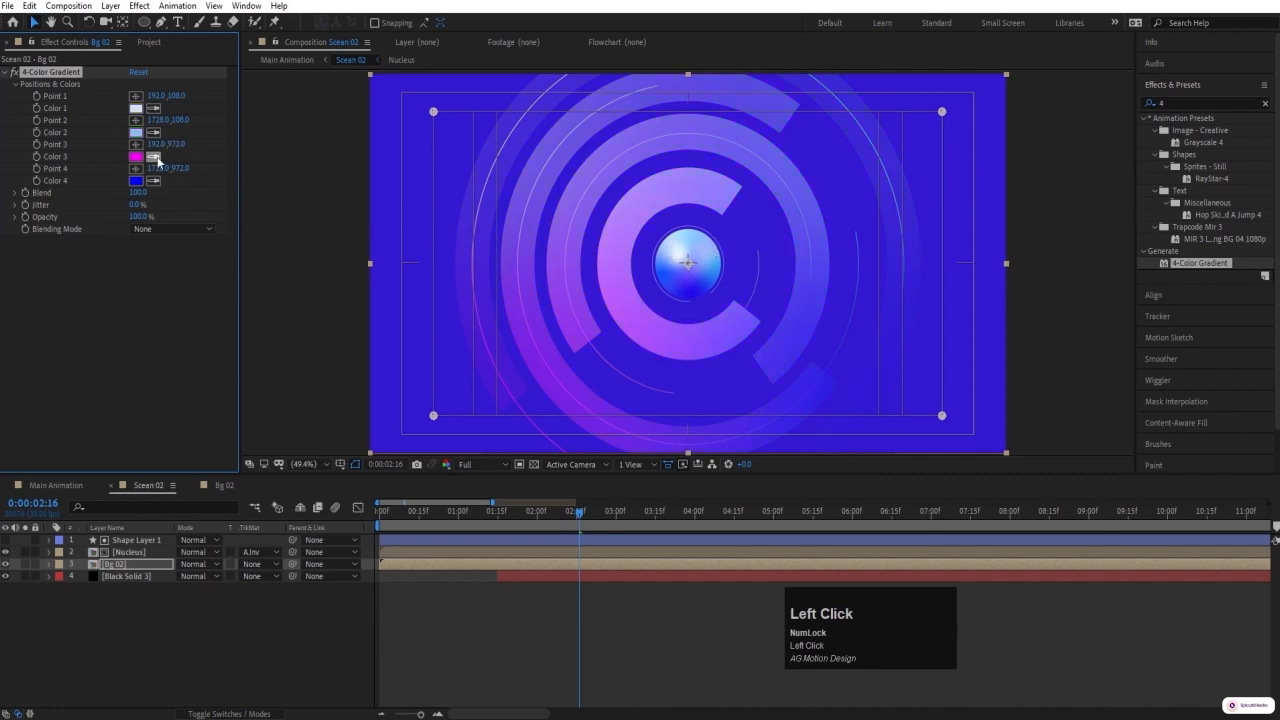
pyautogui.click(712, 277)
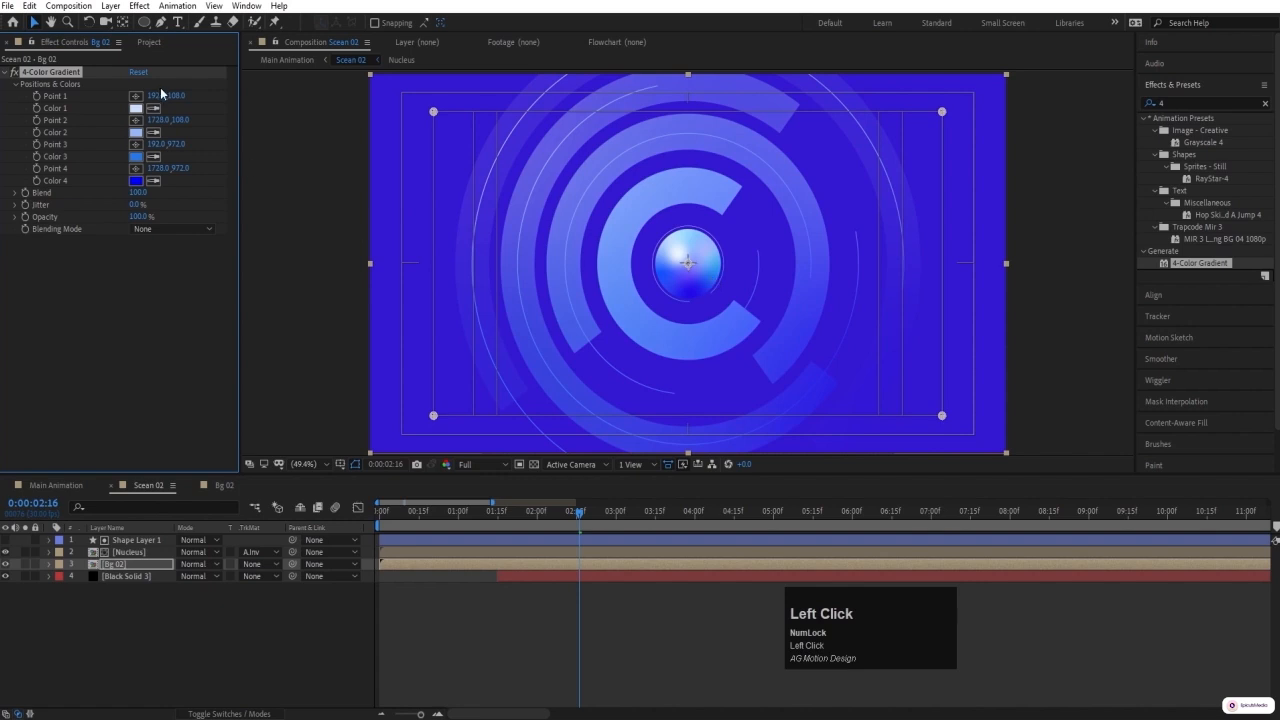
pyautogui.click(668, 283)
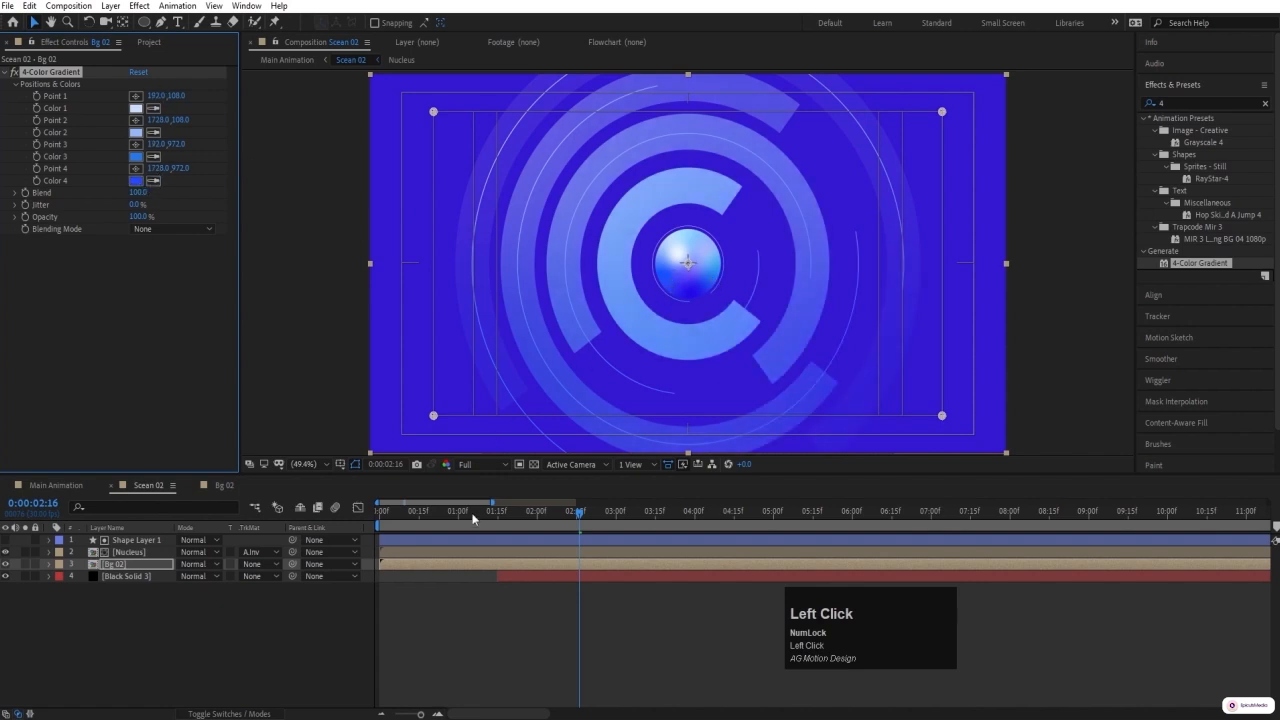
# - Return Scean 02 to its start, preview the transition into it in the Main Animation composition, and save the project
pyautogui.moveTo(473, 517); pyautogui.dragTo(317, 523)
pyautogui.click(56, 485)
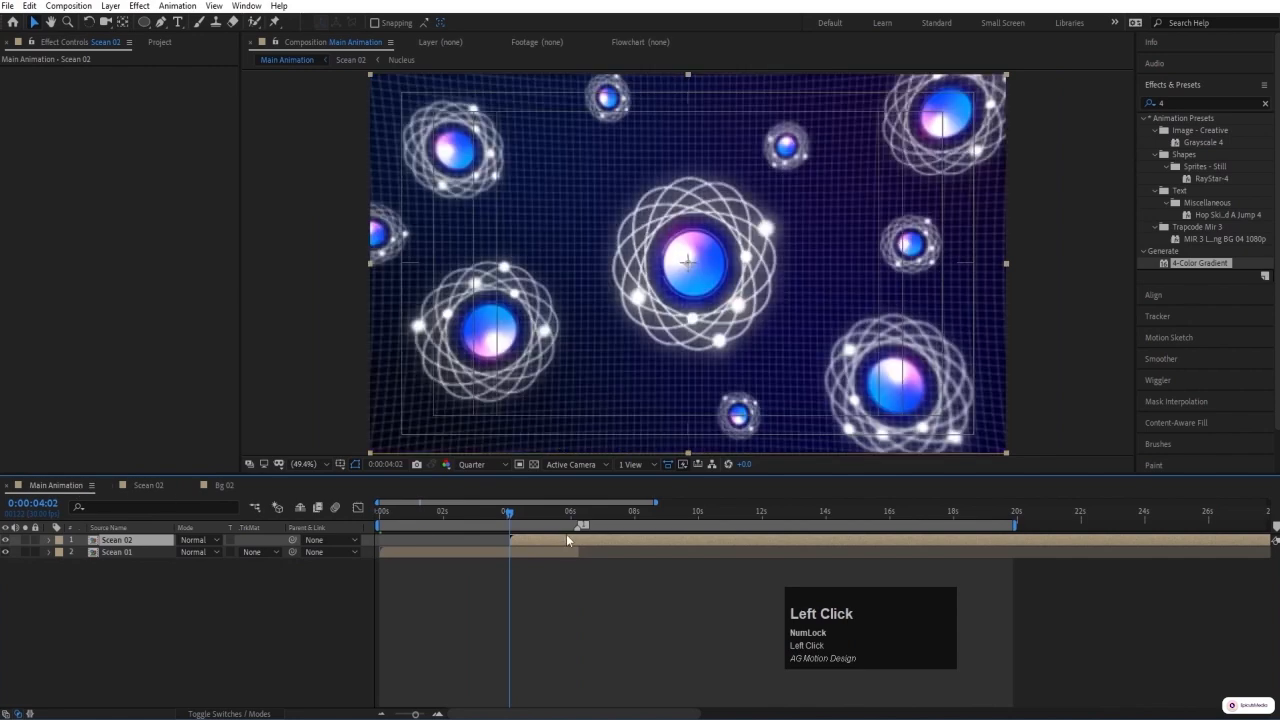
pyautogui.press('space')
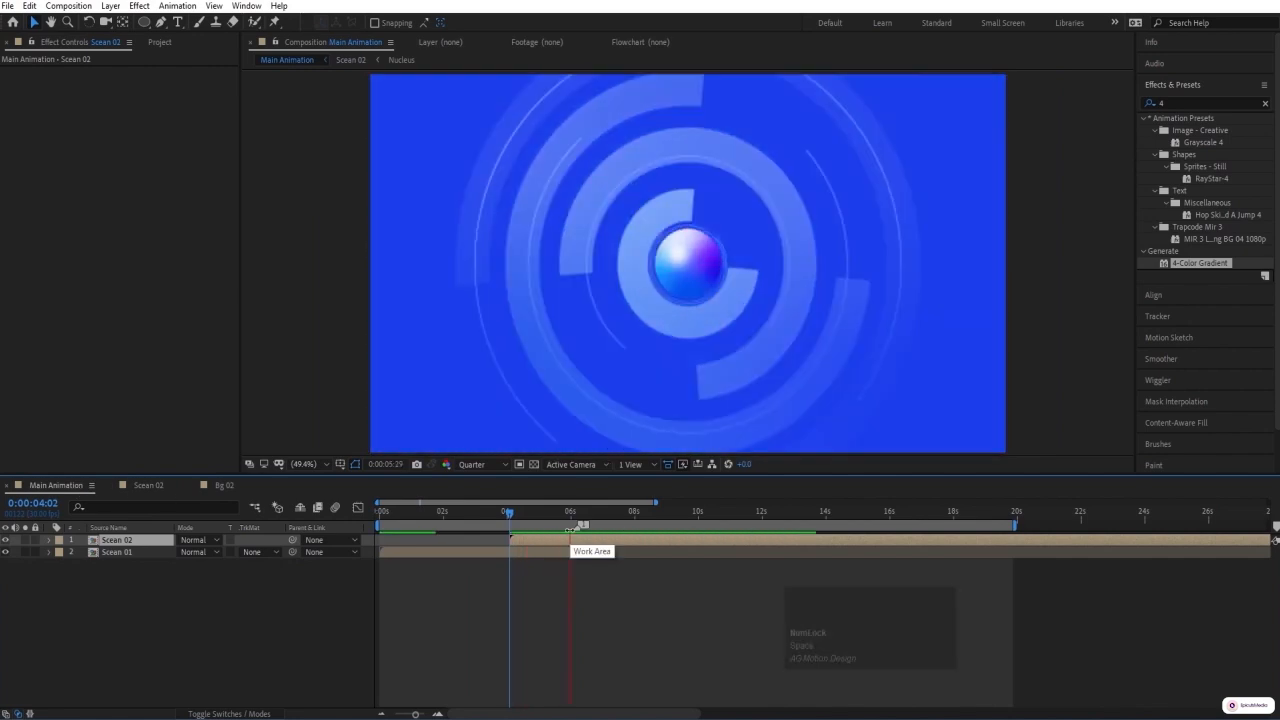
pyautogui.press('space')
pyautogui.press('ctrl')
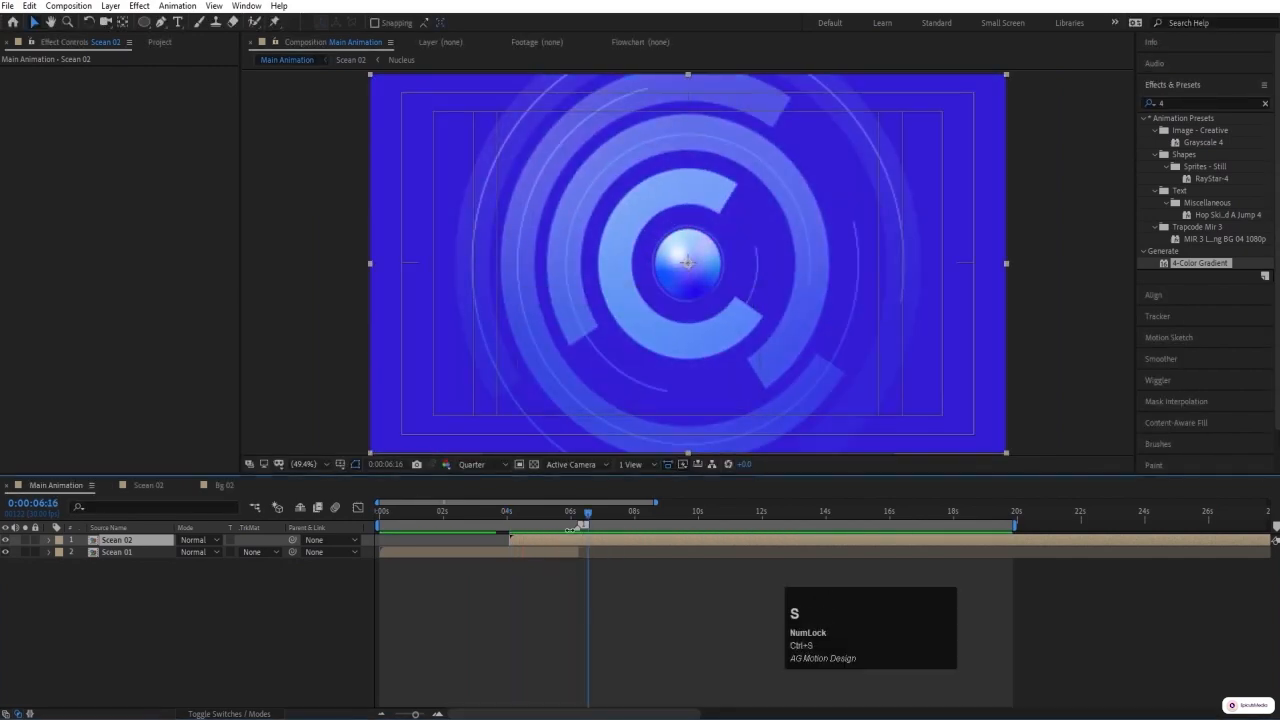
# - Replay Main Animation from near its beginning and again from about 4 seconds through the ring background, saving the project
pyautogui.press('space')
pyautogui.moveTo(529, 515); pyautogui.dragTo(388, 519)
pyautogui.press('space')
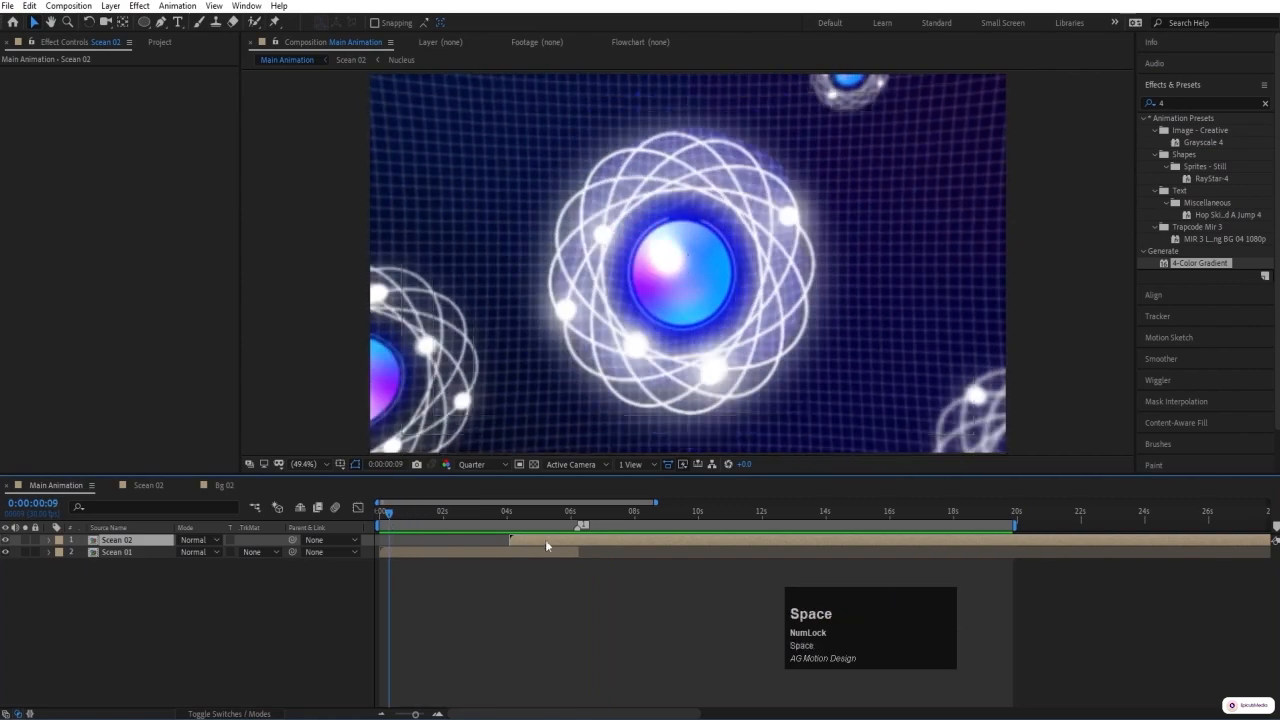
pyautogui.click(508, 511)
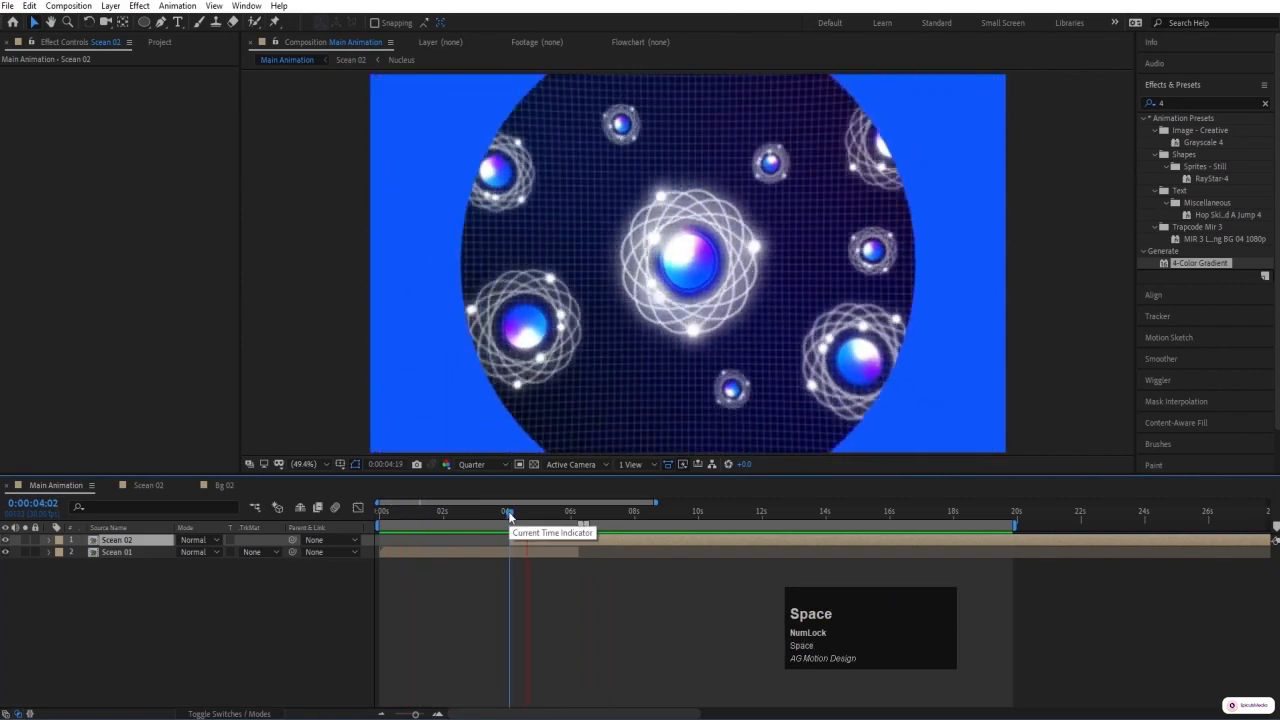
pyautogui.press('space')
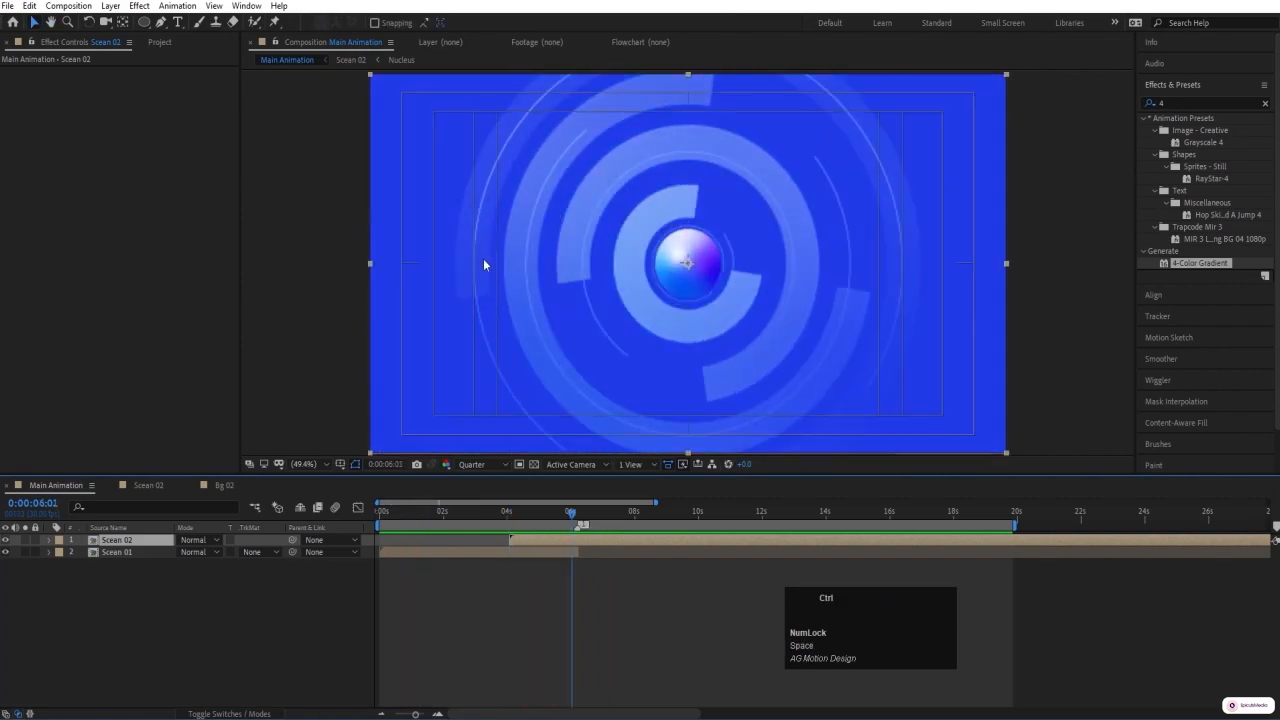
pyautogui.hotkey('ctrl', 's')
pyautogui.press('space')
pyautogui.press('space')
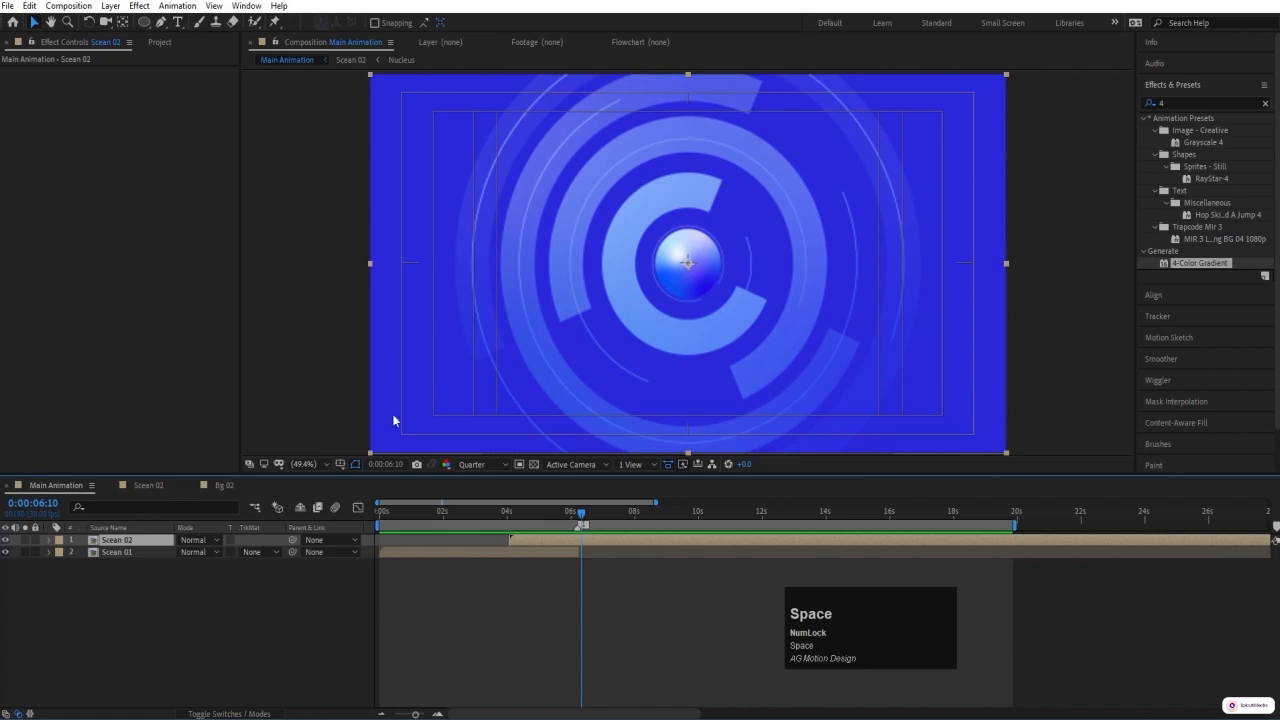
# - Create a new 1920 x 1080, 30 fps composition named Bg 03
pyautogui.click(240, 484)
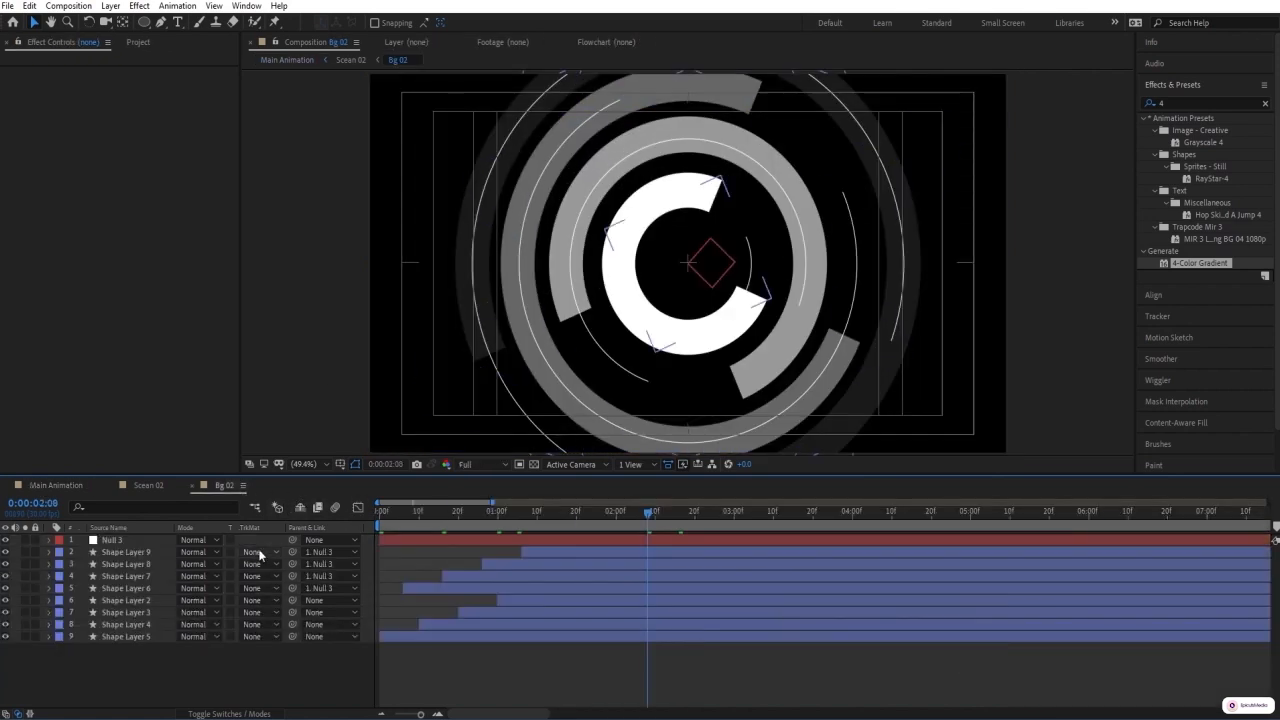
pyautogui.hotkey('ctrl', 'n')
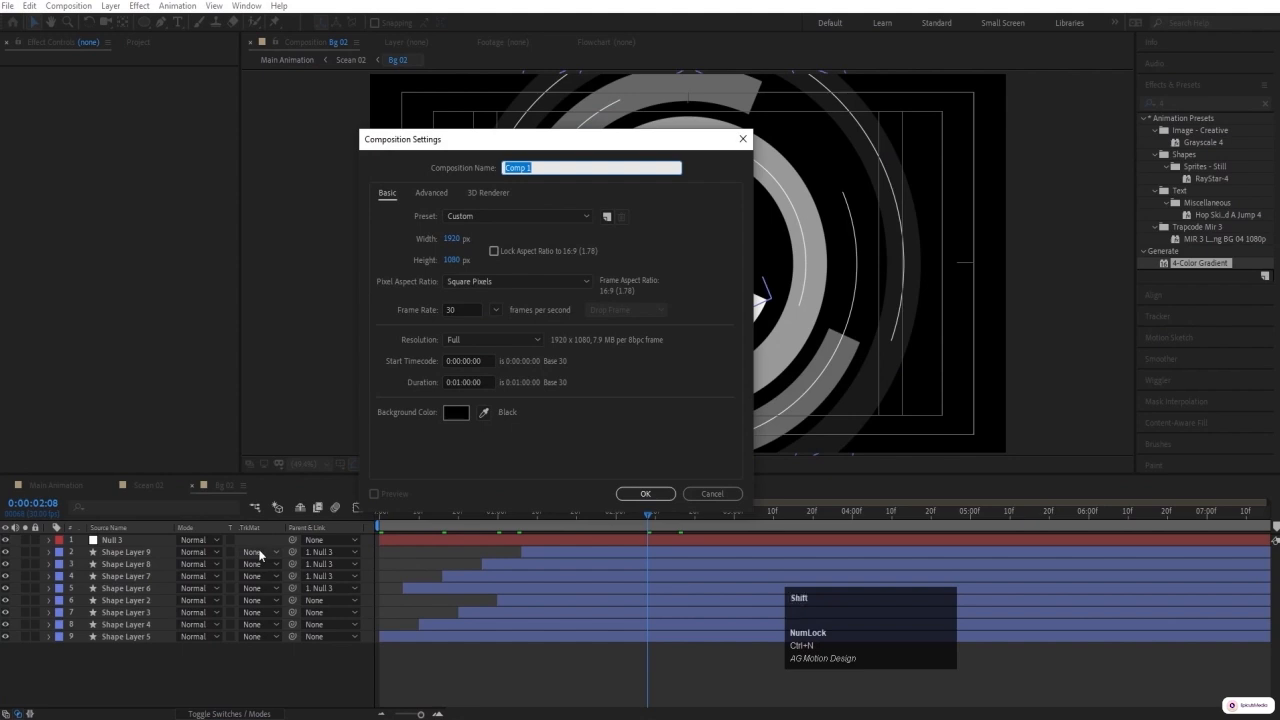
pyautogui.write('Bg 03')
pyautogui.press('Return')
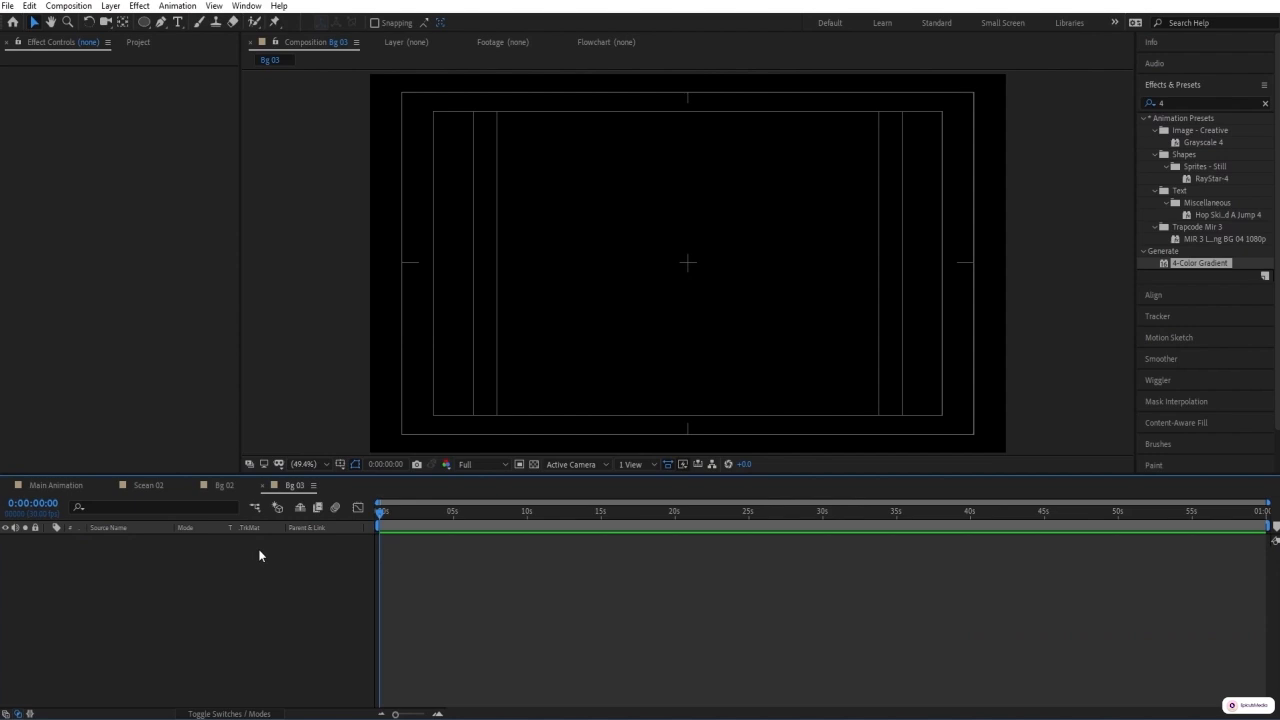
# - Create another composition named Line animation with the same settings and save the project
pyautogui.hotkey('ctrl', 'n')
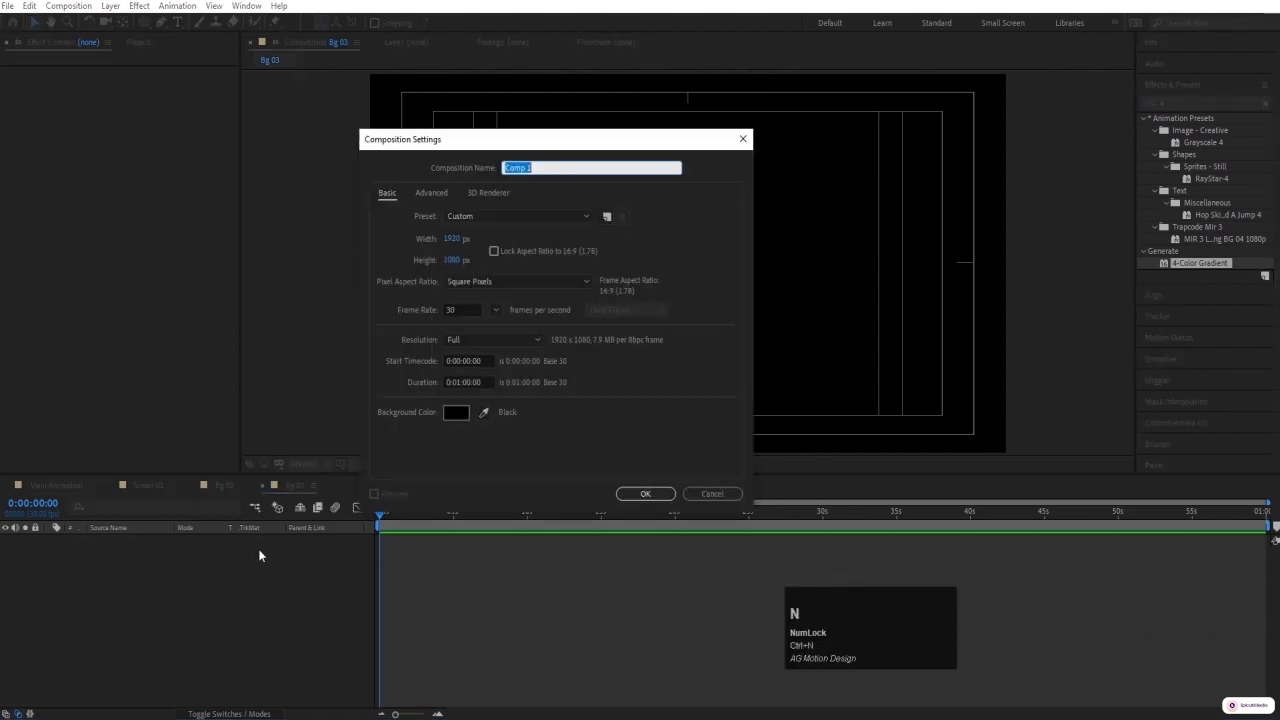
pyautogui.write('L')
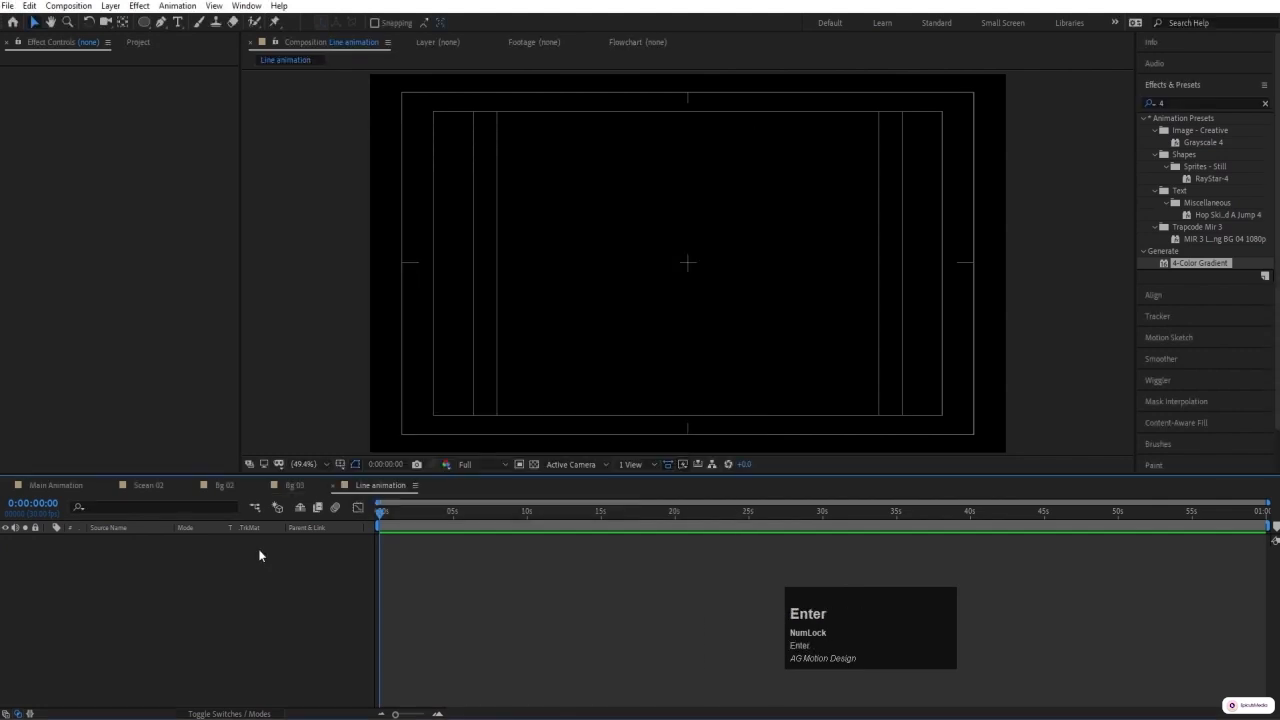
pyautogui.hotkey('ctrl', 's')
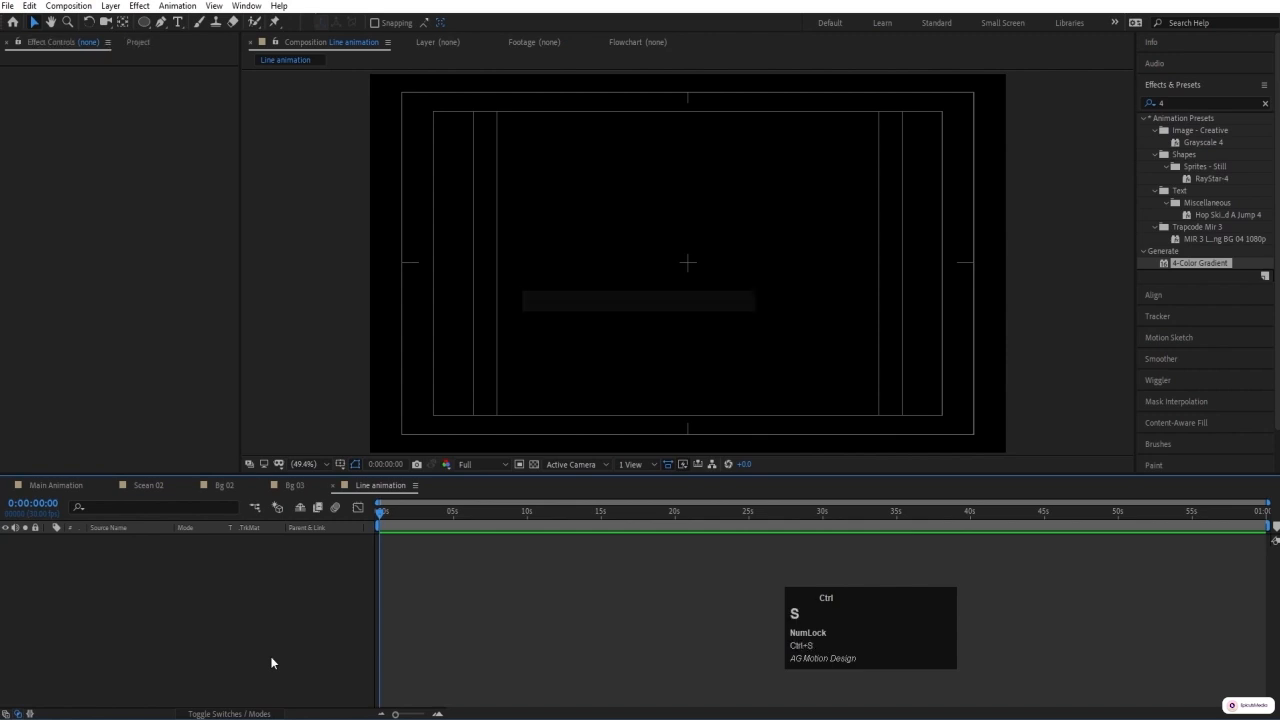
# - Draw a closed, self-crossing path of straight right-angled segments across the frame with the Pen tool, using a 2 px white stroke and no fill
pyautogui.click(161, 24)
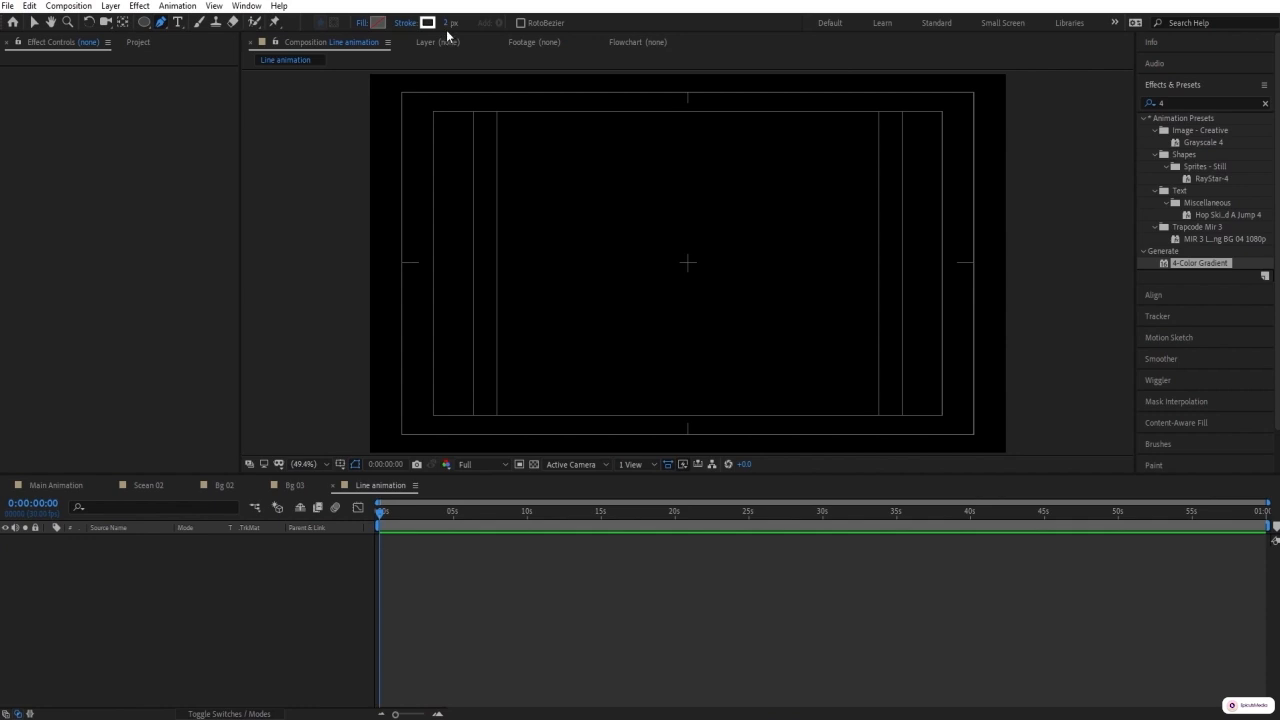
pyautogui.click(405, 404)
pyautogui.click(404, 247)
pyautogui.keyDown('shift'); pyautogui.click(556, 247); pyautogui.keyUp('shift')
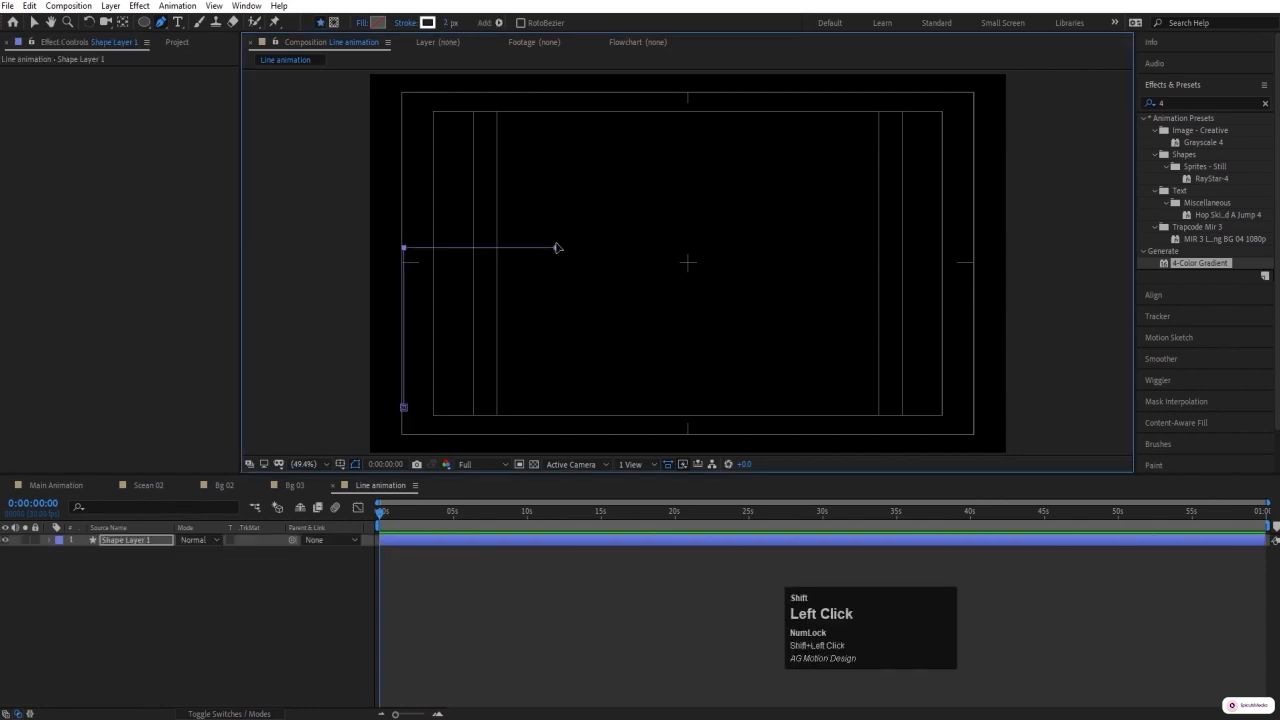
pyautogui.click(556, 345)
pyautogui.click(689, 345)
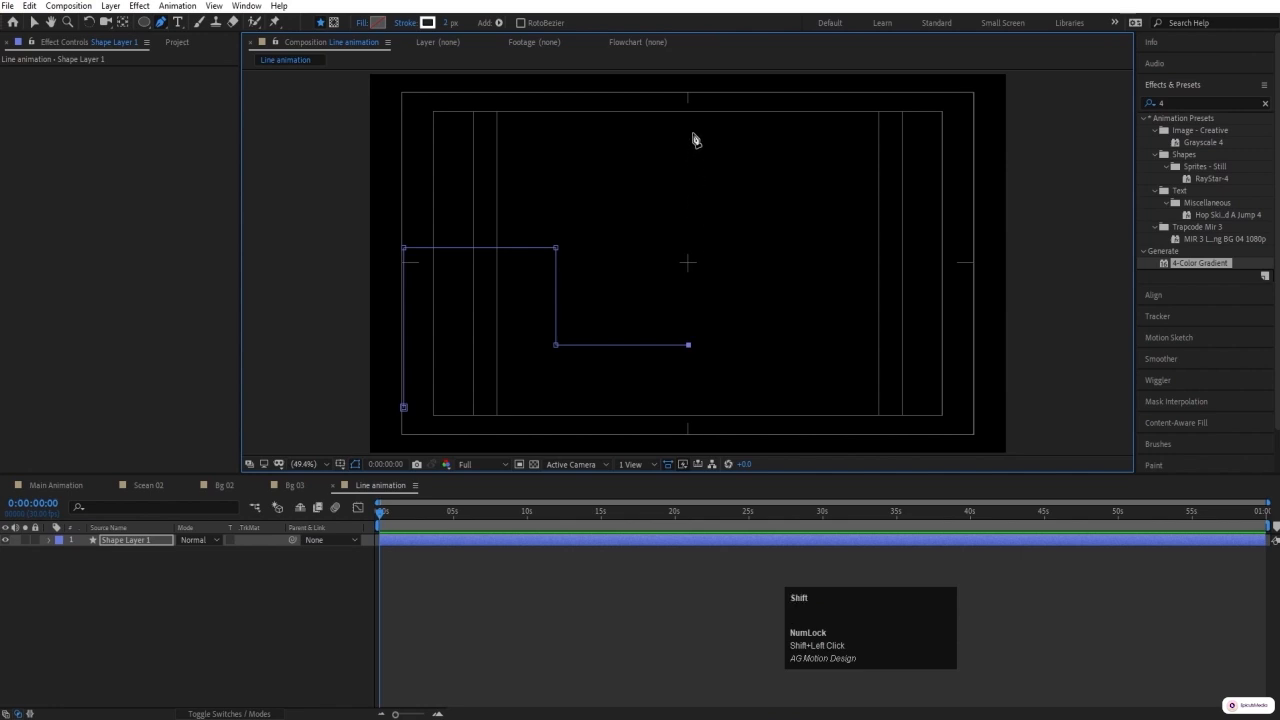
pyautogui.keyDown('shift'); pyautogui.click(688, 98); pyautogui.keyUp('shift')
pyautogui.keyDown('shift'); pyautogui.click(497, 98); pyautogui.keyUp('shift')
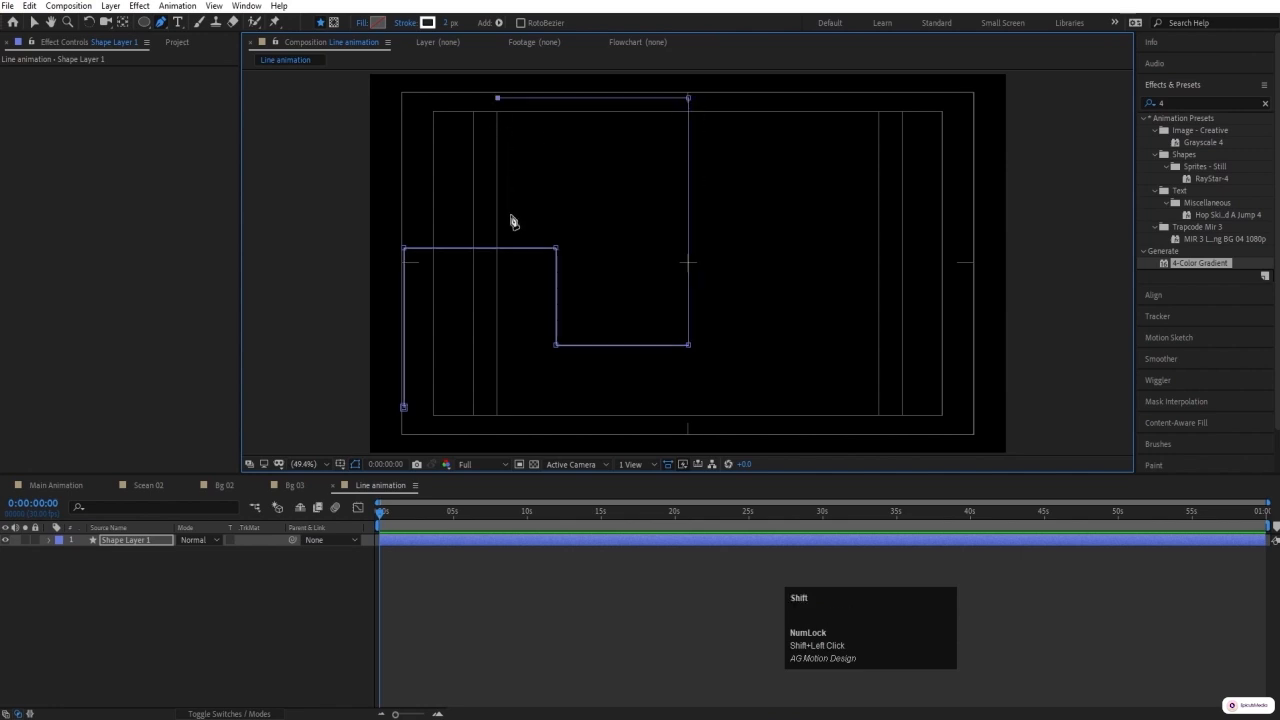
pyautogui.keyDown('shift'); pyautogui.click(497, 188); pyautogui.keyUp('shift')
pyautogui.keyDown('shift'); pyautogui.click(799, 188); pyautogui.keyUp('shift')
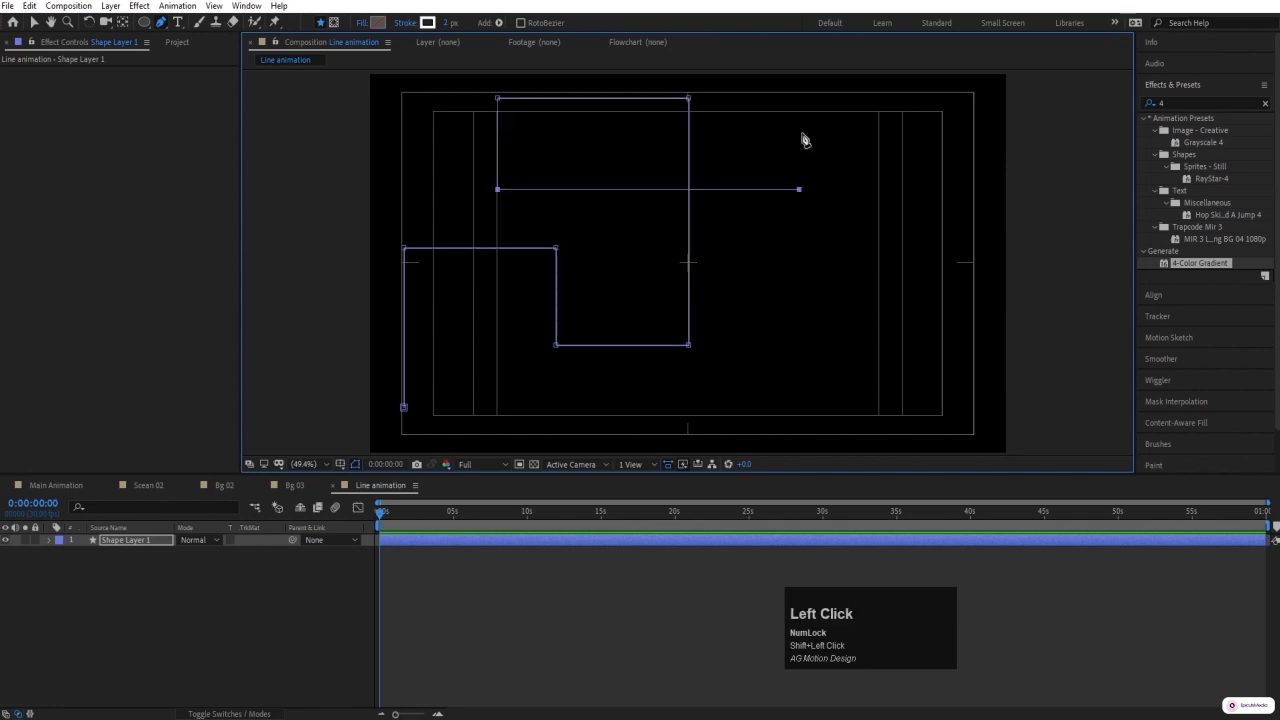
pyautogui.keyDown('shift'); pyautogui.click(799, 114); pyautogui.keyUp('shift')
pyautogui.keyDown('shift'); pyautogui.click(939, 114); pyautogui.keyUp('shift')
pyautogui.keyDown('shift'); pyautogui.click(939, 338); pyautogui.keyUp('shift')
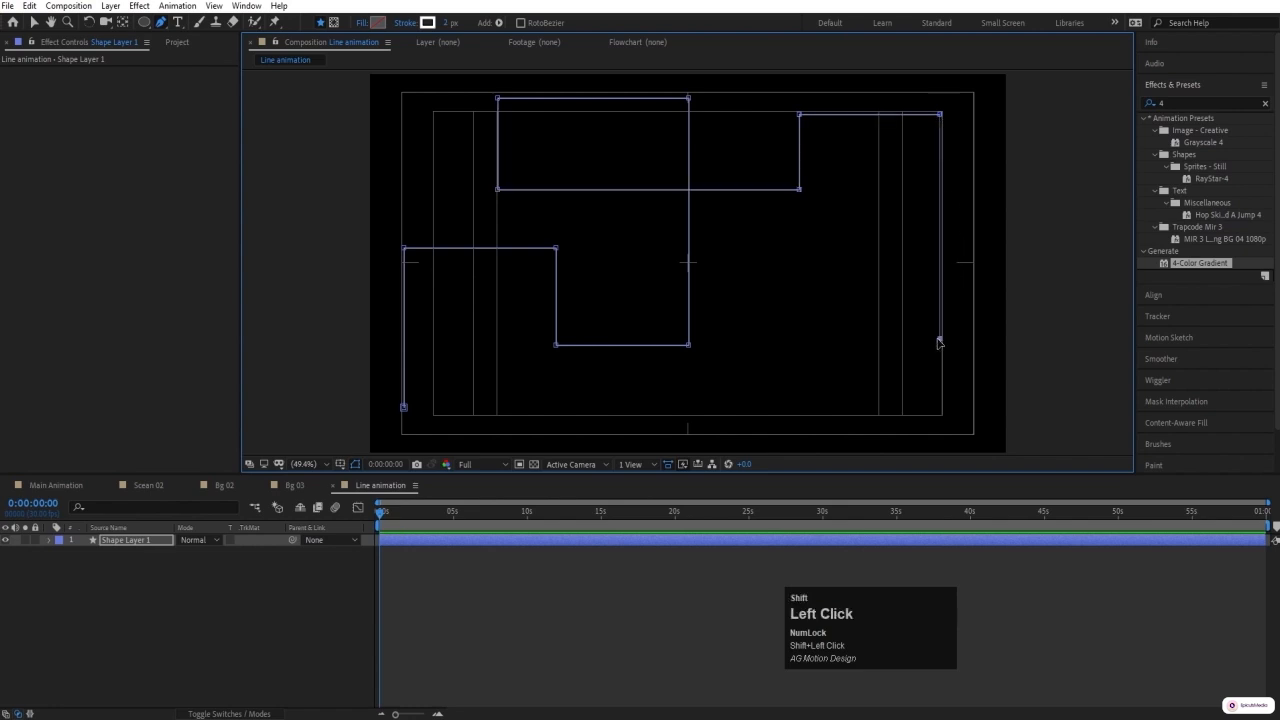
pyautogui.keyDown('shift'); pyautogui.click(749, 338); pyautogui.keyUp('shift')
pyautogui.keyDown('shift'); pyautogui.click(749, 239); pyautogui.keyUp('shift')
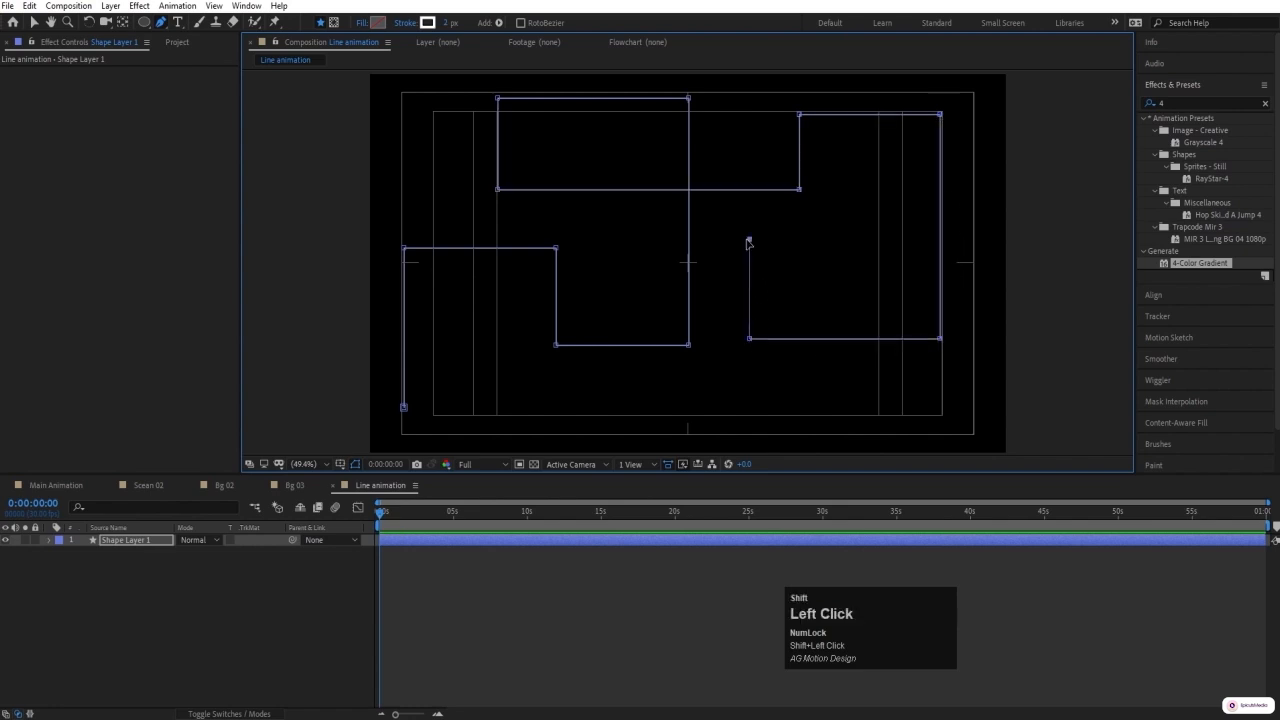
pyautogui.keyDown('shift'); pyautogui.click(619, 239); pyautogui.keyUp('shift')
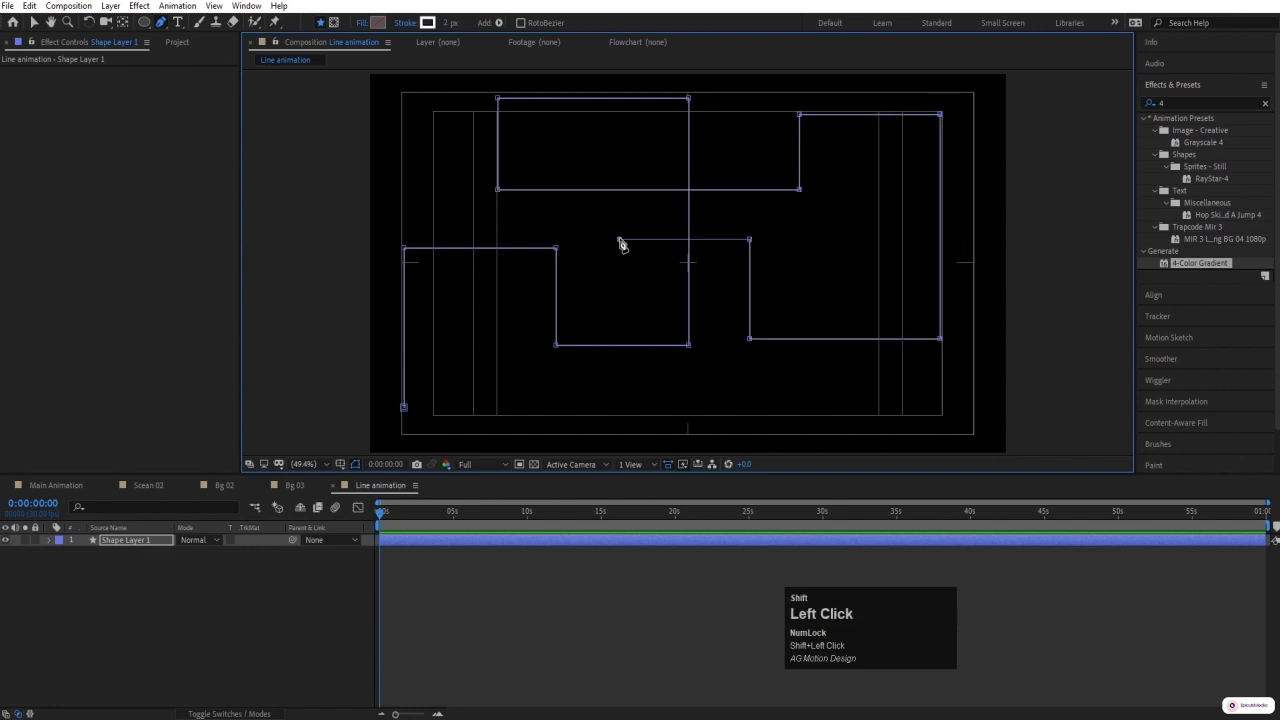
pyautogui.keyDown('shift'); pyautogui.click(616, 409); pyautogui.keyUp('shift')
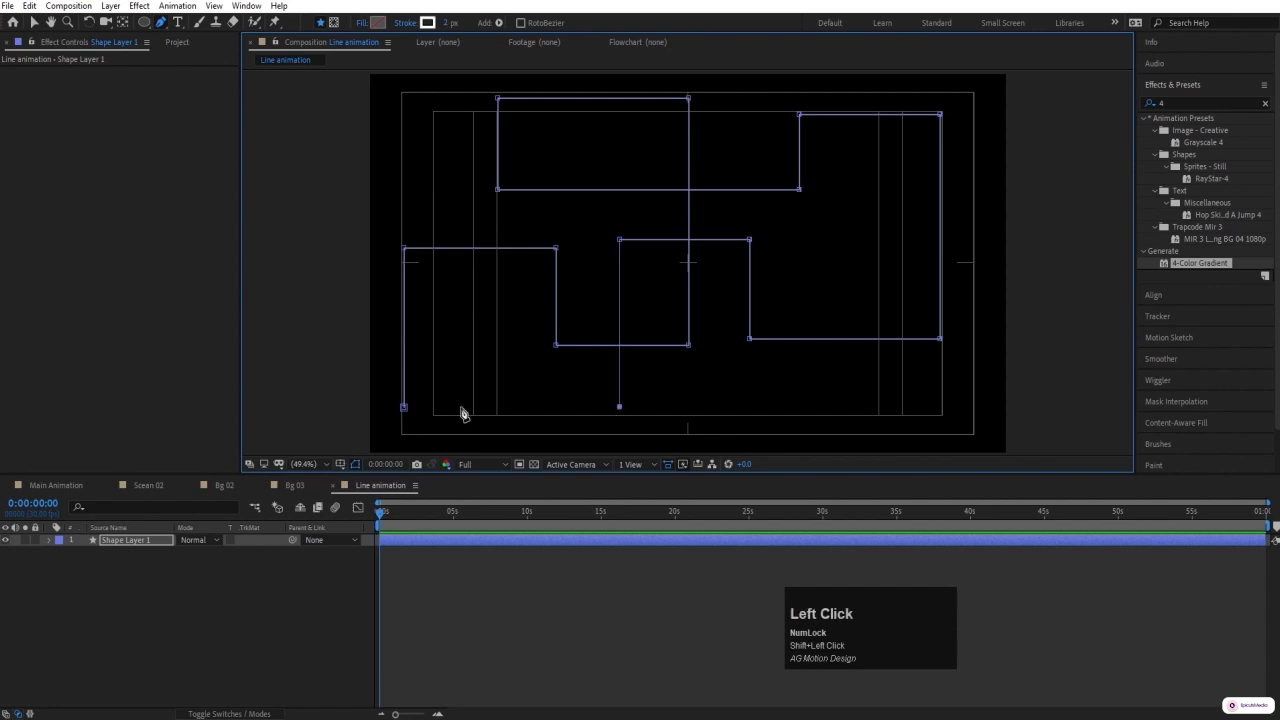
pyautogui.click(404, 408)
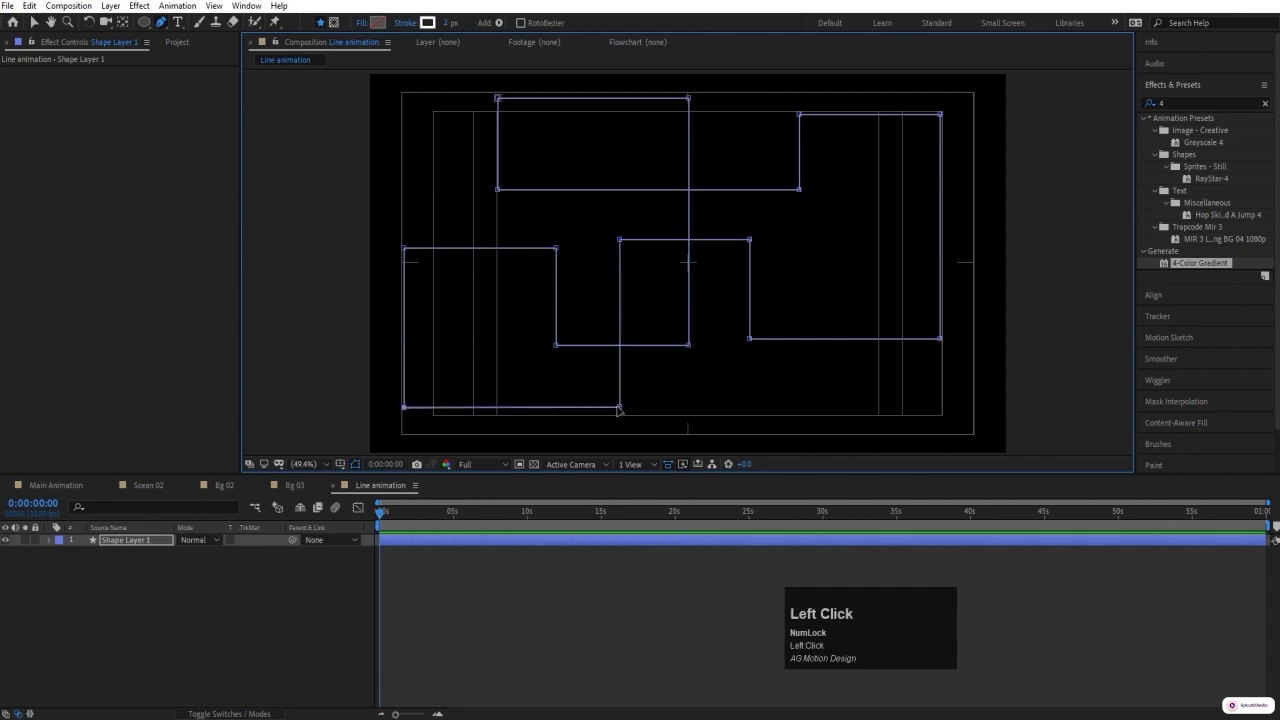
# - Nudge the path's last vertex, at the lower middle of the frame, slightly down and deselect the layer
pyautogui.press('Down')
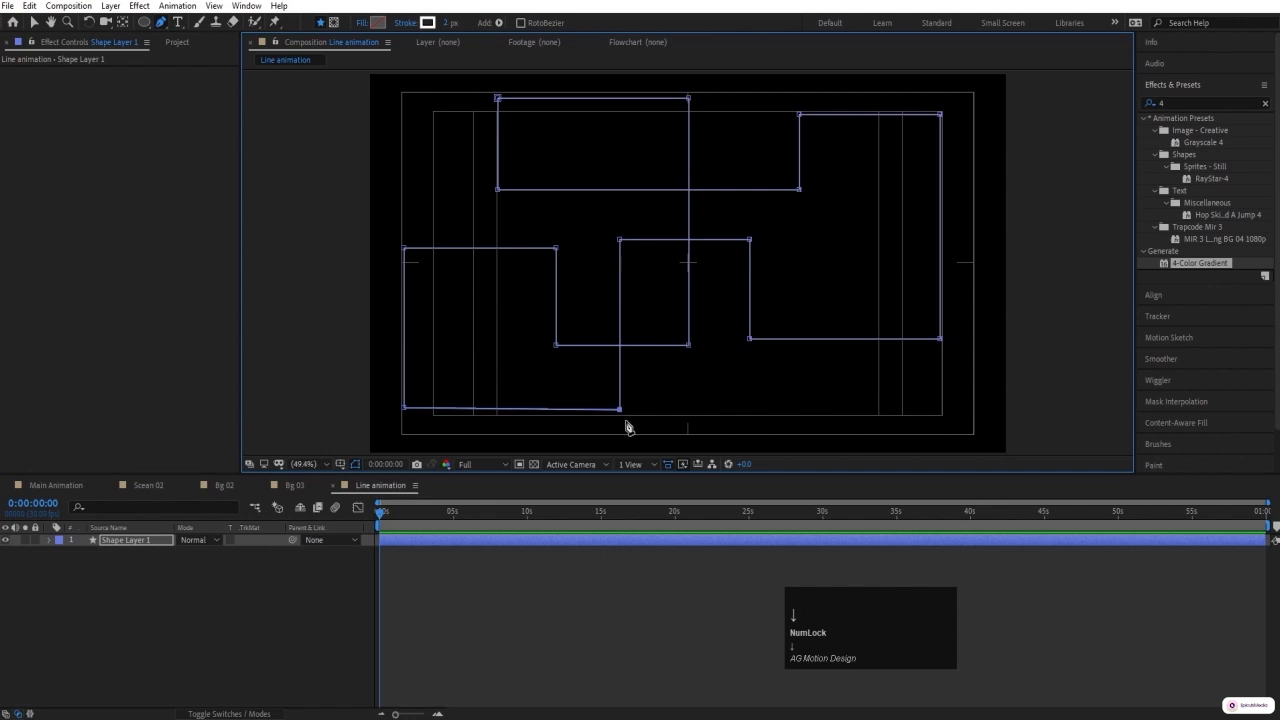
pyautogui.click(325, 583)
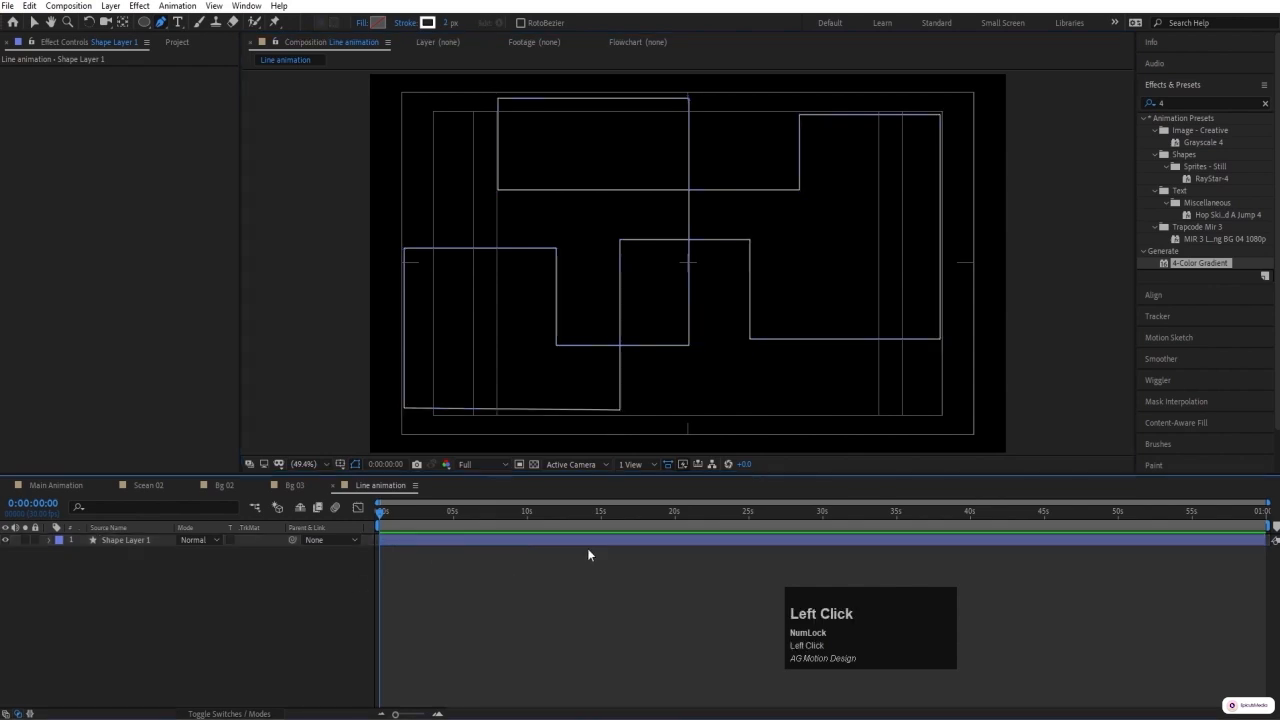
pyautogui.click(131, 572)
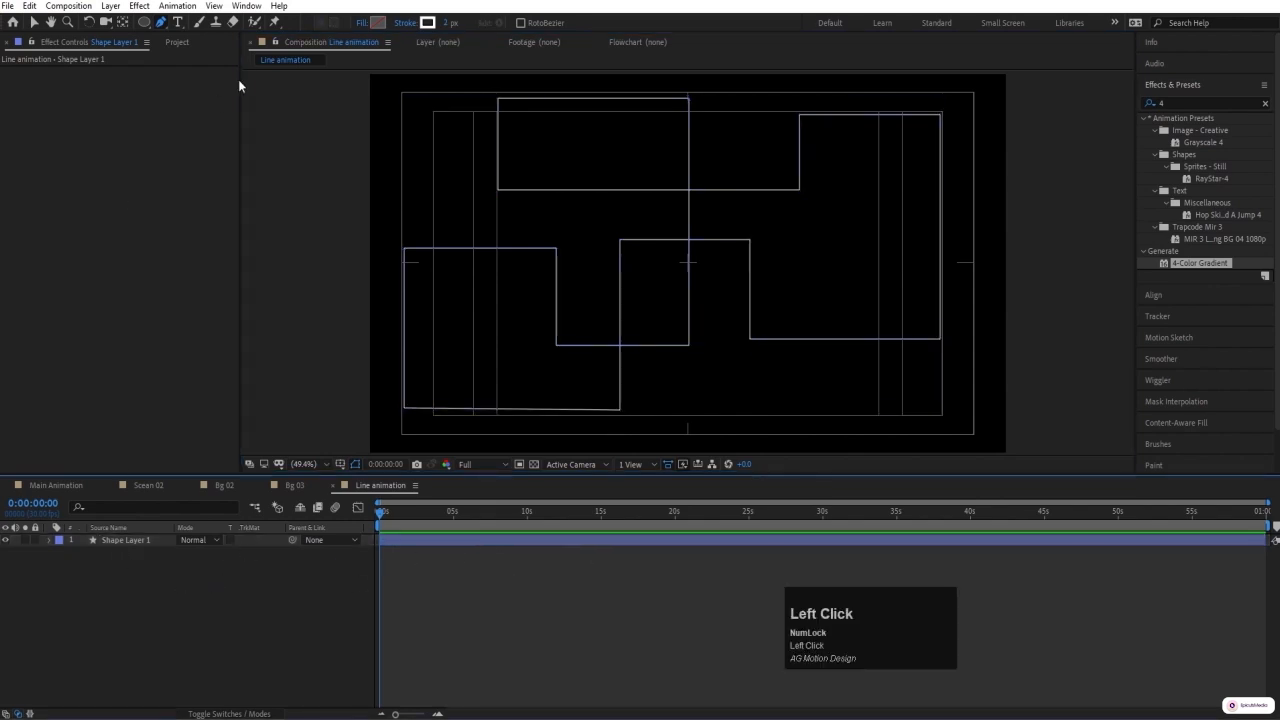
# - Set the shape fill color to white (ffffff) and the stroke to None for the next shape
pyautogui.click(377, 22)
pyautogui.write('ffffff')
pyautogui.press('Return')
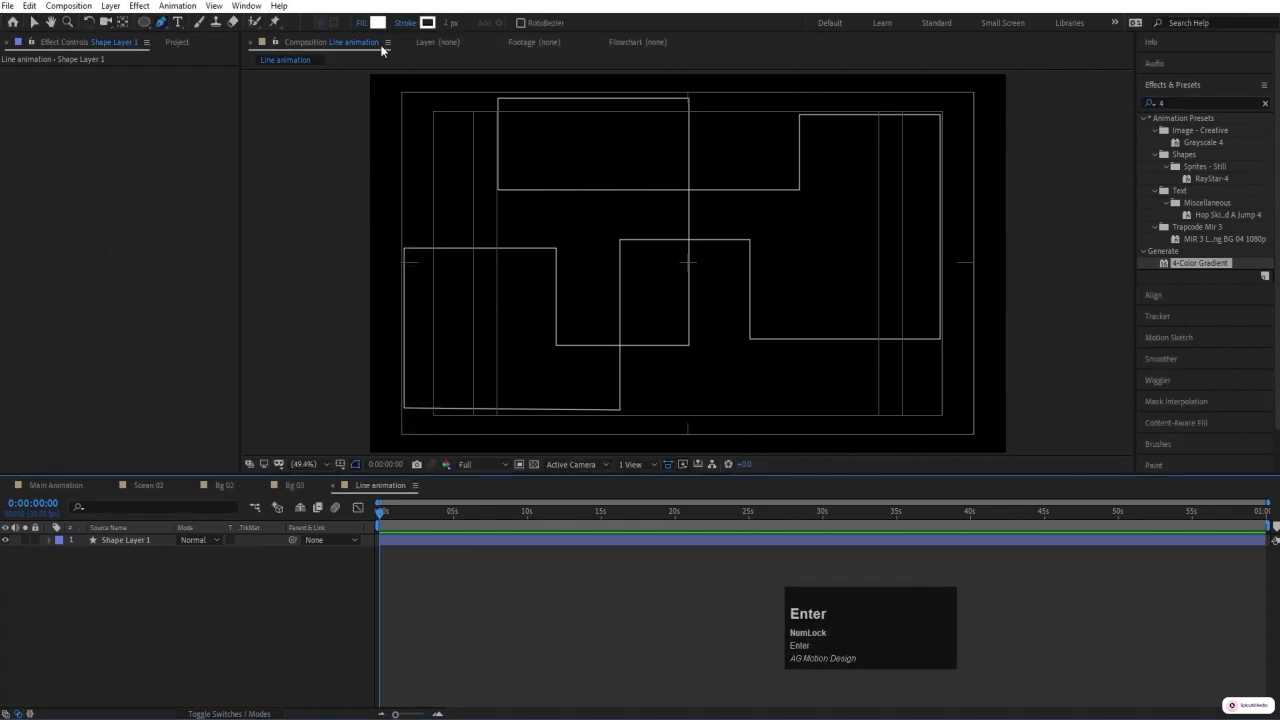
pyautogui.click(404, 24)
pyautogui.click(573, 320)
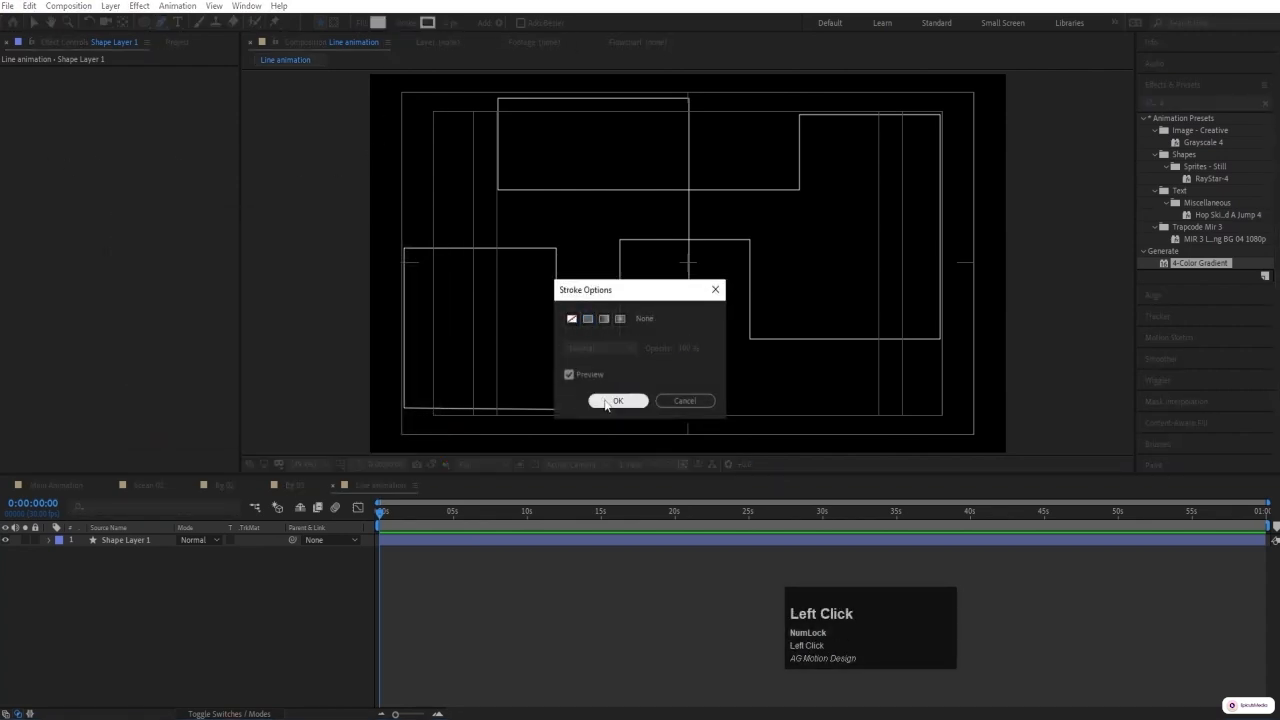
pyautogui.click(617, 400)
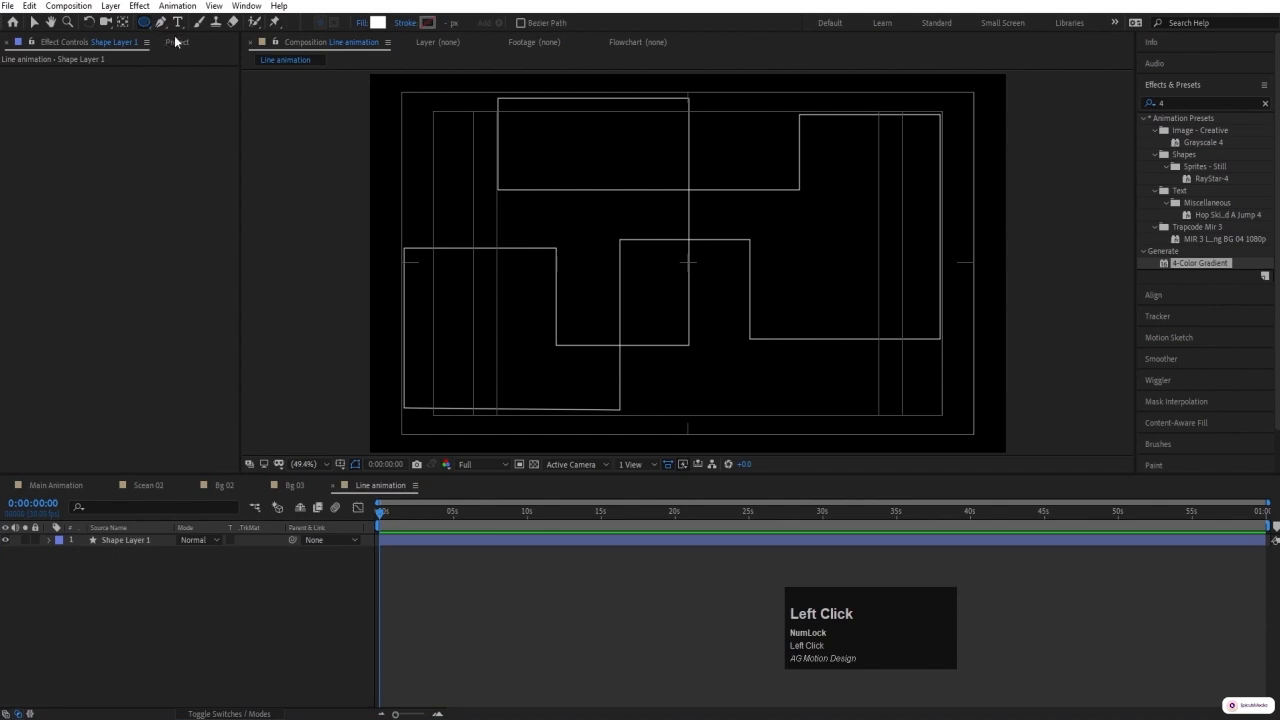
# - Draw a tiny white circle on the central vertical line as a new shape layer and center its anchor point on it
pyautogui.moveTo(689, 176); pyautogui.dragTo(690, 182)
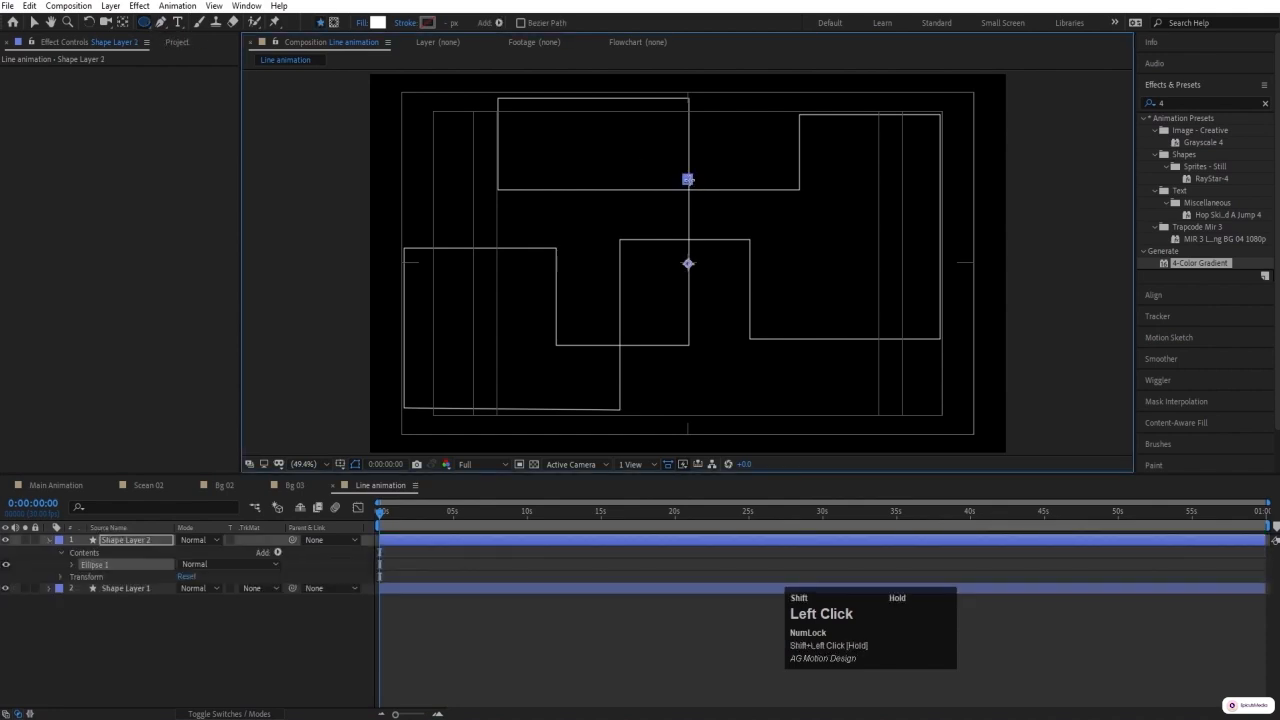
pyautogui.click(155, 578)
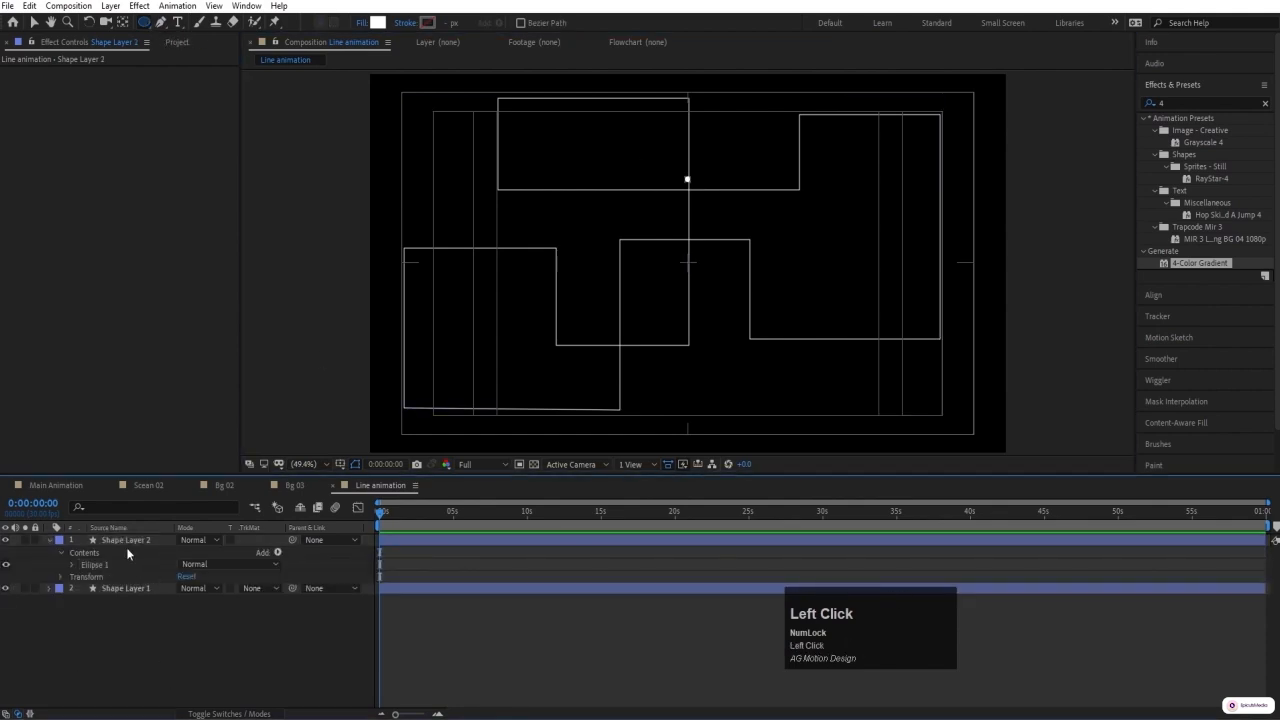
pyautogui.click(123, 541)
pyautogui.hotkey('ctrl', 'alt', 'Home')
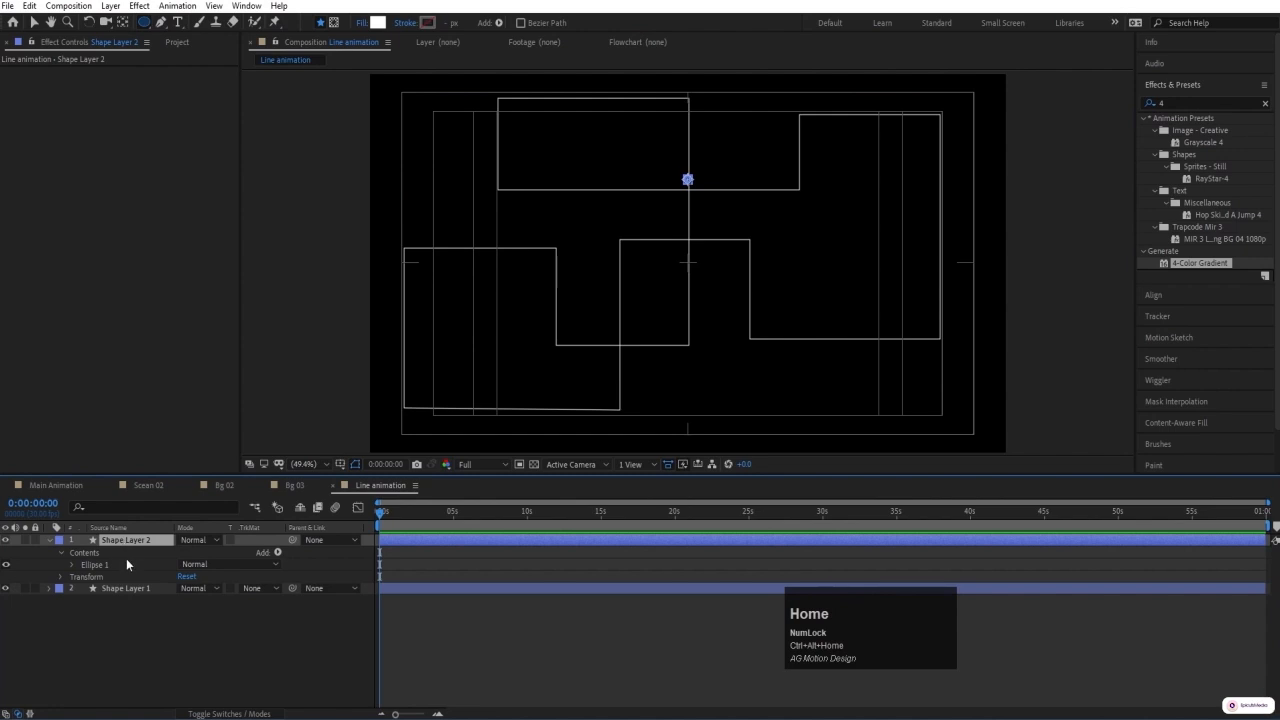
# - Keyframe the Path property of Shape Layer 1's angular line at 0 s and copy that keyframe
pyautogui.click(124, 588)
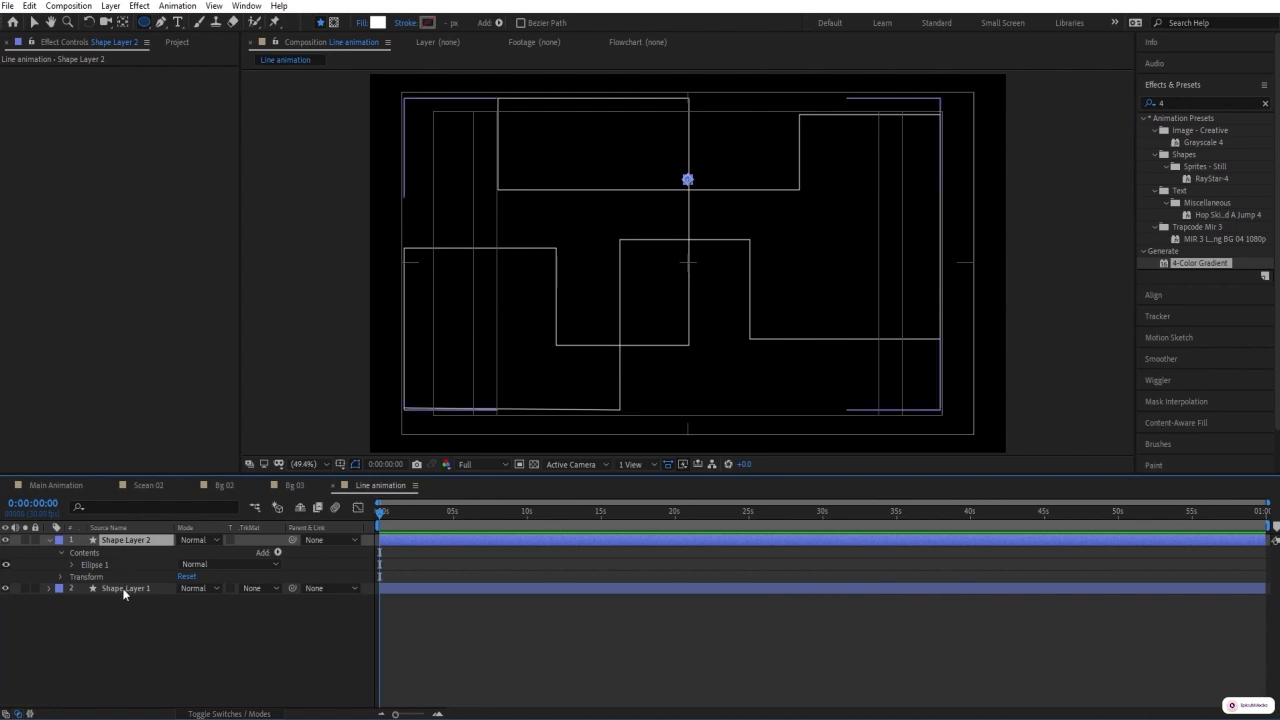
pyautogui.click(49, 589)
pyautogui.click(60, 602)
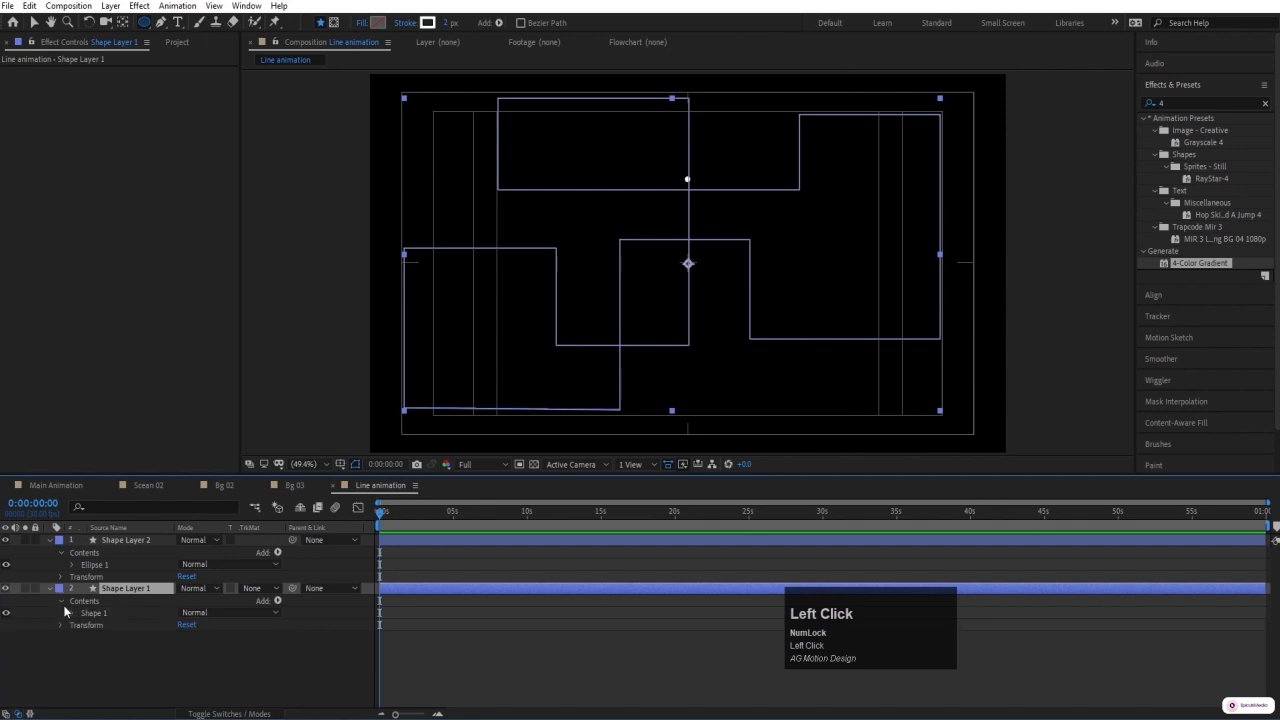
pyautogui.click(72, 613)
pyautogui.click(84, 625)
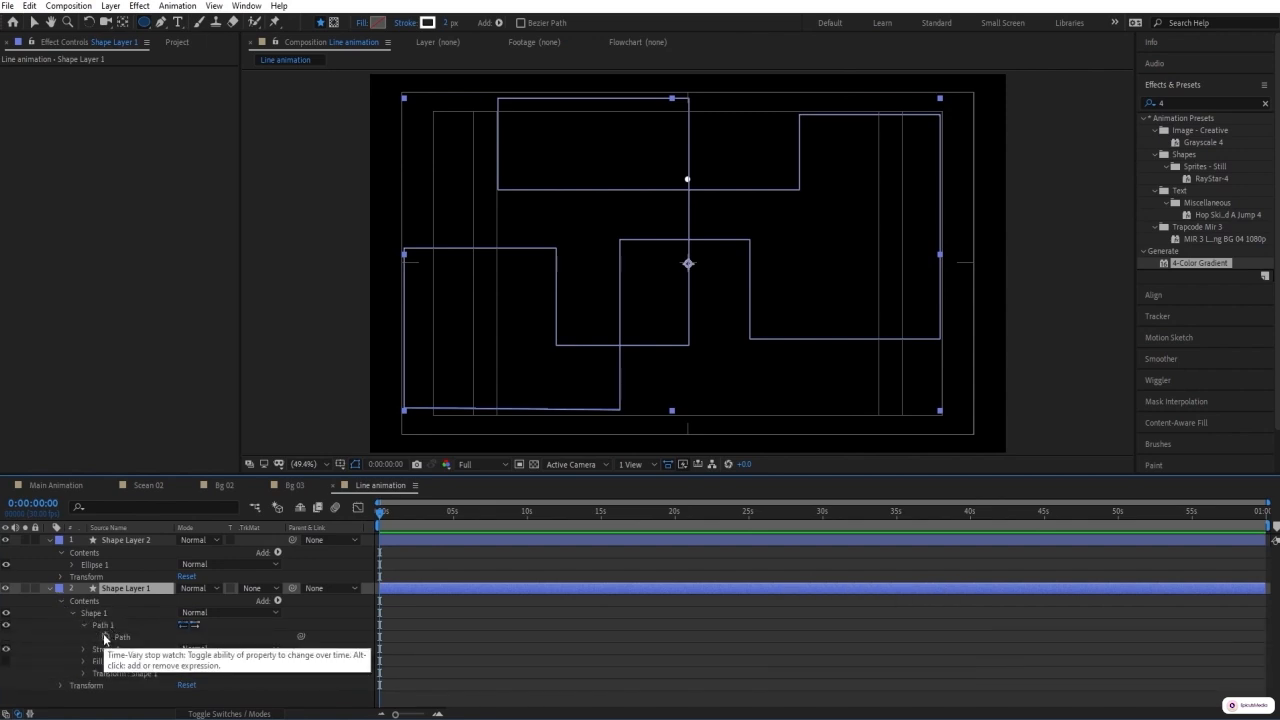
pyautogui.click(104, 637)
pyautogui.click(421, 654)
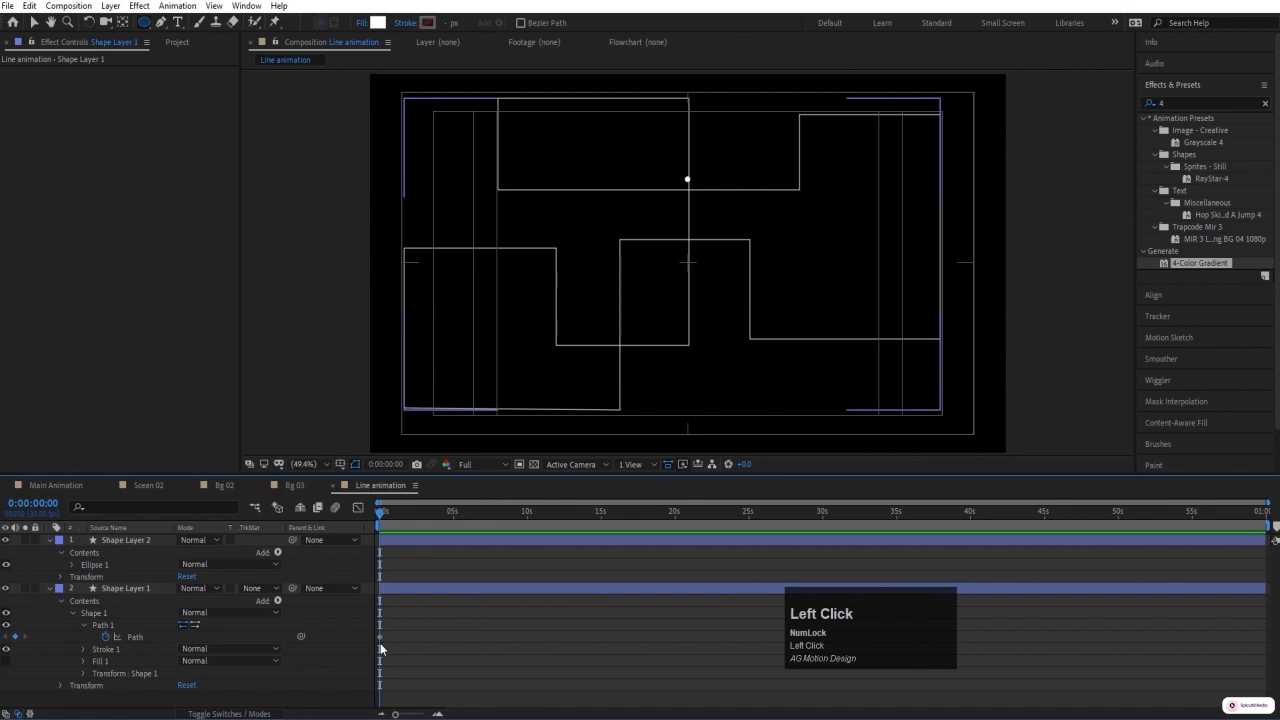
pyautogui.click(380, 637)
pyautogui.hotkey('ctrl', 'c')
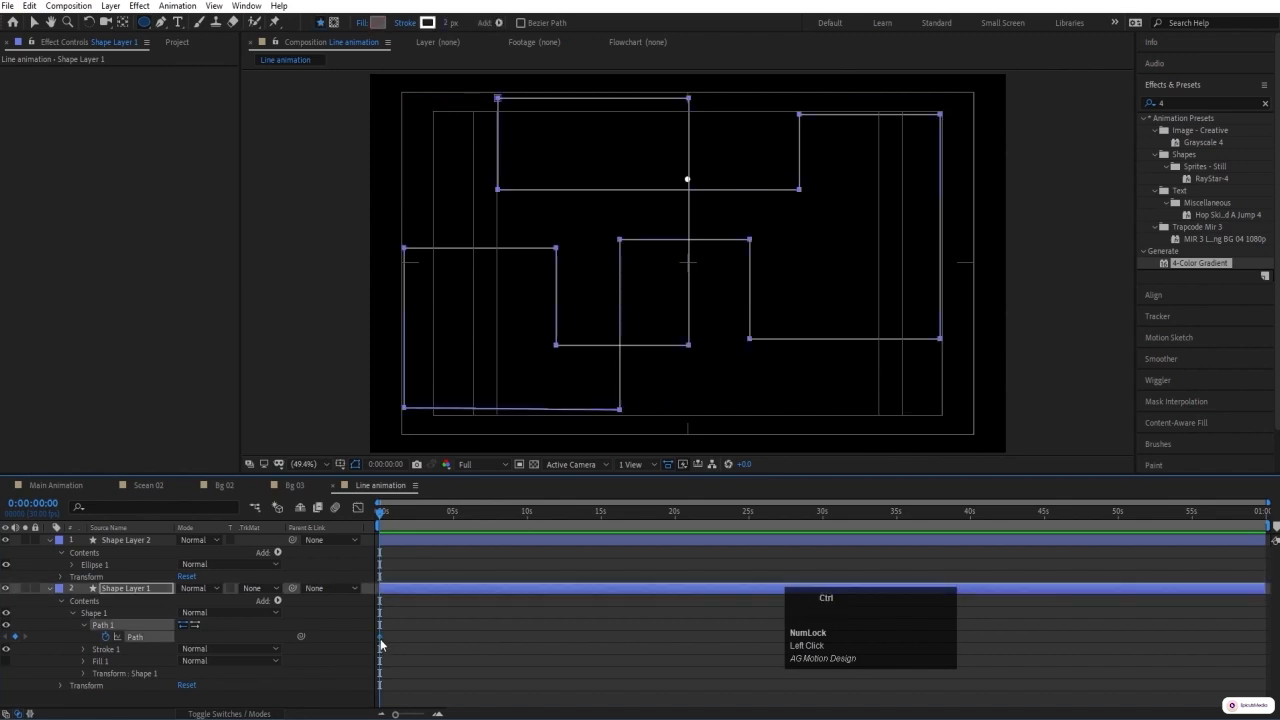
# - Paste the copied path keyframe into the Position property of the circle's Shape Layer 2 so it follows the line
pyautogui.click(137, 540)
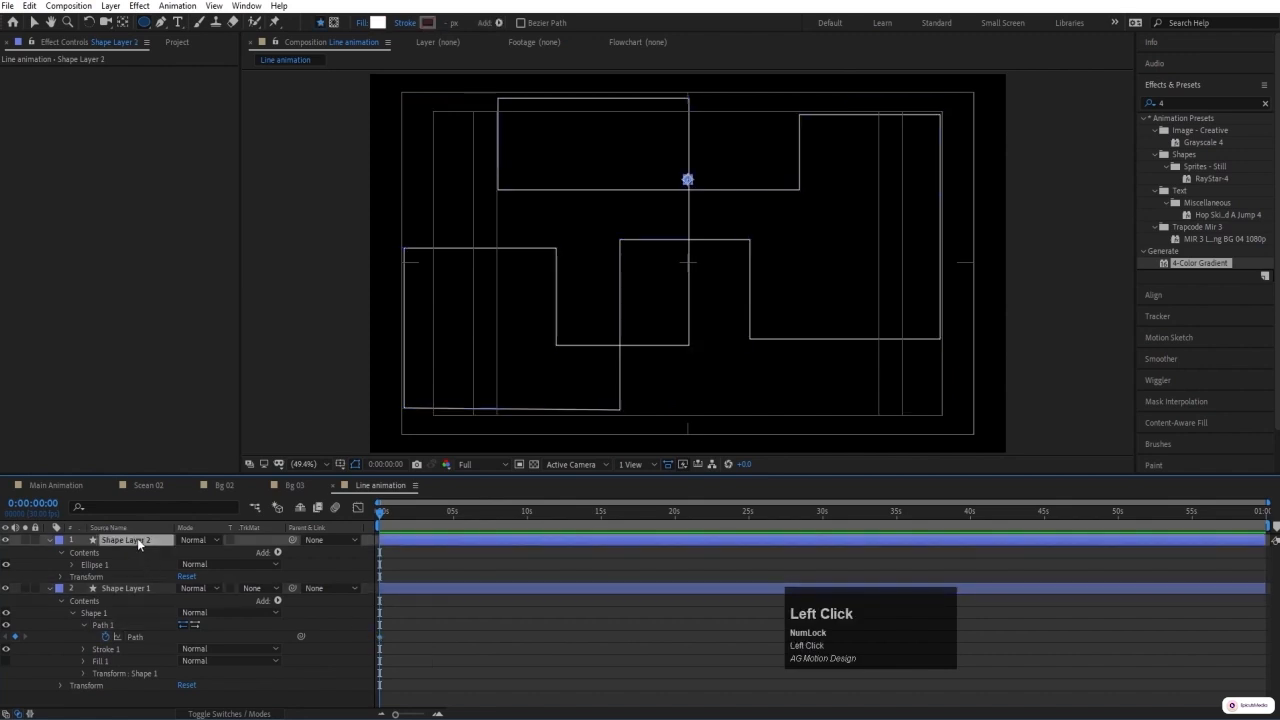
pyautogui.press('p')
pyautogui.click(110, 552)
pyautogui.hotkey('ctrl', 'v')
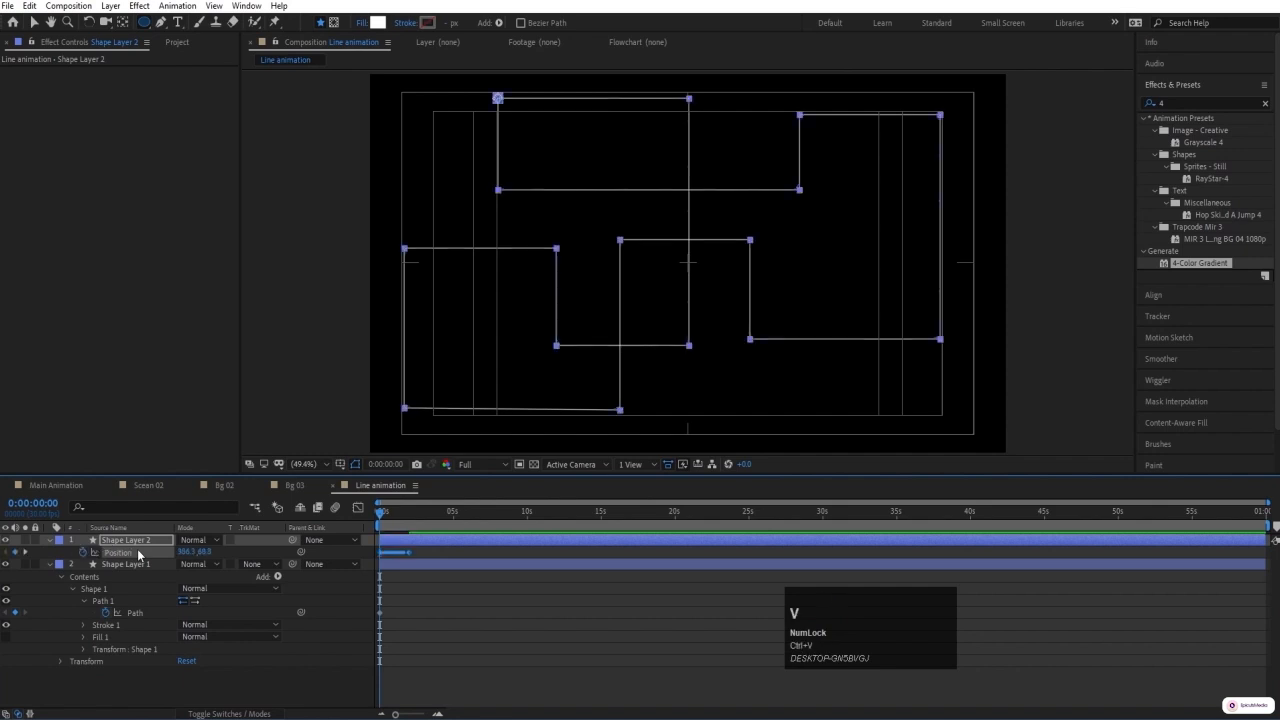
pyautogui.press('u')
pyautogui.press('u')
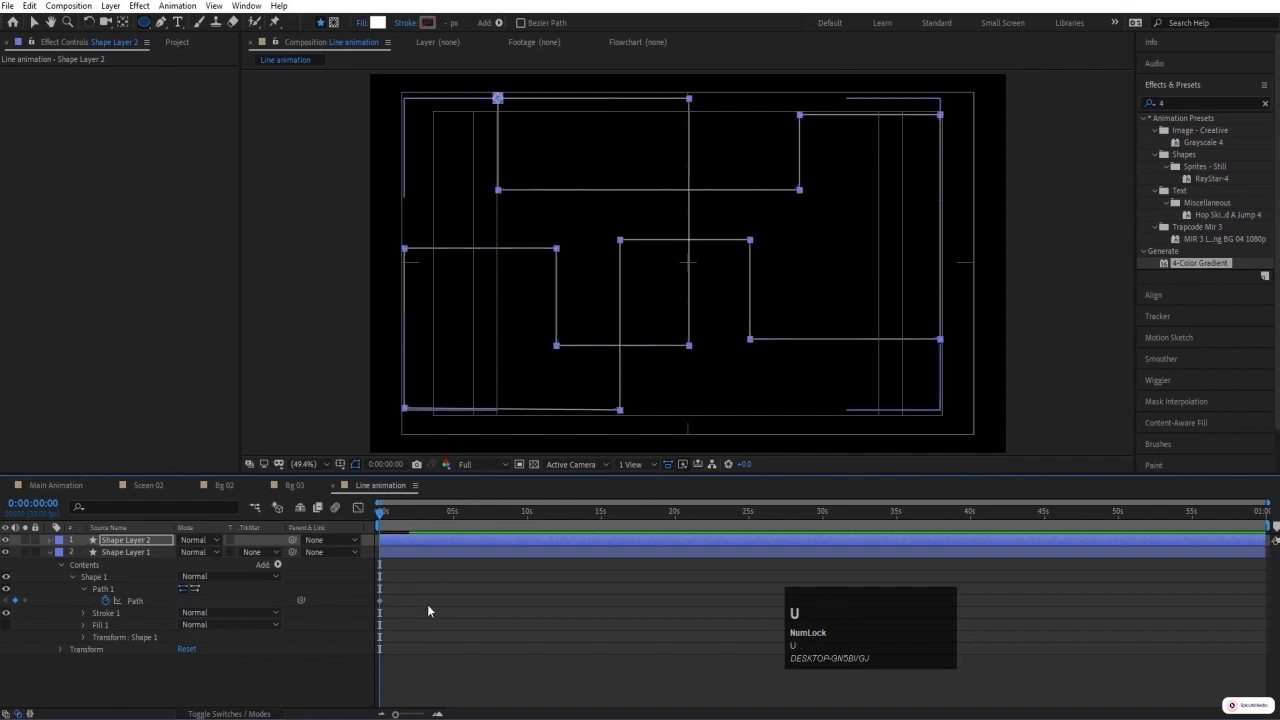
# - Preview the circle travelling along the line and return to the start of the timeline
pyautogui.press('space')
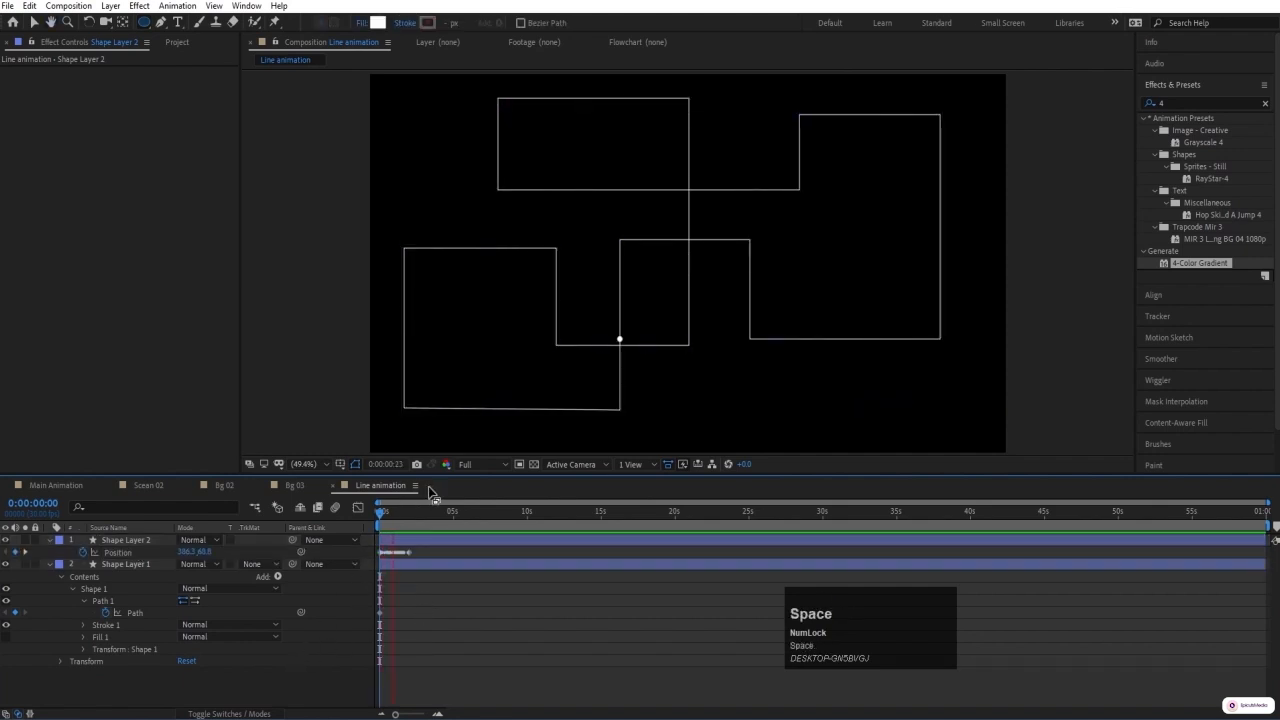
pyautogui.press('space')
pyautogui.click(383, 510)
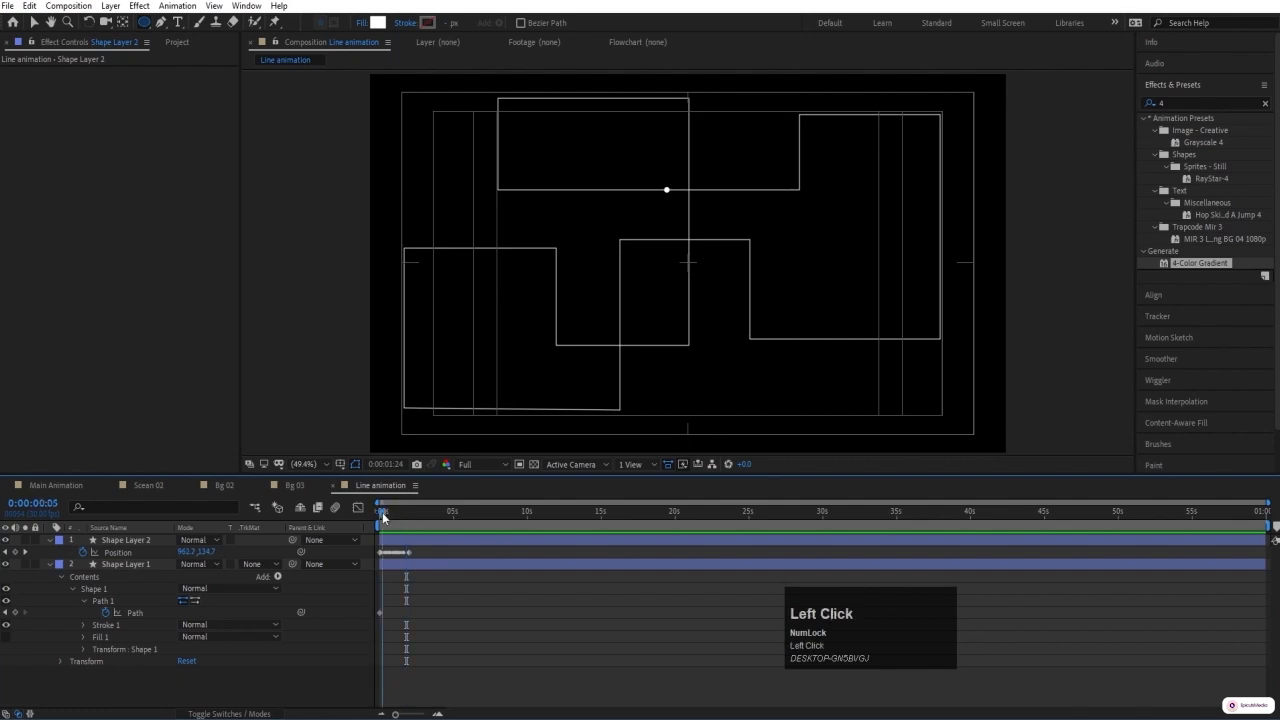
# - Stretch all of the circle's Position keyframes proportionally until they span about 15 seconds
pyautogui.click(51, 564)
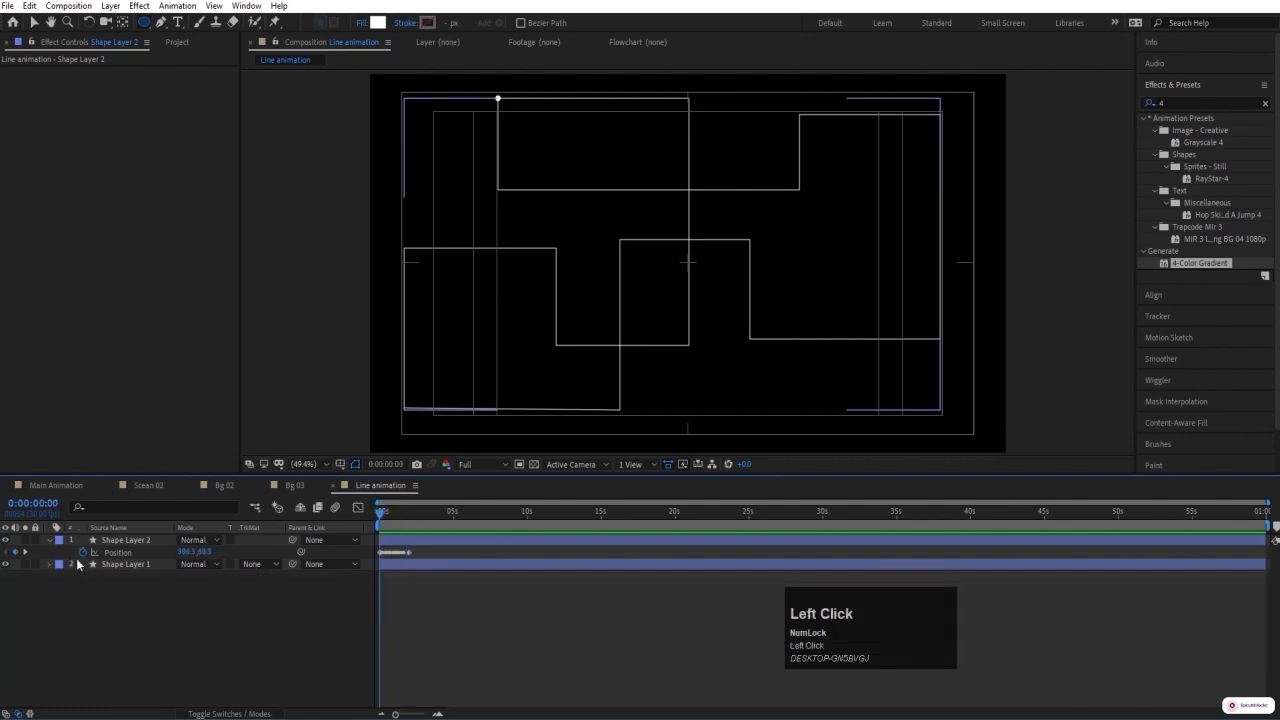
pyautogui.click(126, 541)
pyautogui.click(131, 557)
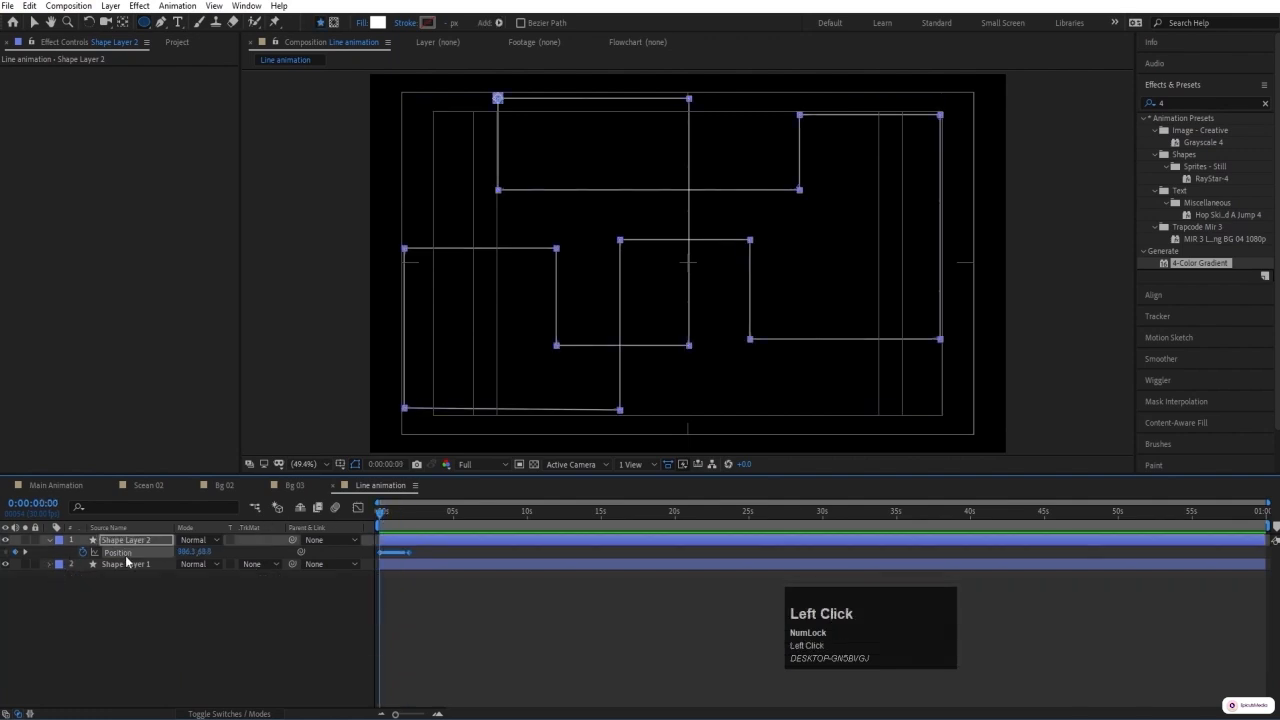
pyautogui.keyDown('alt'); pyautogui.click(409, 554); pyautogui.keyUp('alt')
pyautogui.moveTo(409, 554); pyautogui.dragTo(605, 566)
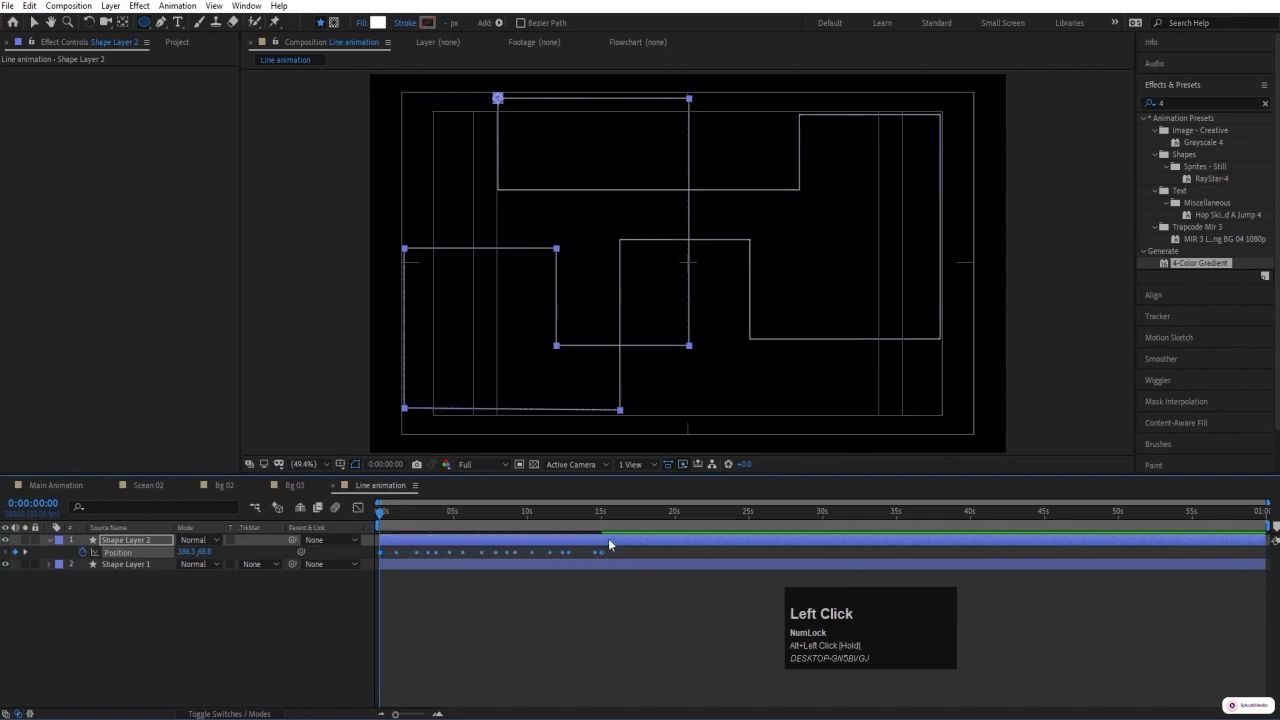
pyautogui.press('=')
pyautogui.press('=')
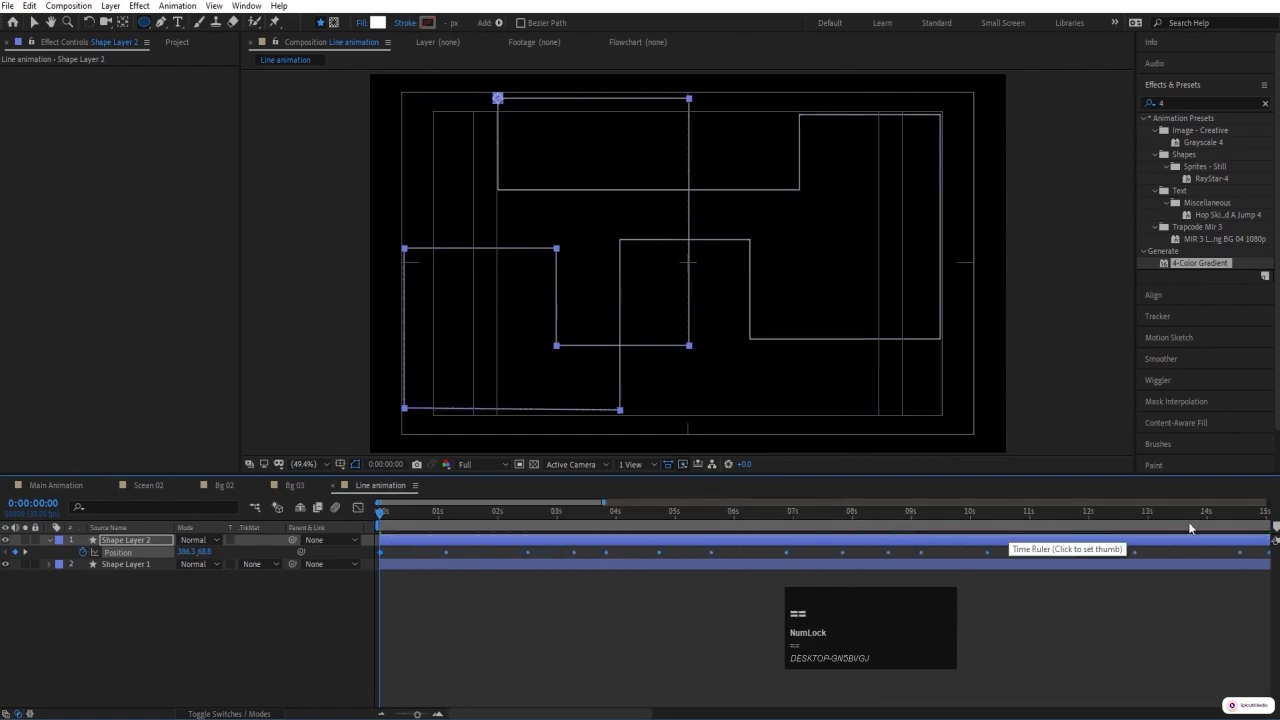
# - Fine-tune the proportional stretch so the circle's last Position keyframe lands at the 15-second mark
pyautogui.click(1265, 514)
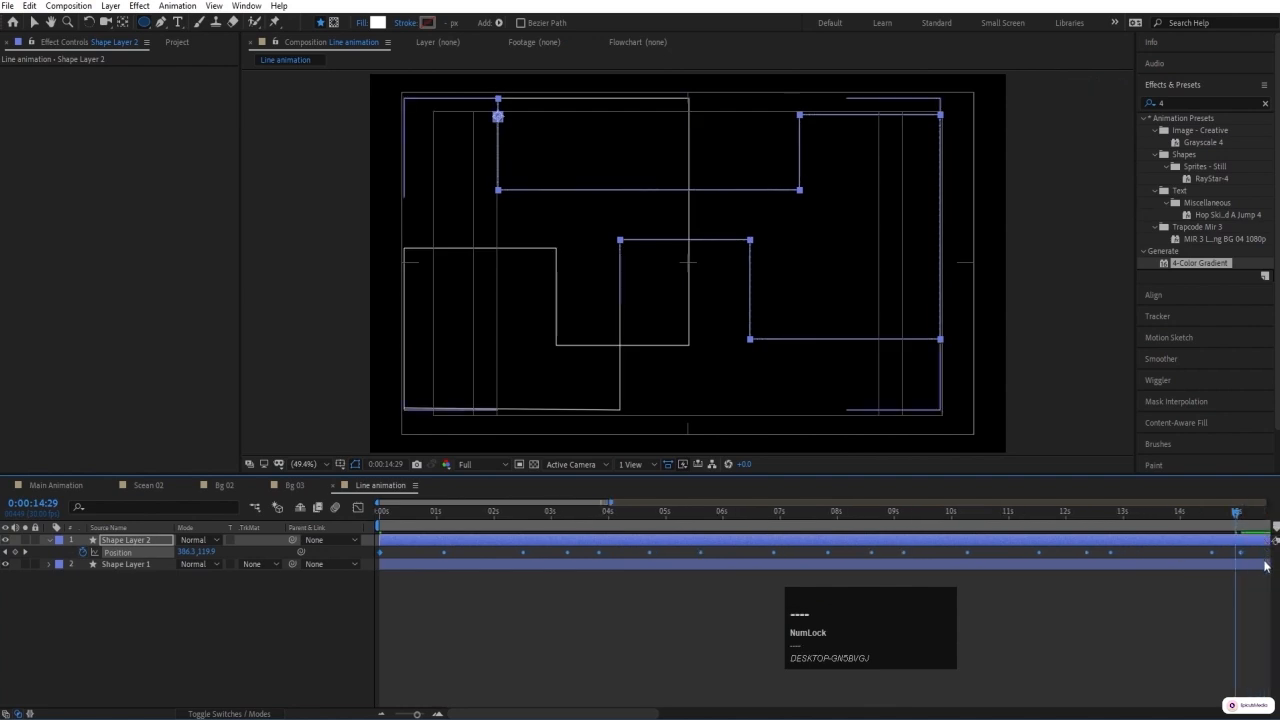
pyautogui.press('=')
pyautogui.press('=')
pyautogui.moveTo(1207, 515); pyautogui.dragTo(1212, 555)
pyautogui.keyDown('alt'); pyautogui.click(1217, 554); pyautogui.keyUp('alt')
pyautogui.press('-')
pyautogui.press('-')
pyautogui.press('-')
# - Preview the slowed circle motion from the beginning and return the playhead to 0 s
pyautogui.moveTo(402, 516); pyautogui.dragTo(227, 542)
pyautogui.press('space')
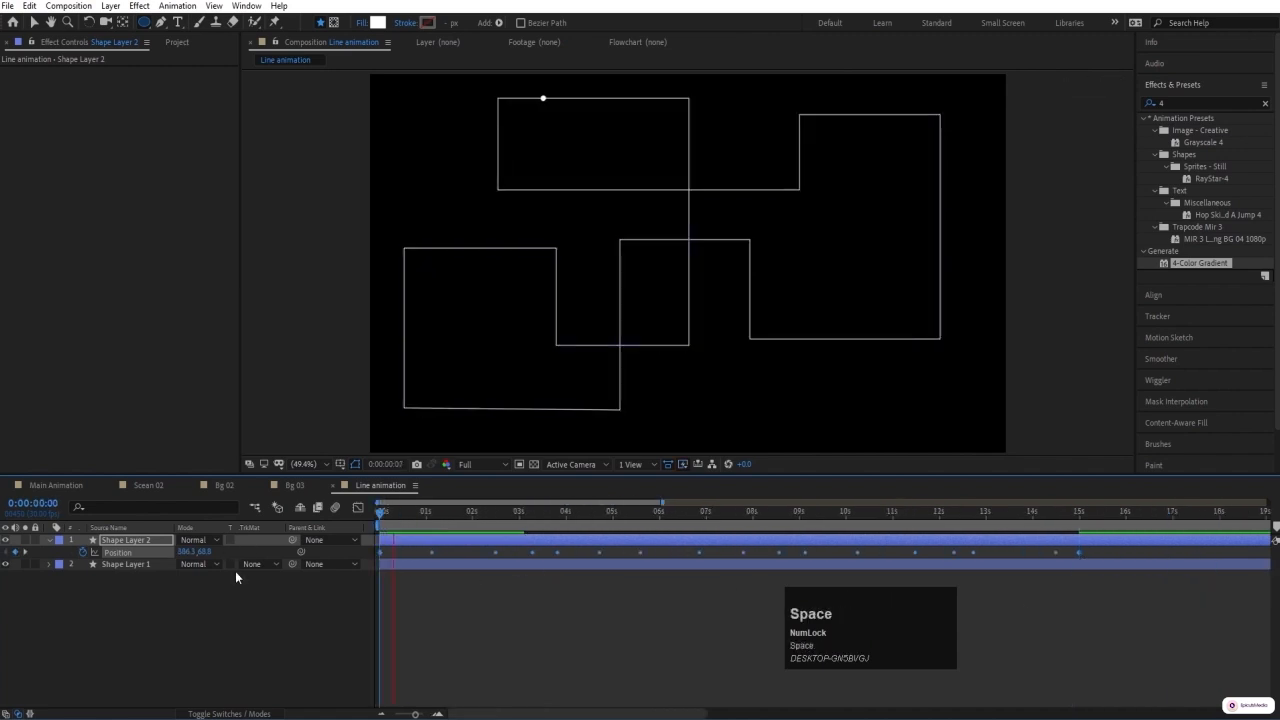
pyautogui.press('space')
pyautogui.moveTo(413, 518); pyautogui.dragTo(214, 555)
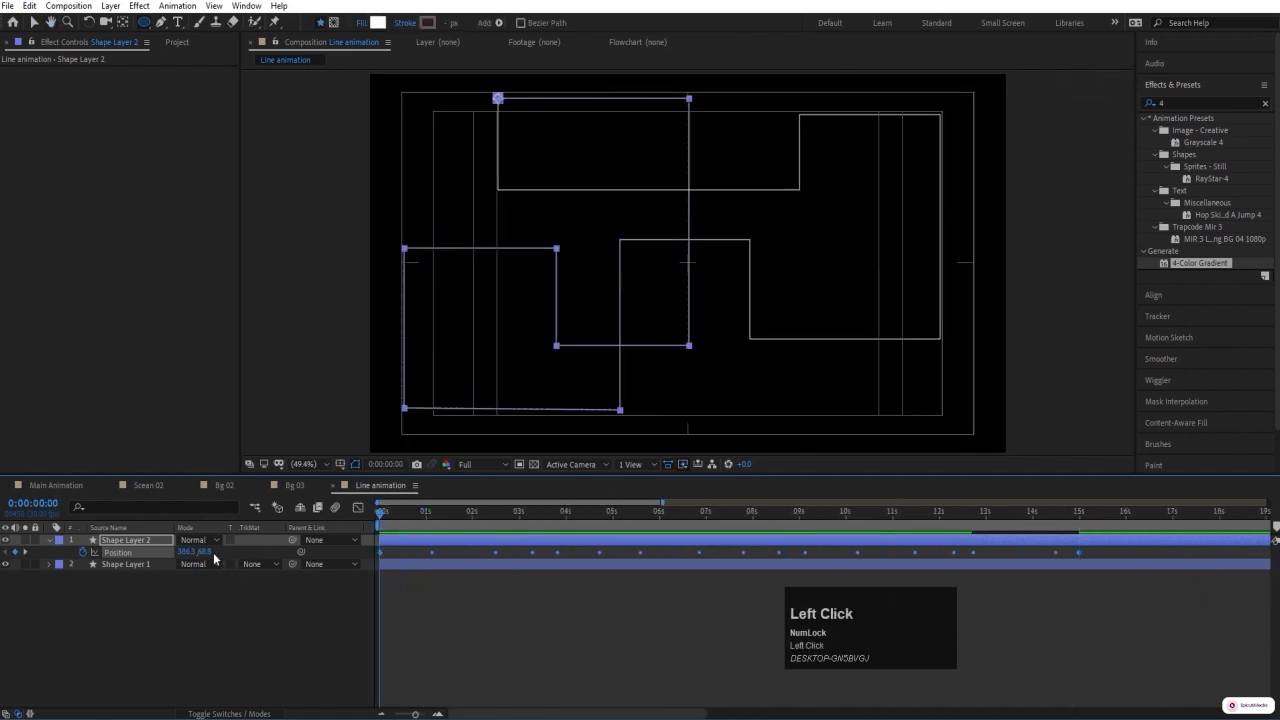
# - Add Trim Paths to Shape Layer 1 and set its End to 80%
pyautogui.click(28, 600)
pyautogui.click(98, 565)
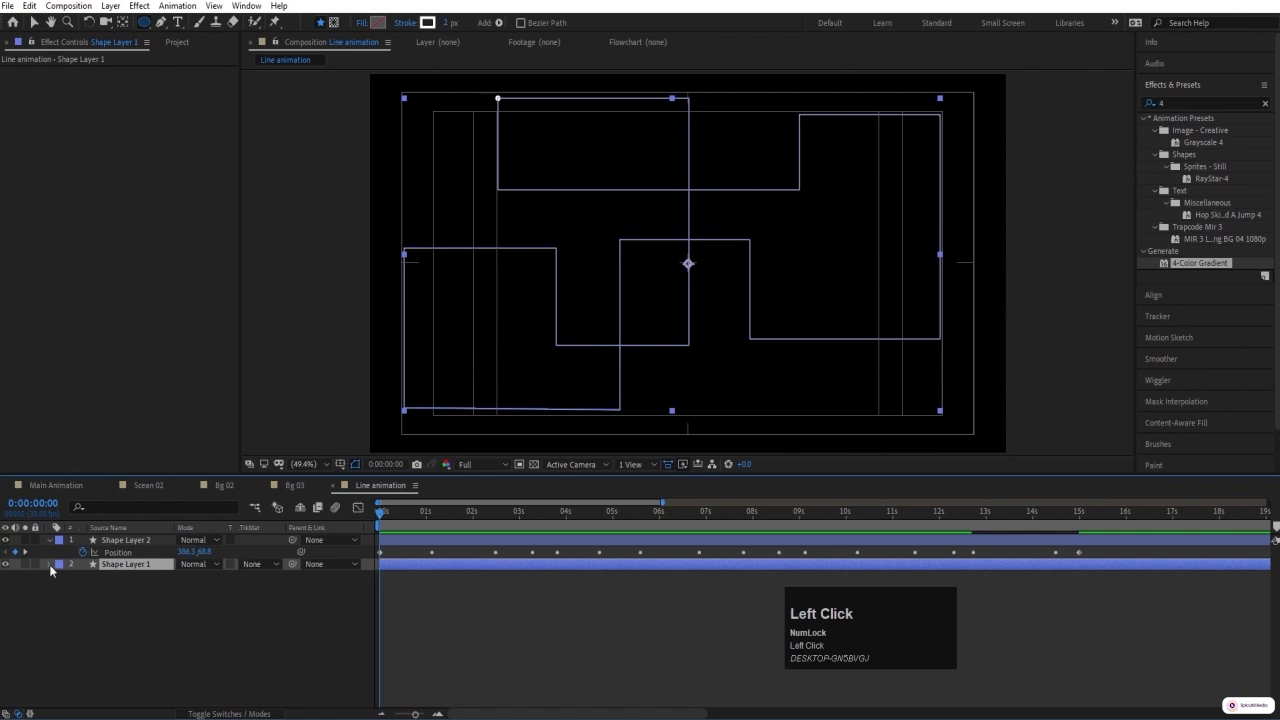
pyautogui.click(49, 564)
pyautogui.click(84, 601)
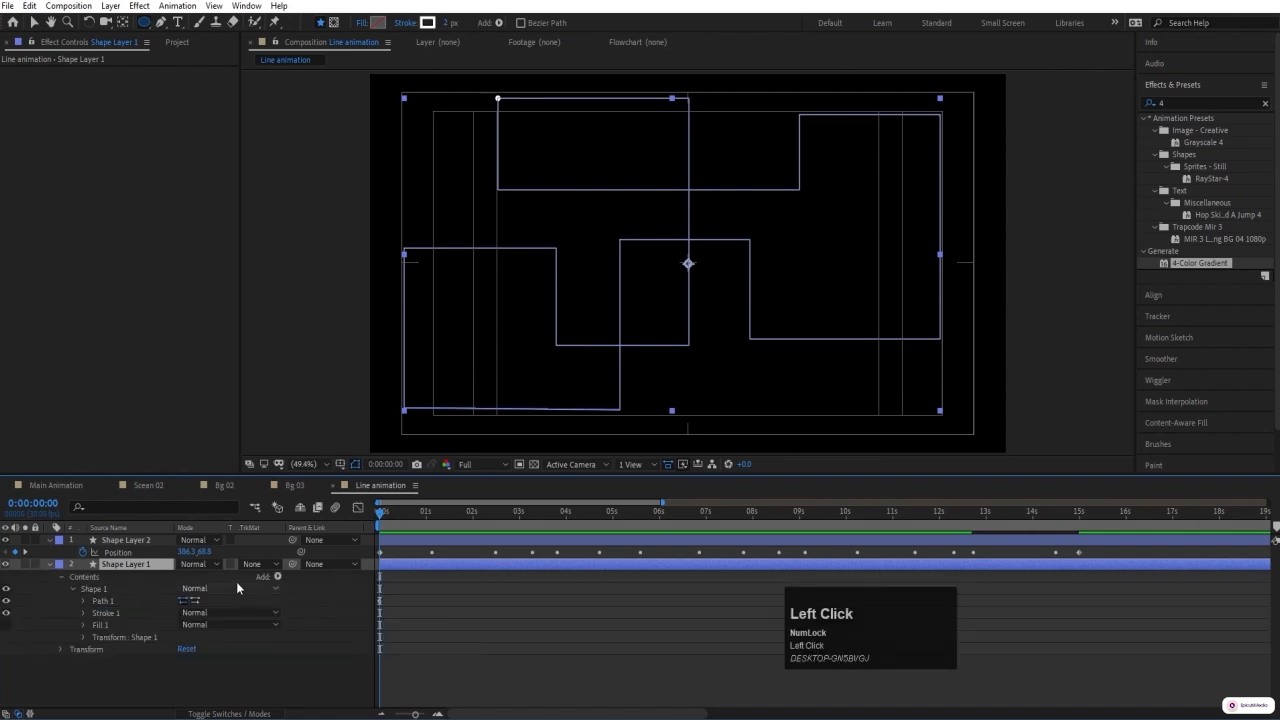
pyautogui.click(277, 577)
pyautogui.click(326, 503)
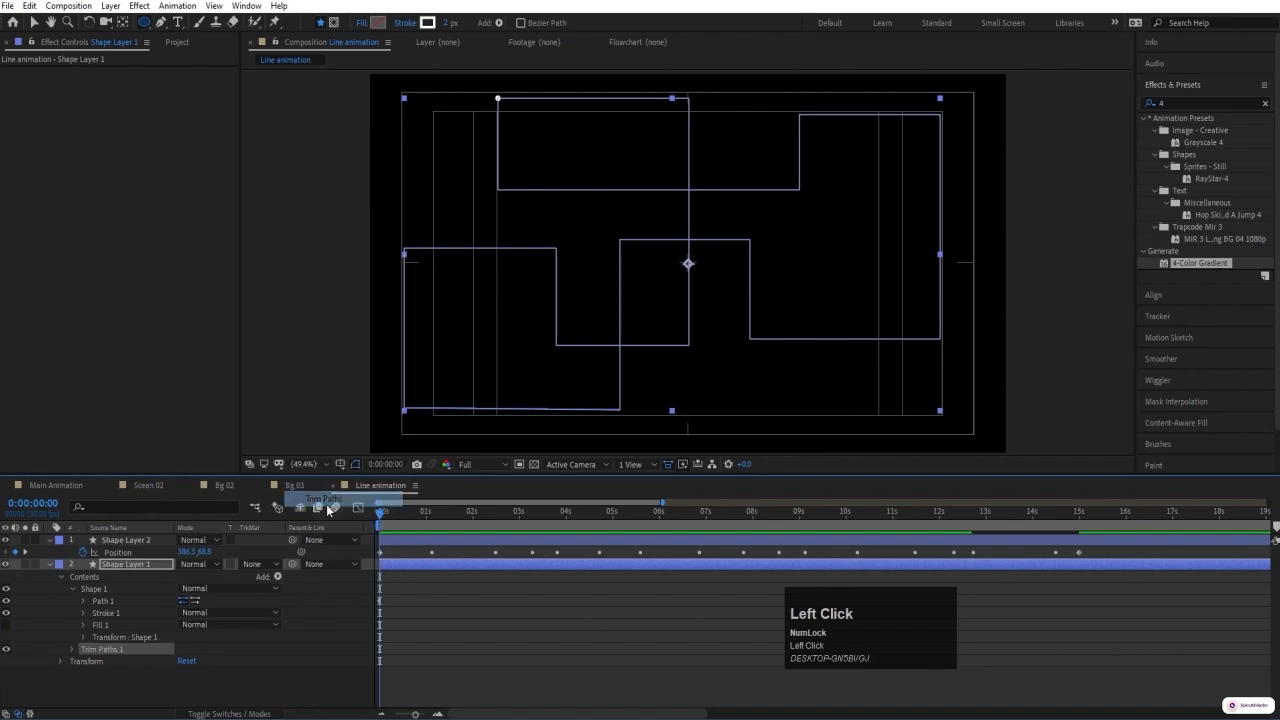
pyautogui.click(73, 651)
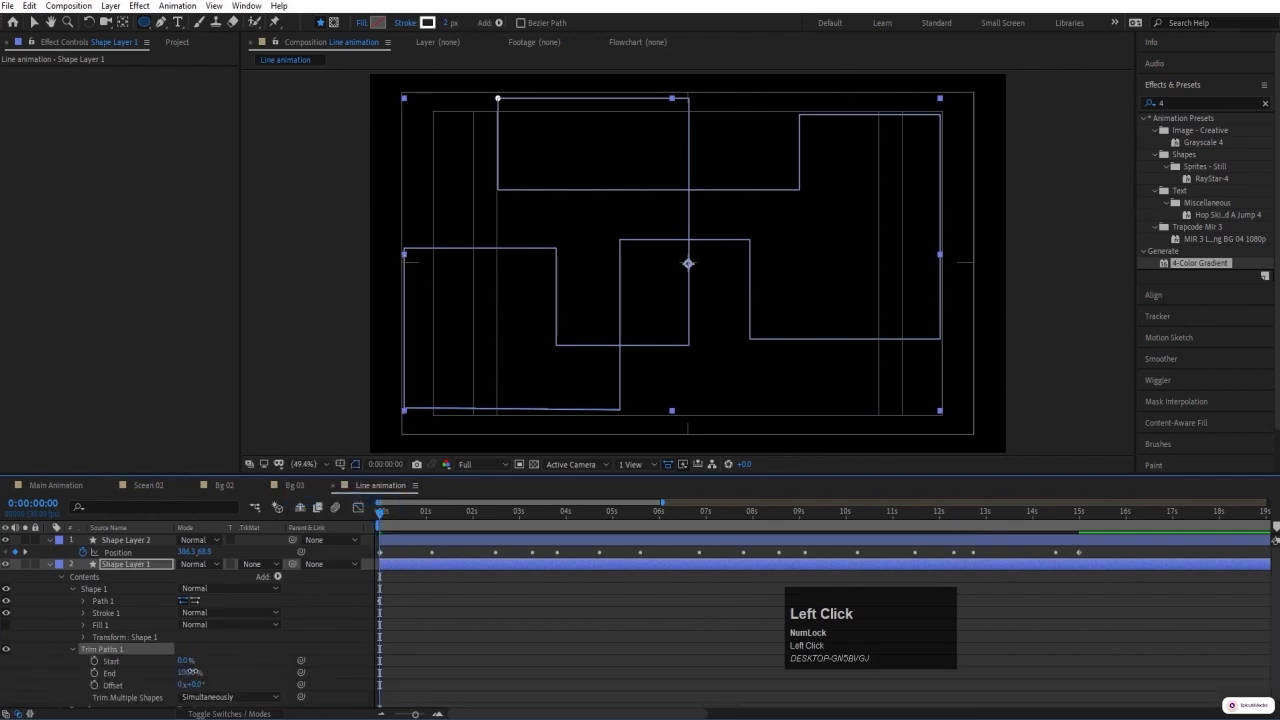
pyautogui.moveTo(192, 672); pyautogui.dragTo(186, 673)
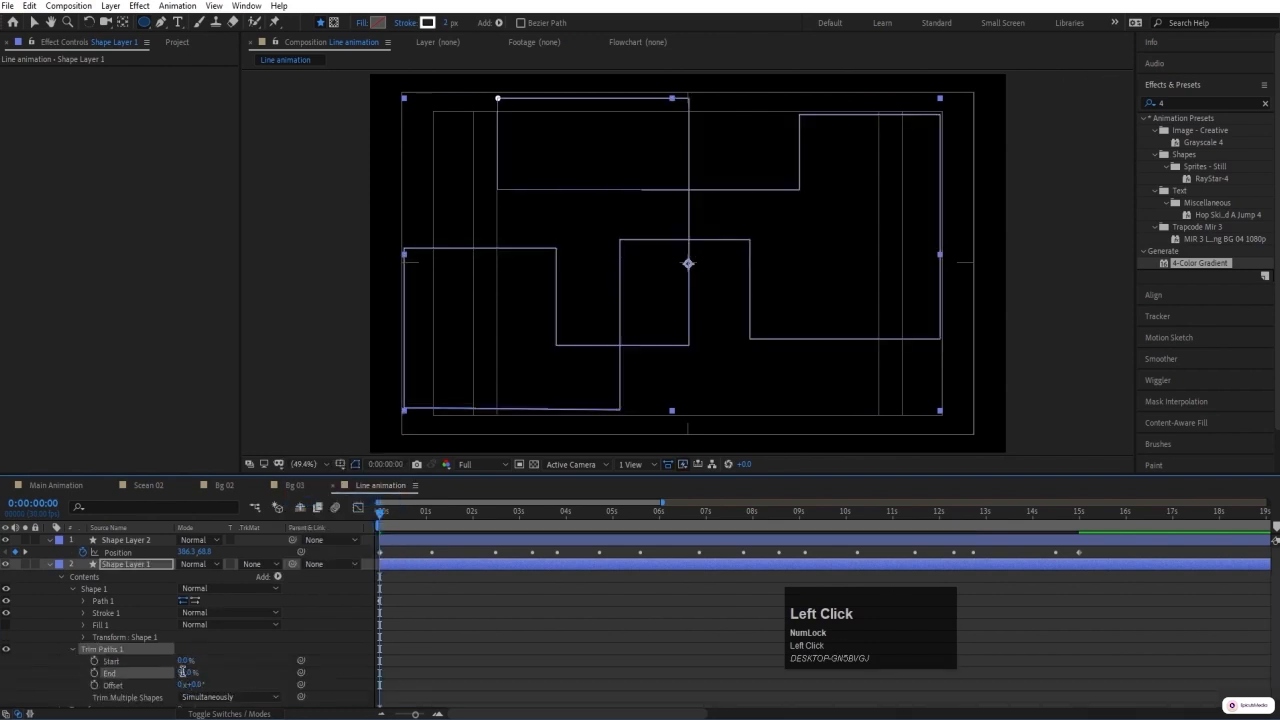
pyautogui.click(183, 672)
pyautogui.write('80')
pyautogui.press('Return')
# - Thicken the angular line's stroke to 24 px and deselect the layer
pyautogui.click(450, 22)
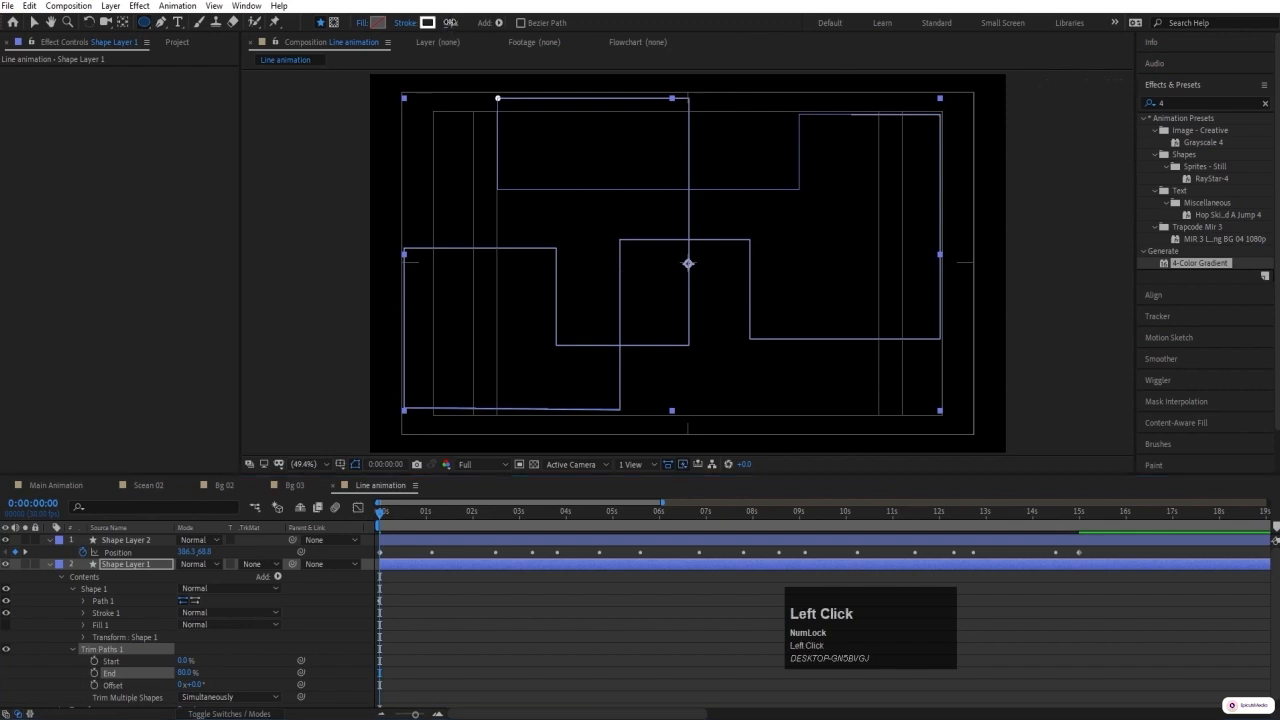
pyautogui.moveTo(450, 22); pyautogui.dragTo(464, 39)
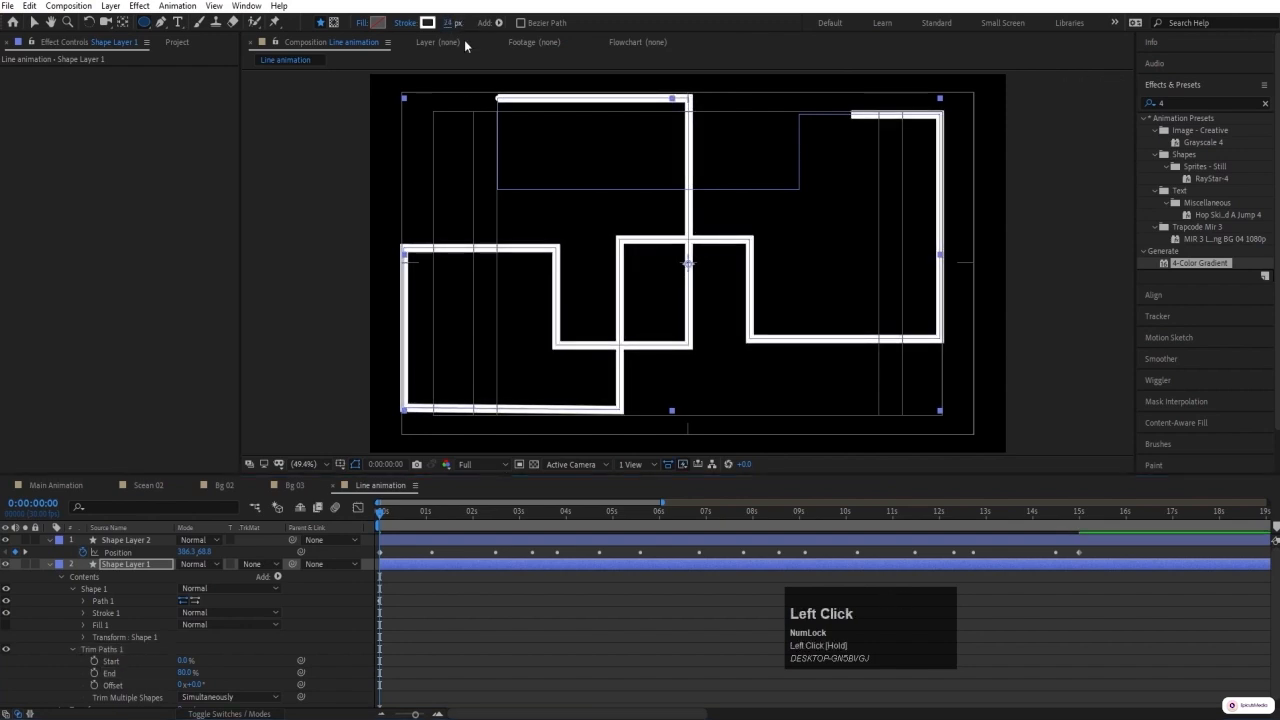
pyautogui.click(253, 654)
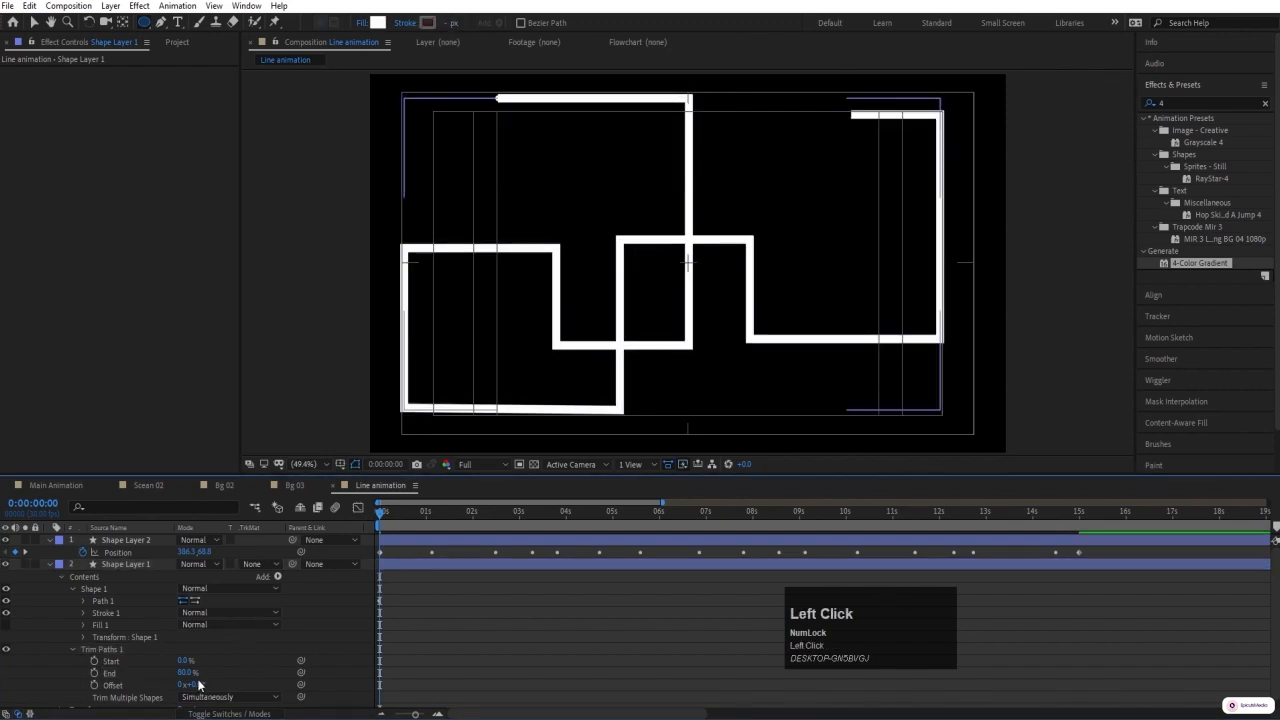
# - Set the line's Trim Paths End to 50% and shift its Offset to about 179°
pyautogui.moveTo(198, 685)
pyautogui.mouseDown()
pyautogui.moveTo(245, 681)
pyautogui.moveTo(155, 684)
pyautogui.moveTo(200, 684)
pyautogui.mouseUp()
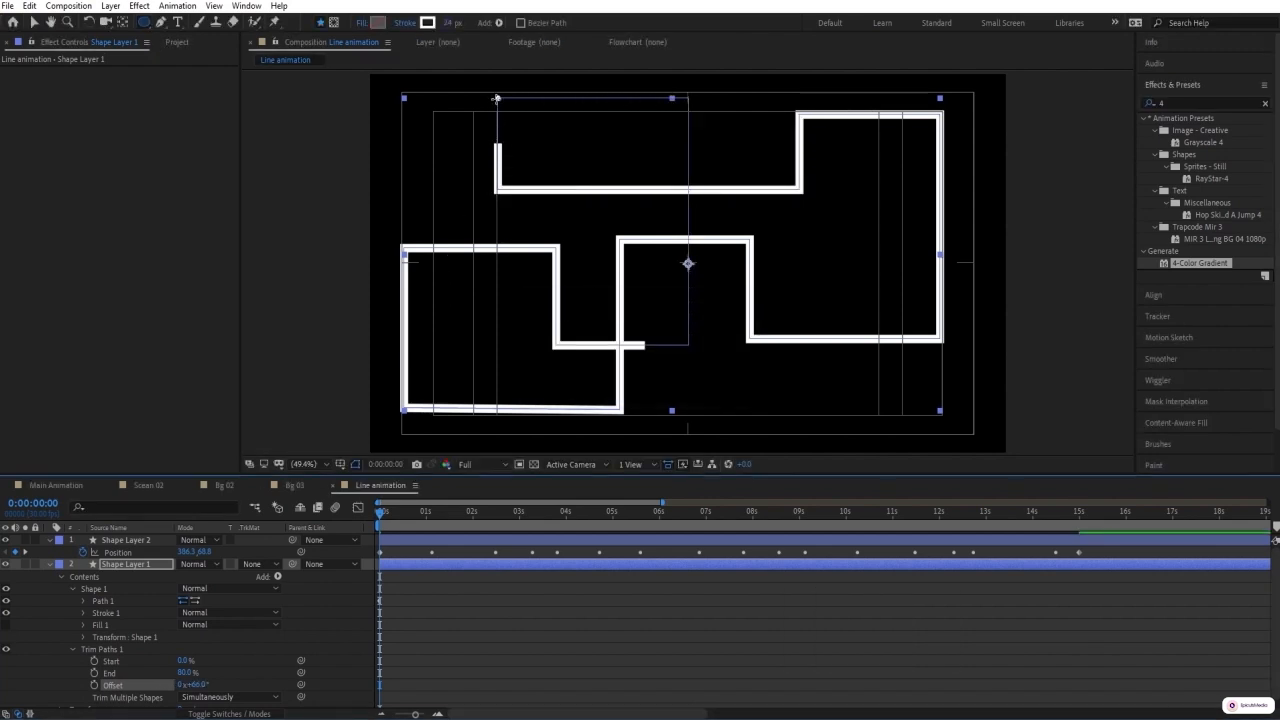
pyautogui.click(186, 673)
pyautogui.write('50')
pyautogui.press('Return')
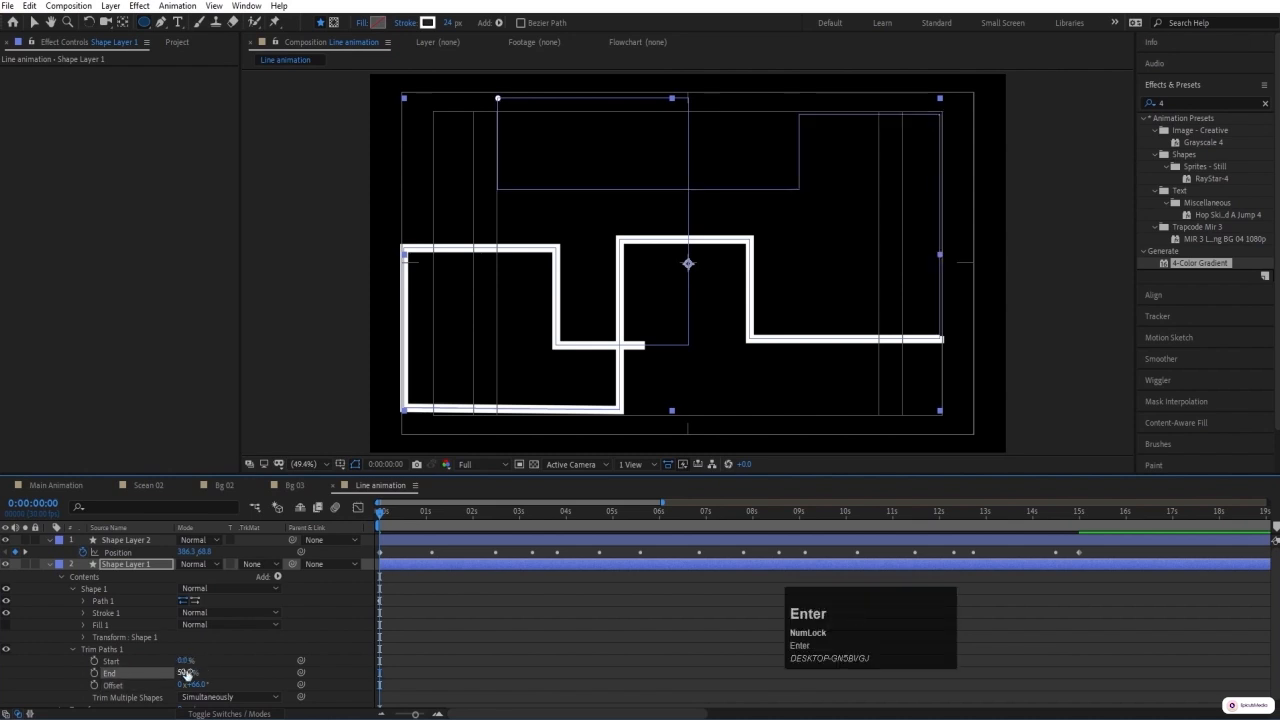
pyautogui.moveTo(192, 685); pyautogui.dragTo(261, 673)
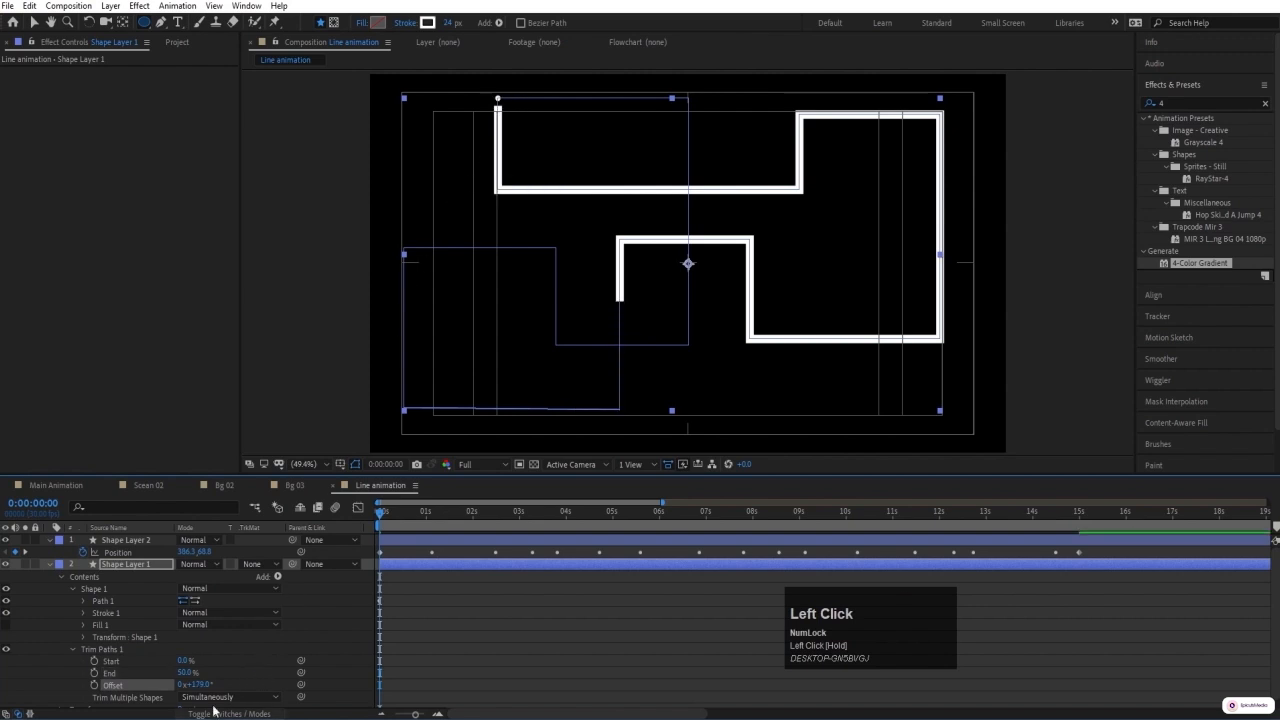